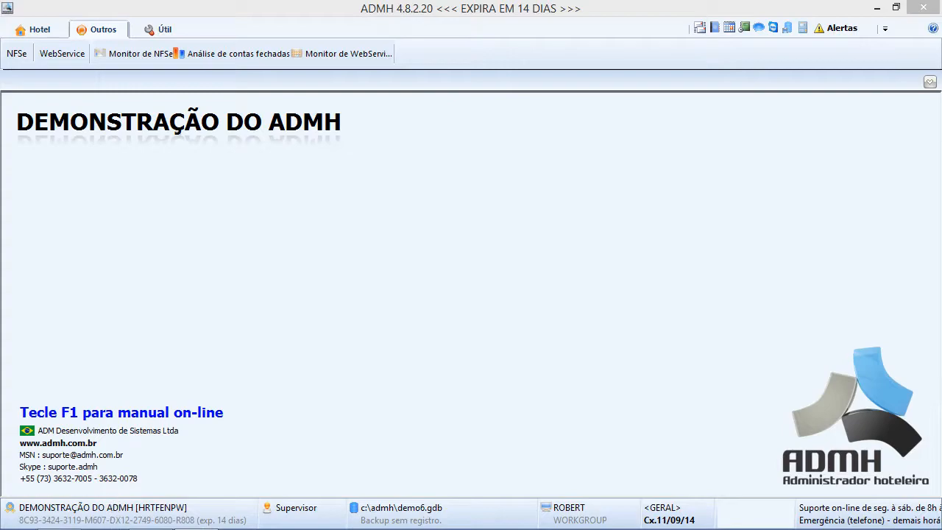
View the Omnibees website and the Gestão de Reservas list in the Omnibees hotel portal, and return to ADMH
mouse_move(110, 524)
left_click(60, 515)
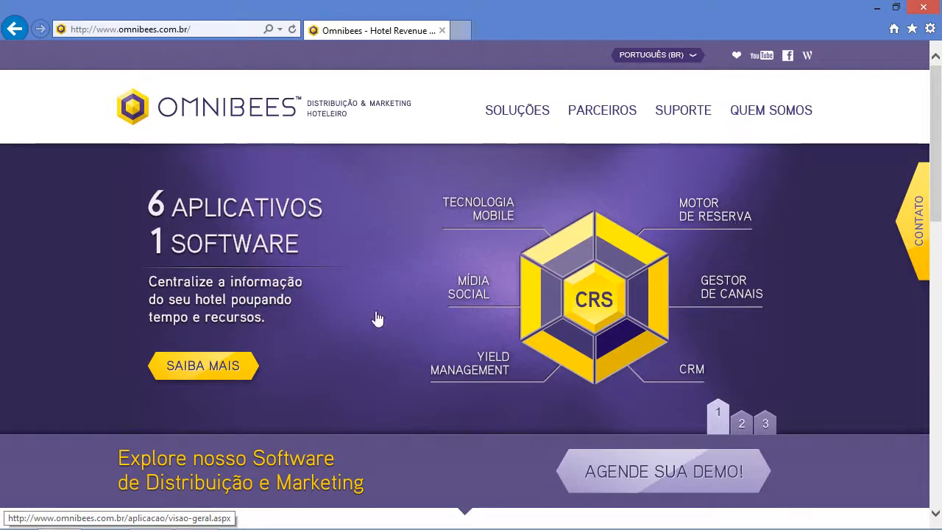
left_click(150, 514)
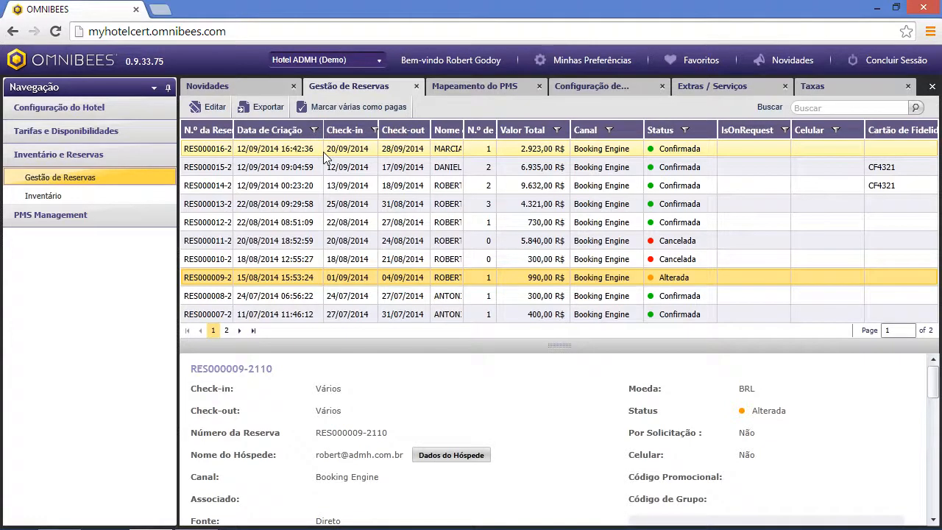
left_click(209, 520)
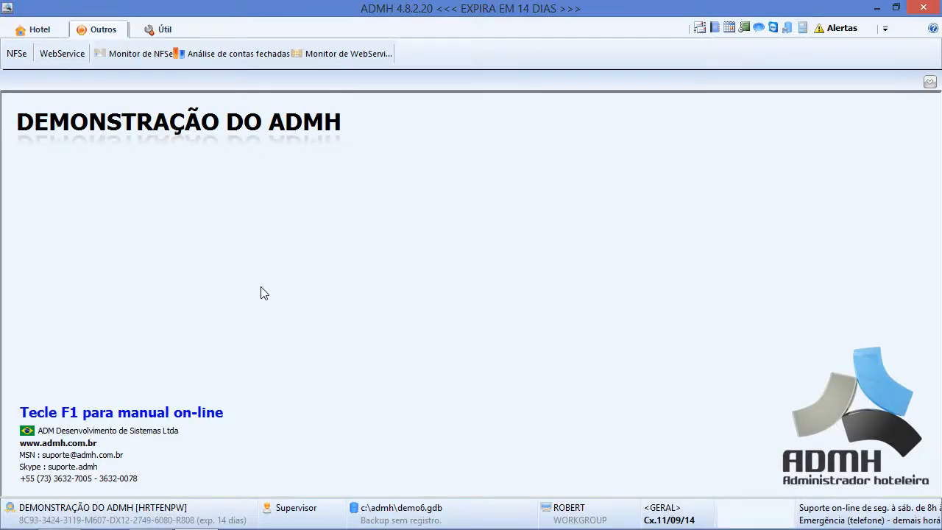
Open the Omnibees WebService settings in the Parâmetros do Sistema
left_click(161, 32)
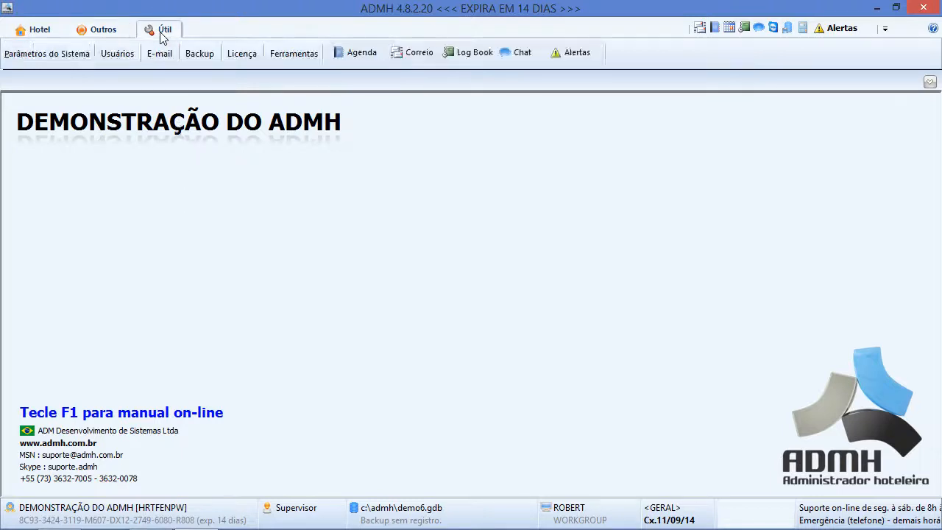
left_click(67, 59)
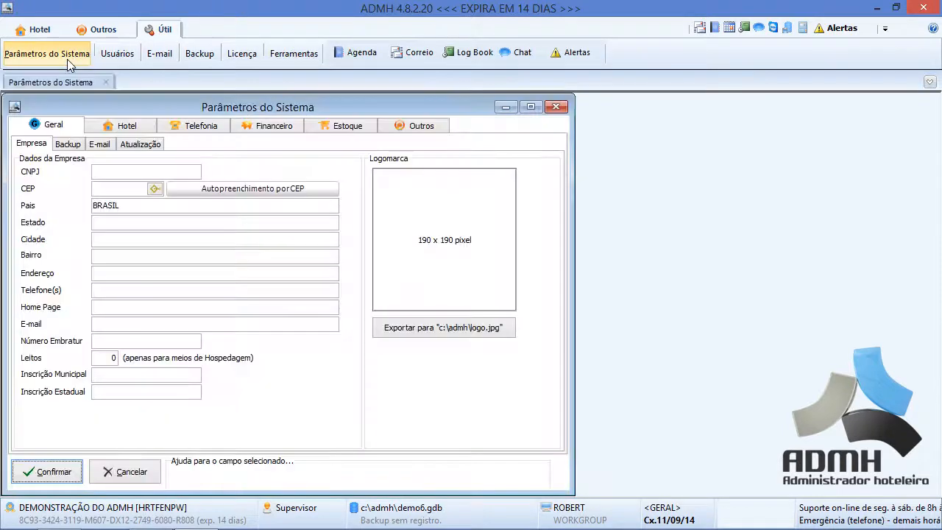
left_click(402, 126)
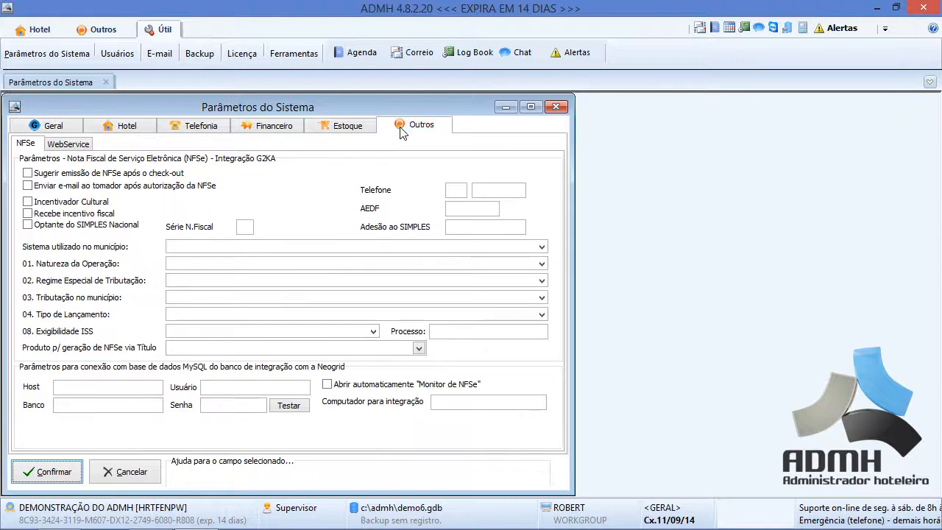
left_click(83, 147)
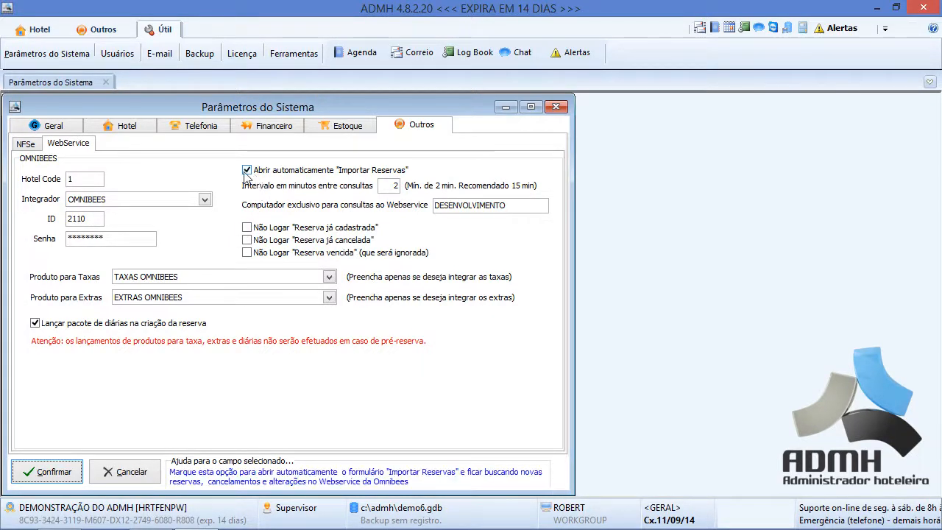
Open the Omnibees - Importar Reservas form, move it aside to compare it with the WebService parameters, and close it
left_click(100, 32)
left_click(49, 53)
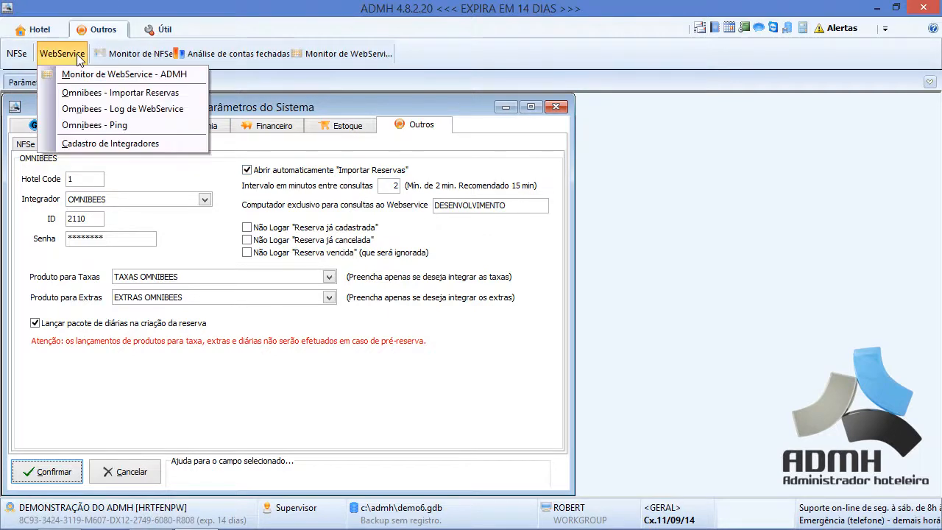
left_click(81, 99)
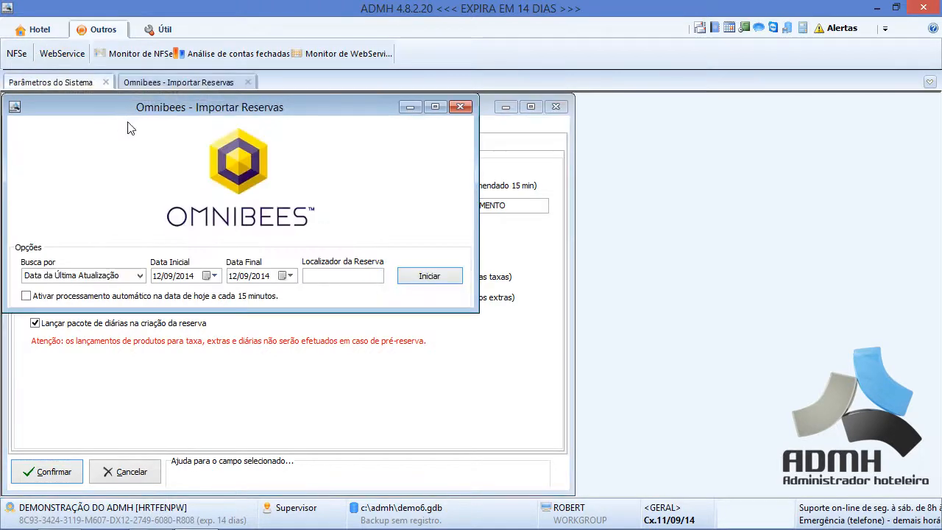
left_click_drag(126, 127, 529, 289)
mouse_move(258, 173)
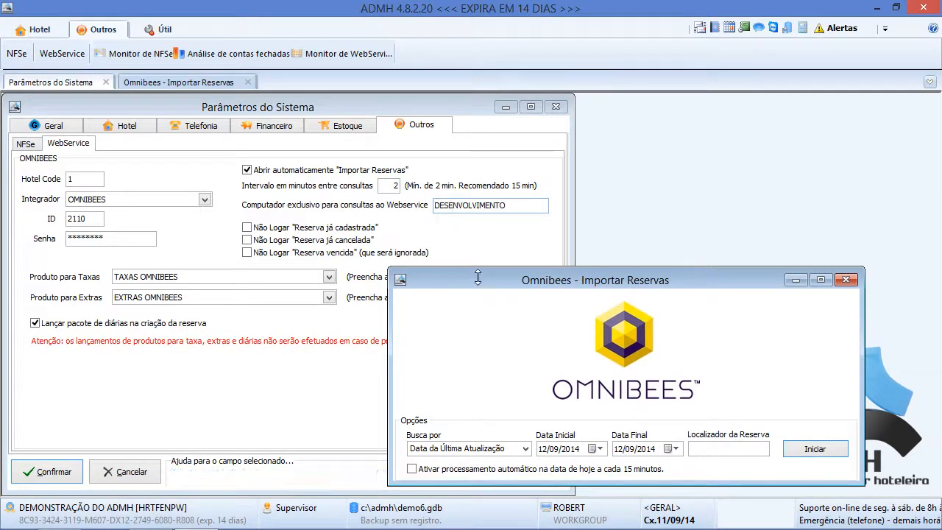
left_click_drag(481, 283, 530, 262)
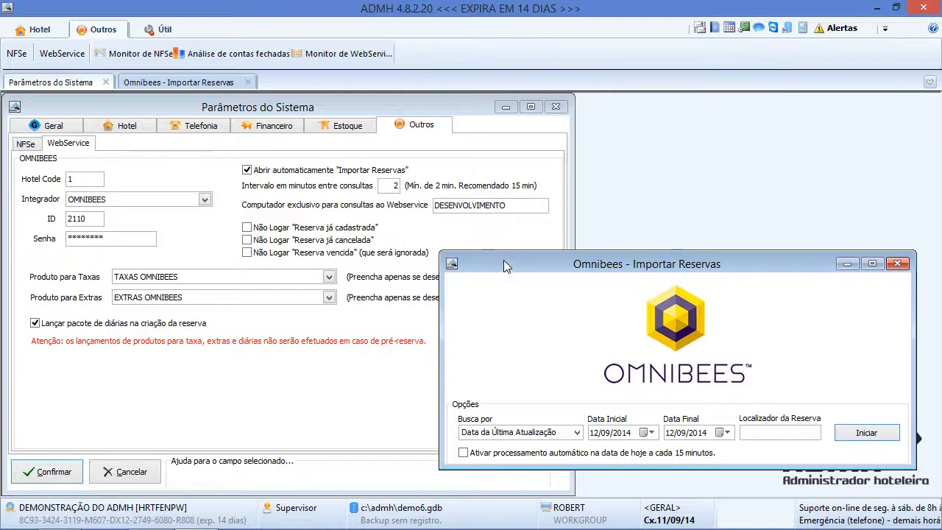
mouse_move(504, 262)
left_mouse_down()
mouse_move(500, 234)
mouse_move(481, 289)
mouse_move(479, 264)
mouse_move(490, 265)
left_mouse_up()
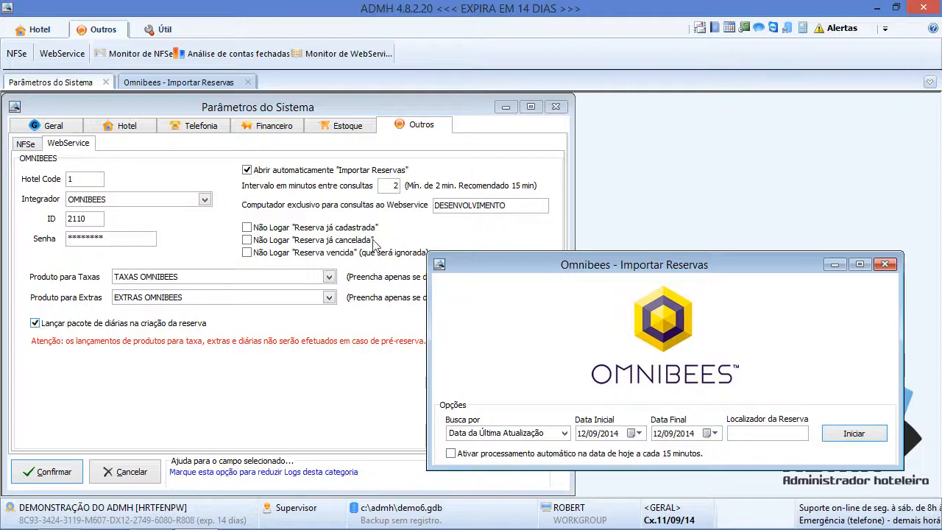
left_click(886, 264)
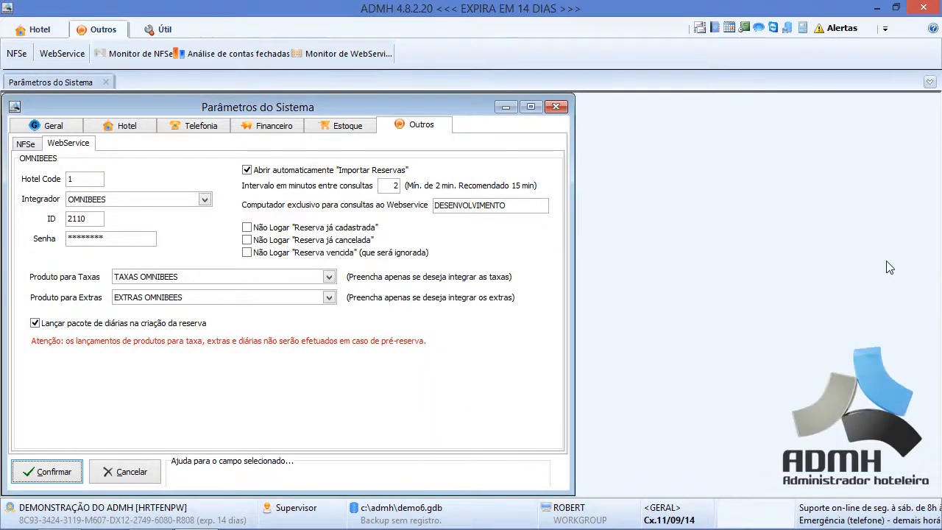
Open the OMNIBEES record in the Cadastro de Integradores for editing and disable "Receber reservas vencidas como pré-reserva"
left_click(206, 200)
left_click(206, 200)
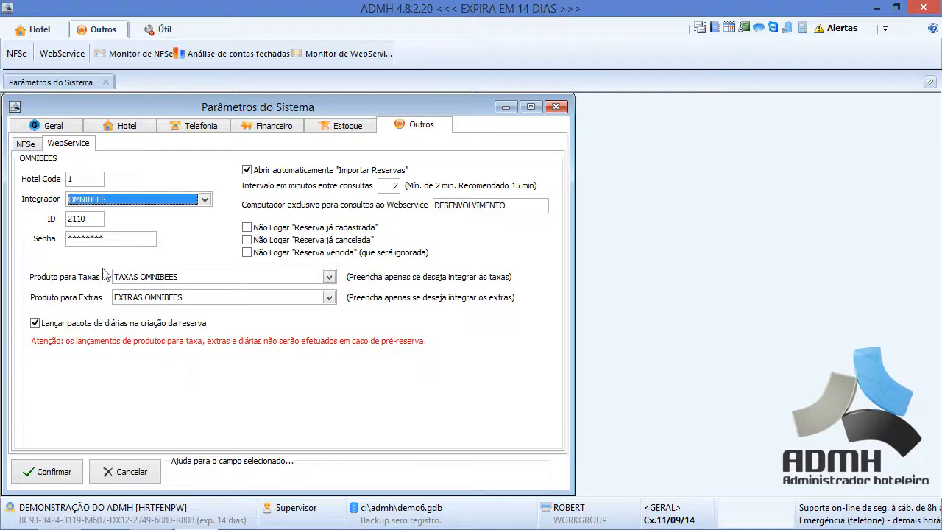
left_click(61, 54)
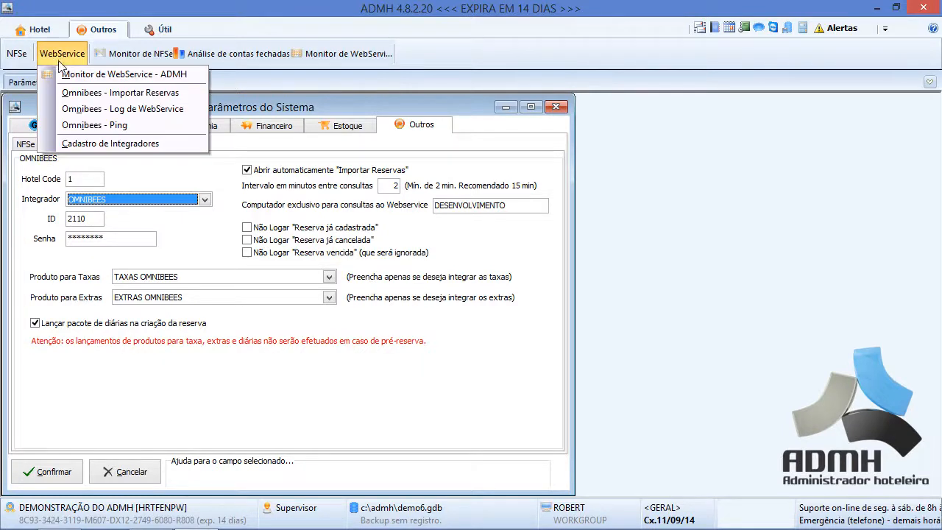
left_click(81, 145)
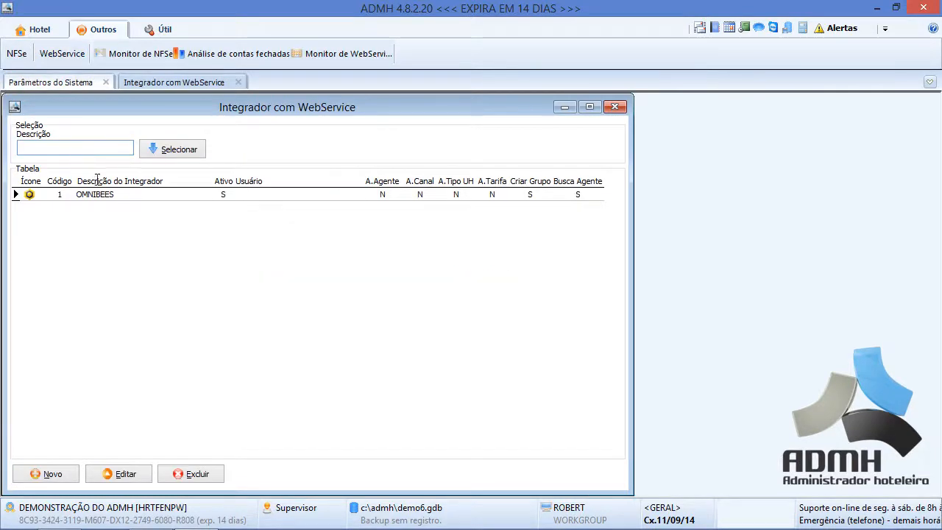
left_click(109, 199)
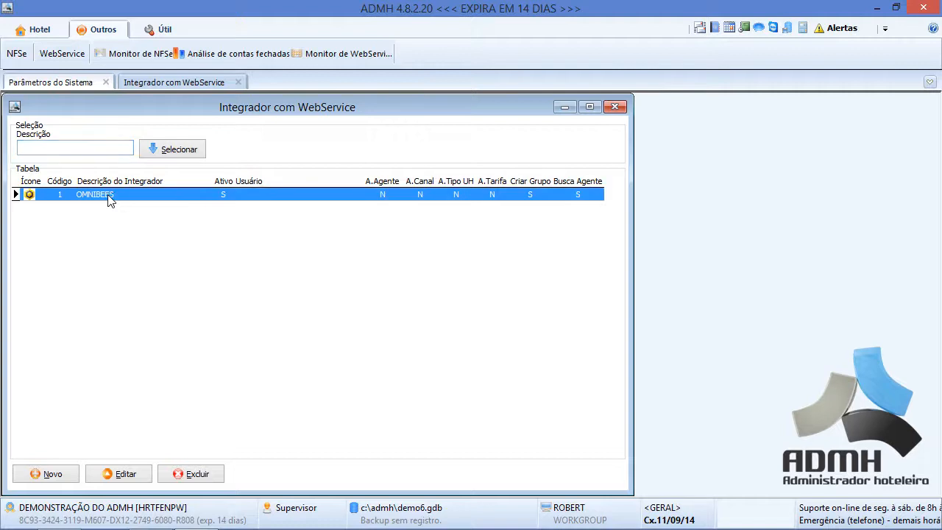
double_click(109, 197)
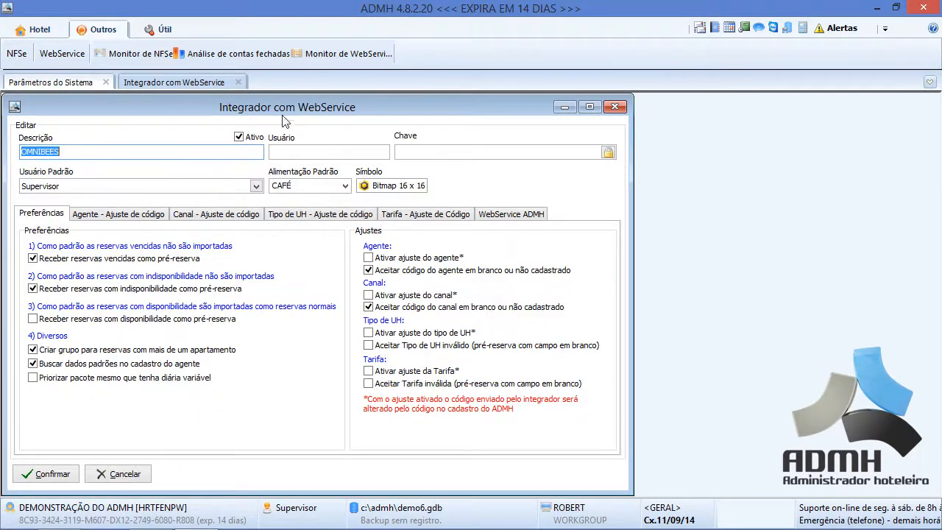
left_click(84, 152)
left_click(34, 259)
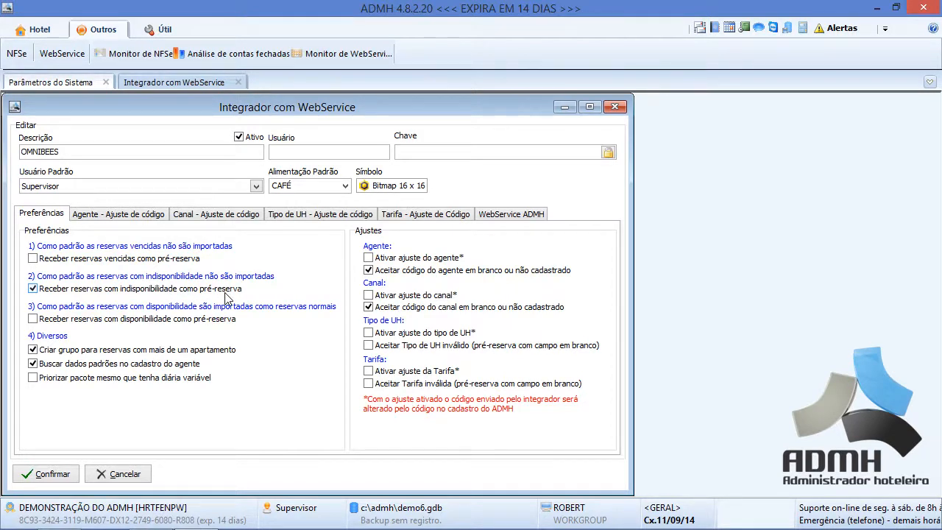
View a blank pre-reservation form and the Mapa de Hospedagem, and return to the OMNIBEES integrator record
left_click(41, 29)
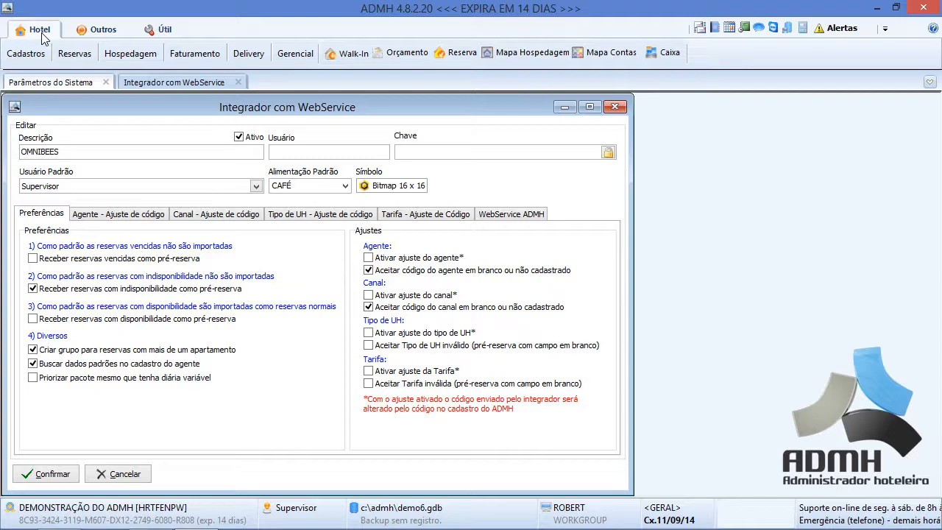
left_click(79, 57)
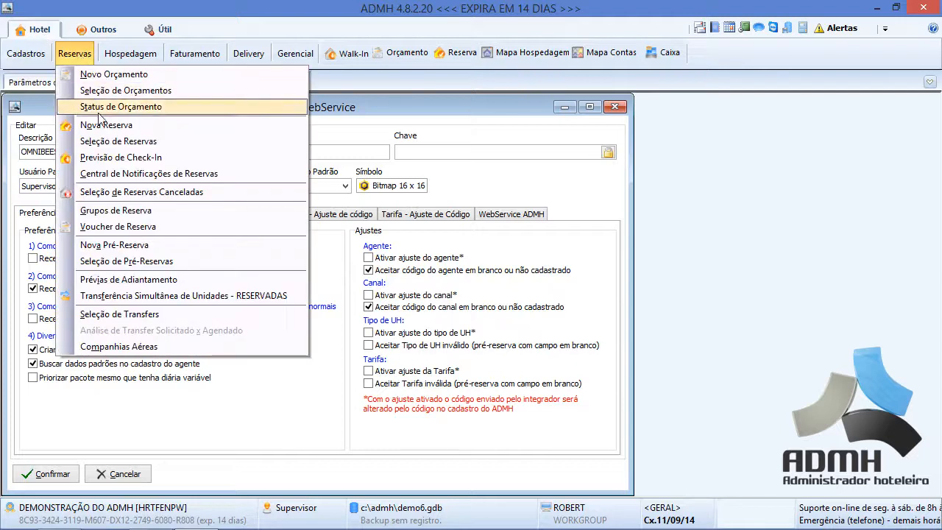
left_click(130, 250)
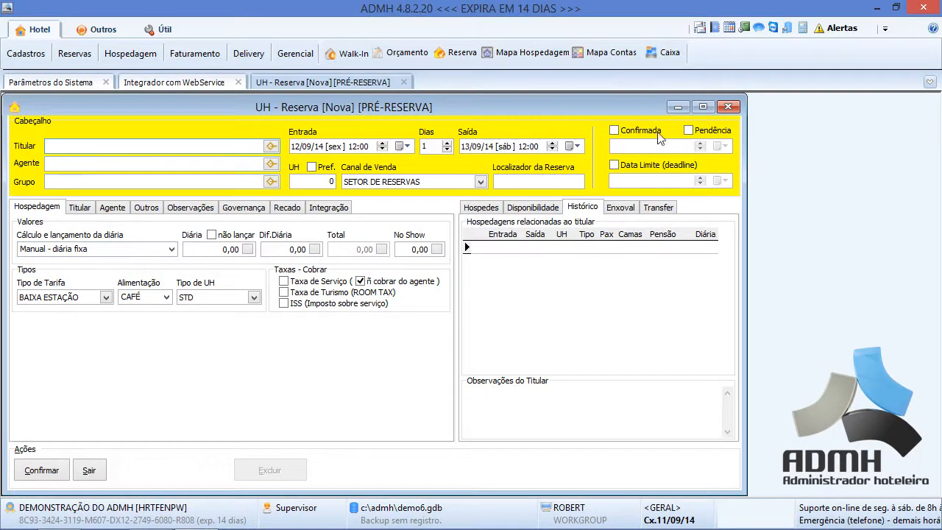
left_click(727, 107)
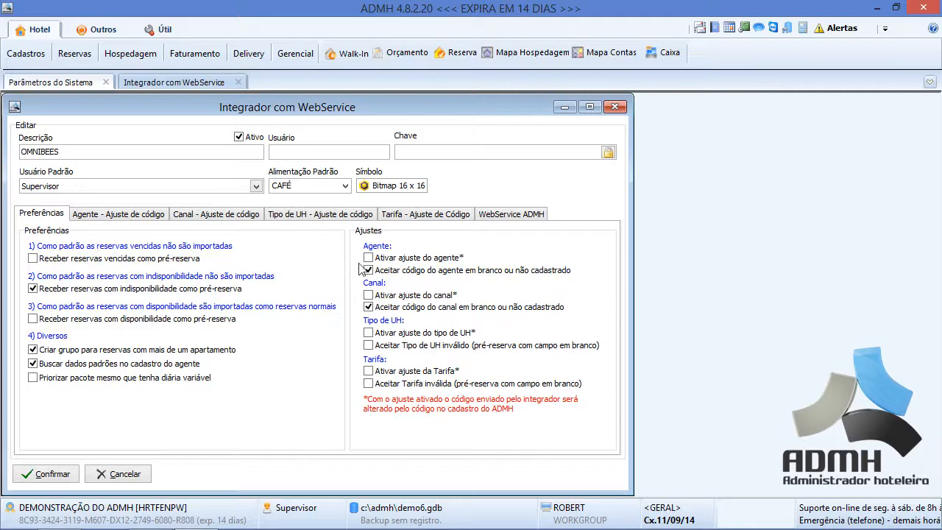
left_click(526, 52)
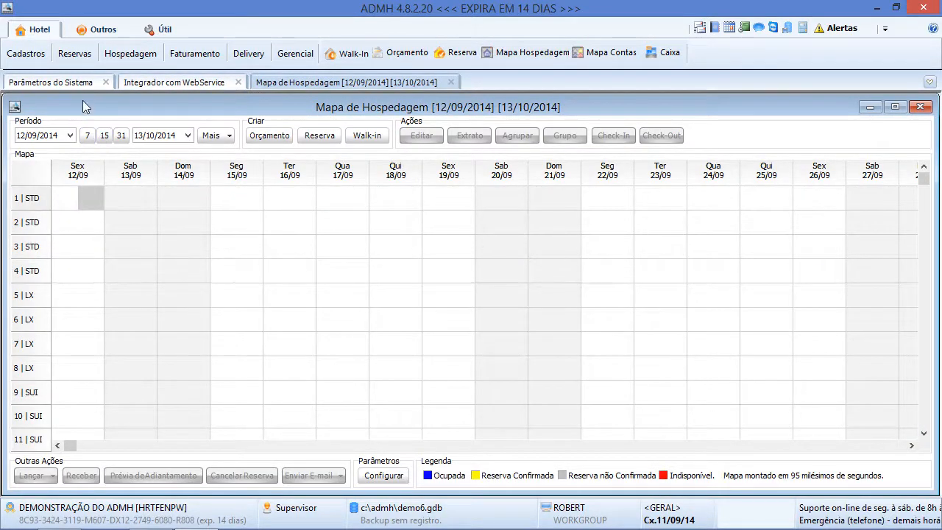
left_click(147, 84)
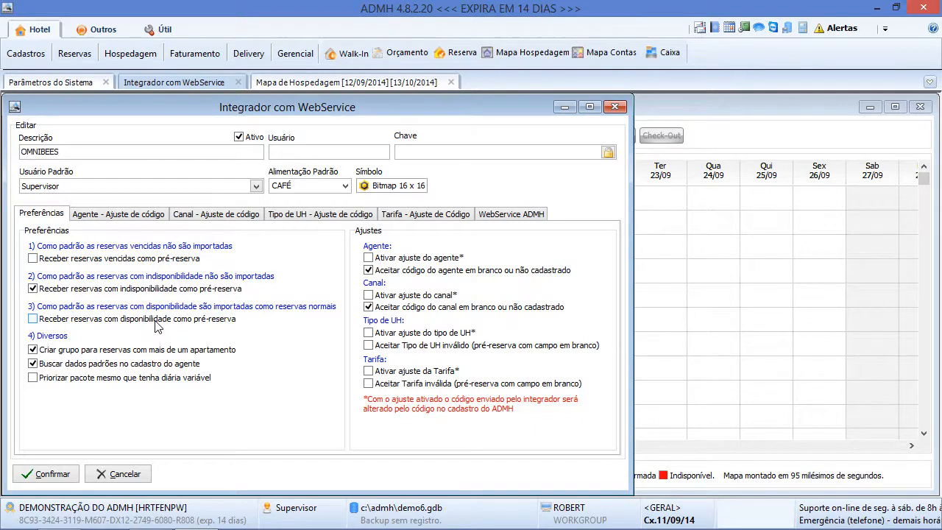
Check the reservations with pending integration in the Central de Notificações de Reservas, close it, and return to the integrator record
left_click(76, 54)
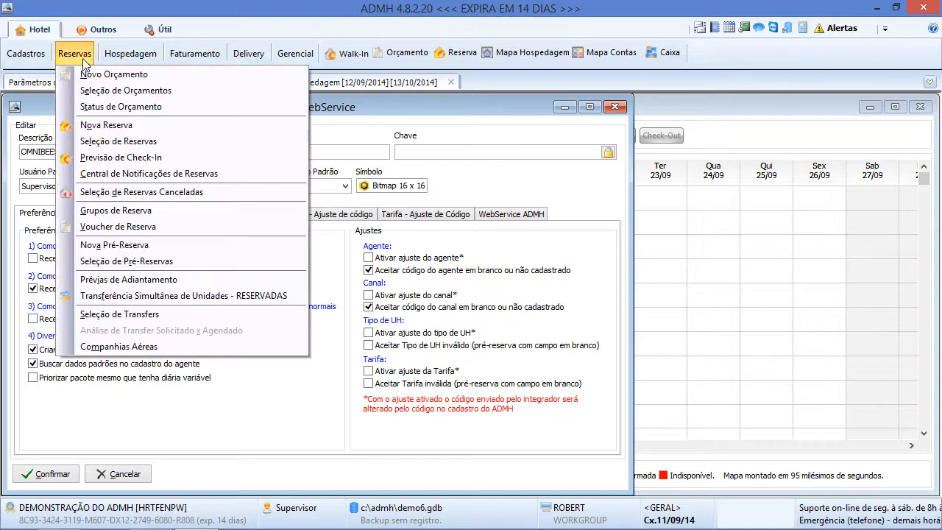
left_click(185, 175)
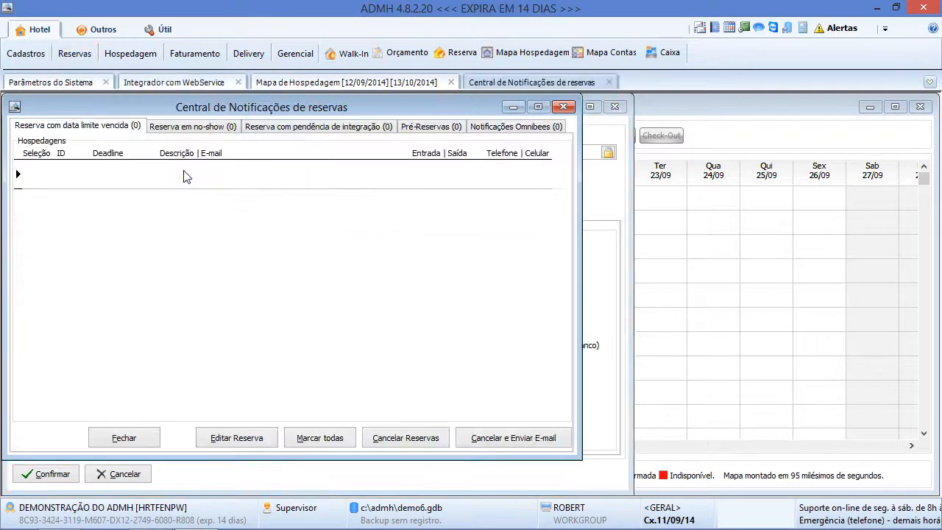
left_click(299, 133)
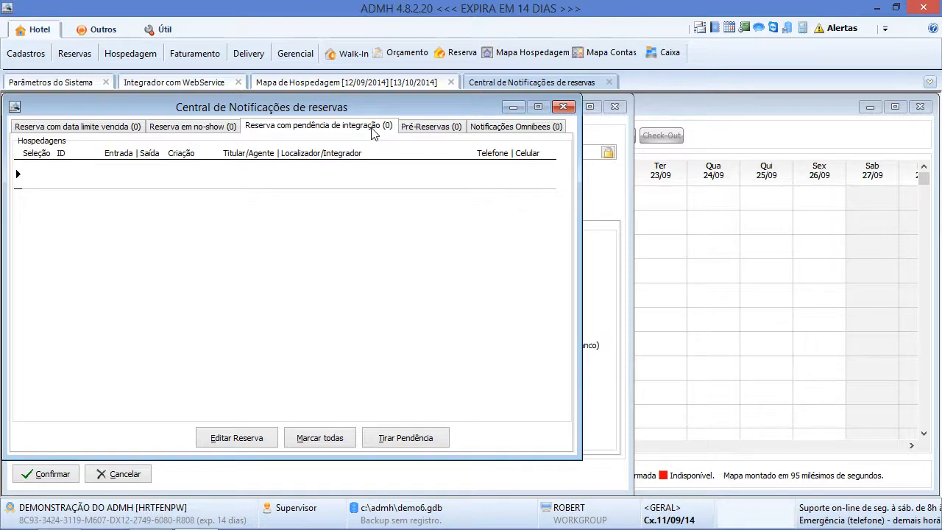
left_click(573, 106)
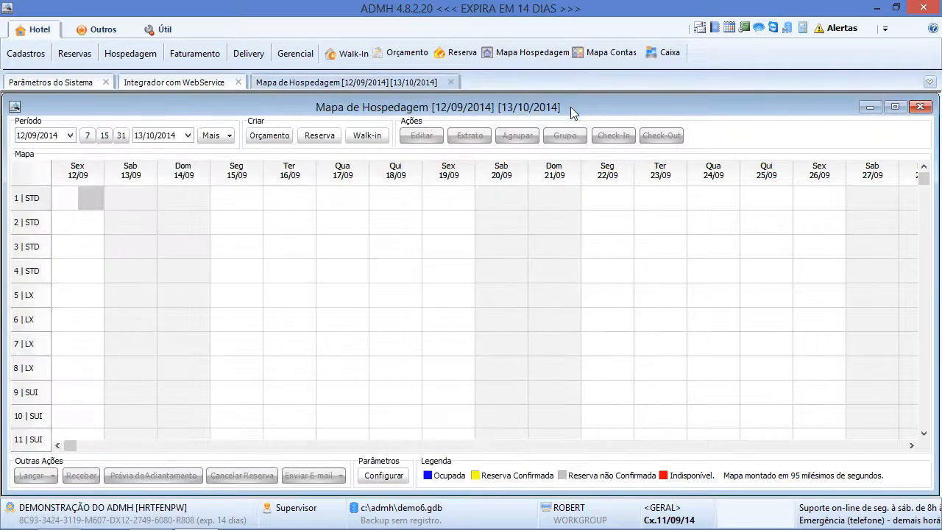
left_click(191, 86)
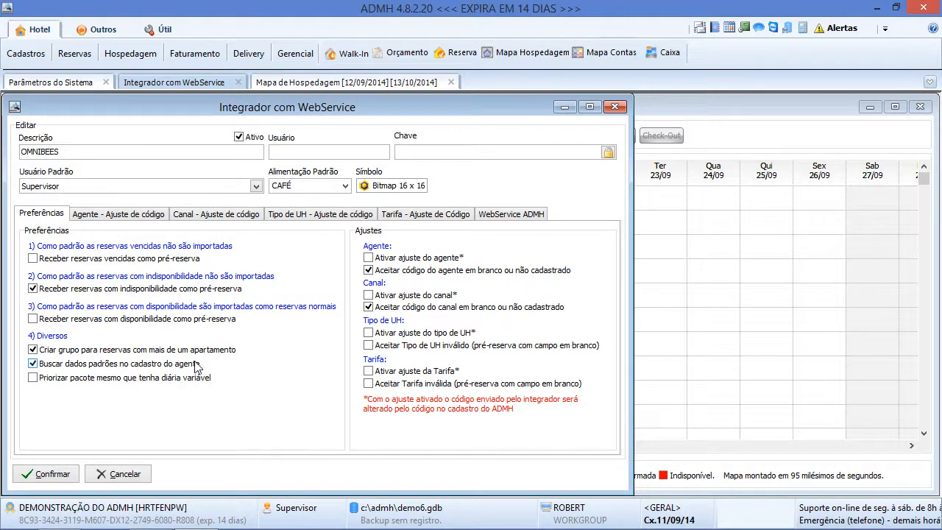
Review the agent and lodging details of a new reservation form, and return to the OMNIBEES integrator record
left_click(454, 53)
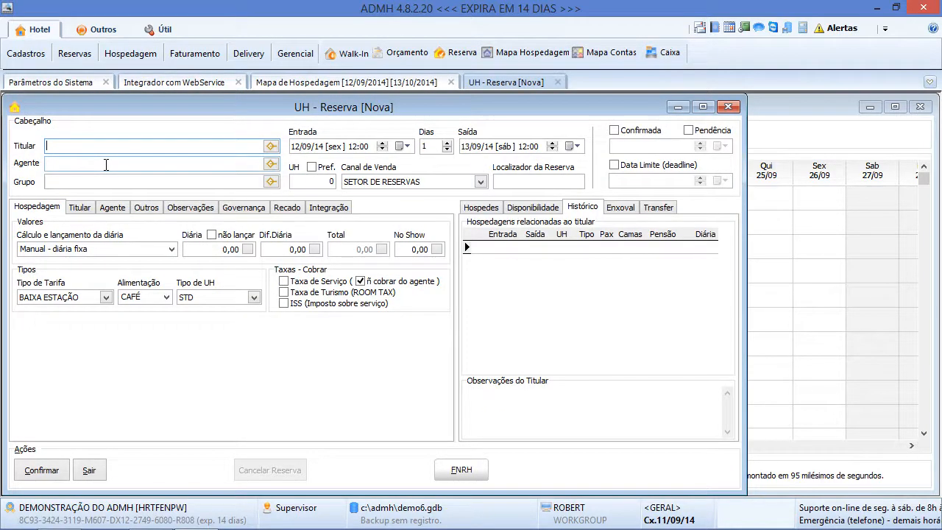
left_click(113, 207)
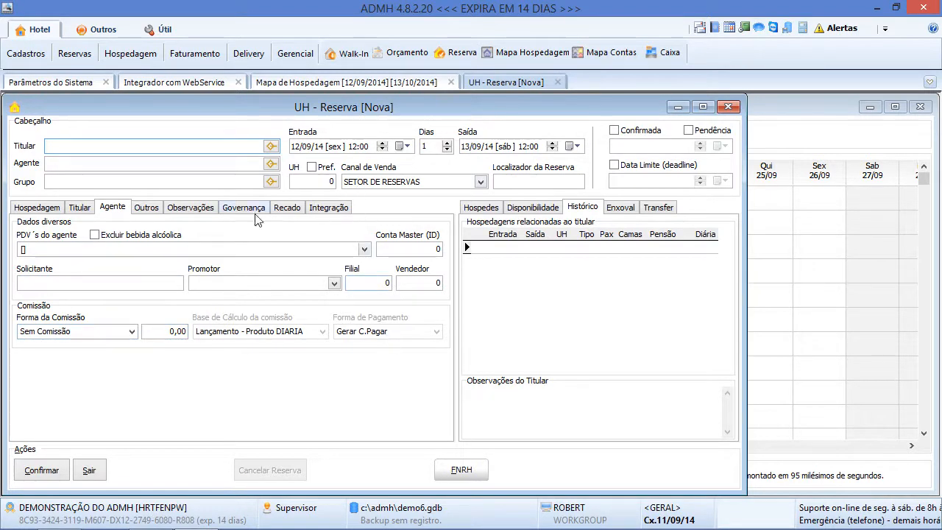
left_click(63, 211)
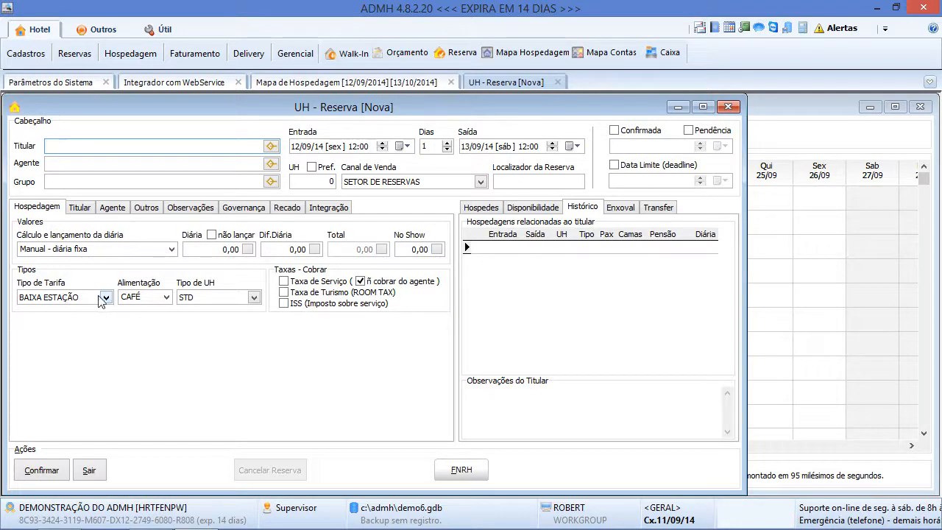
left_click(176, 83)
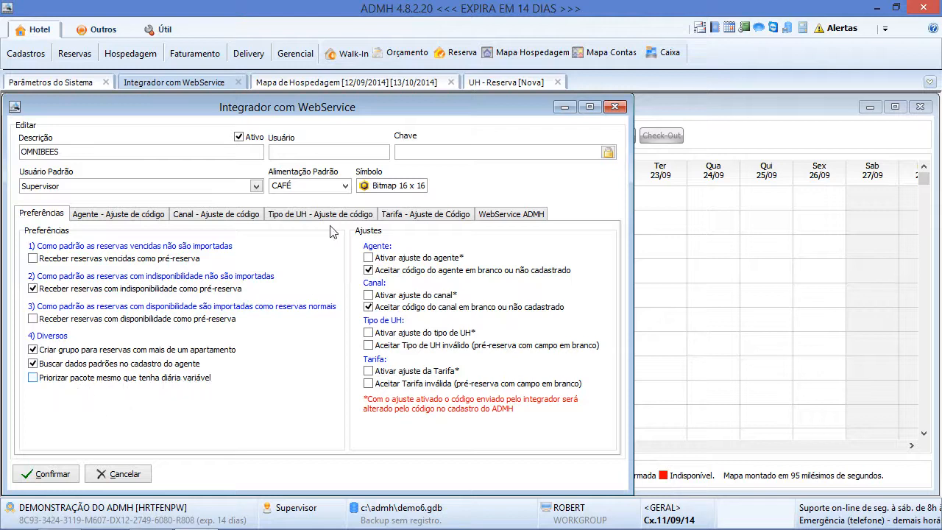
Preview the "Manual - diária variável" and "Manual - pacote" rate calculations in a new reservation, and return to the OMNIBEES integrator record
left_click(450, 59)
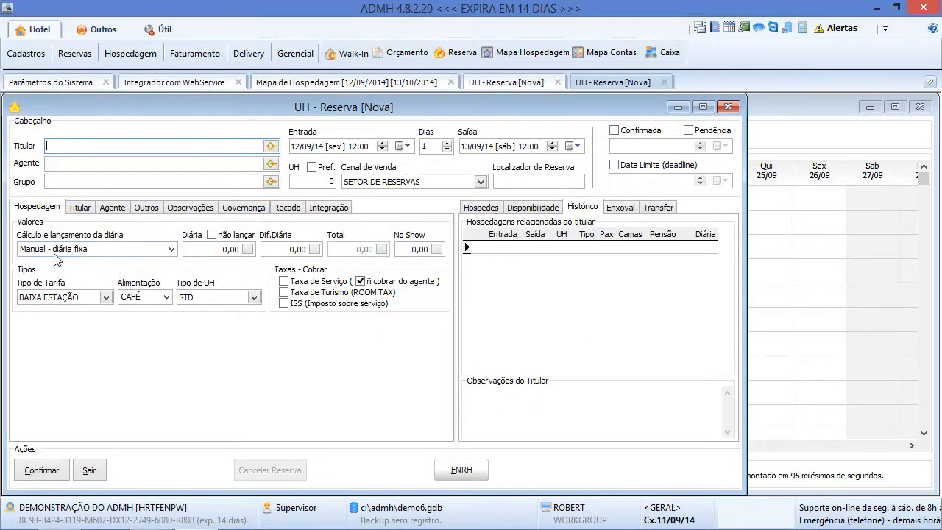
left_click(172, 250)
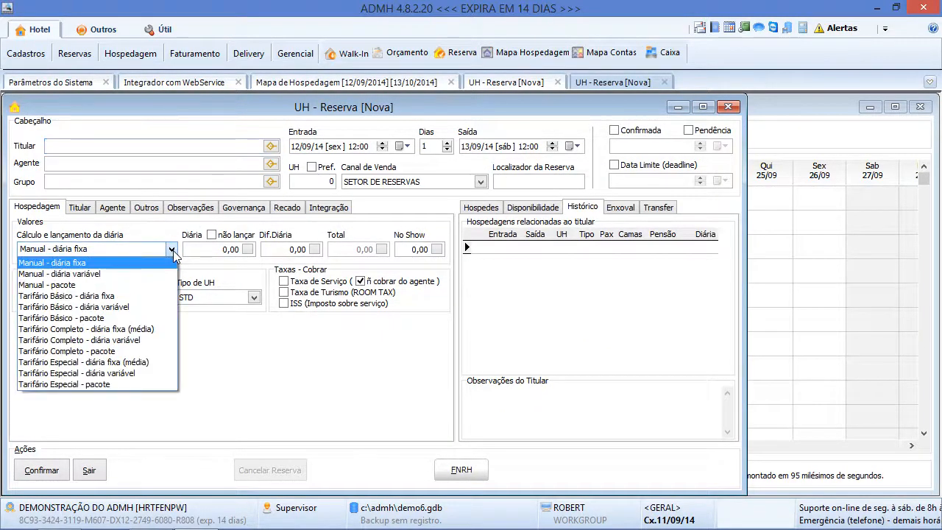
left_click(155, 272)
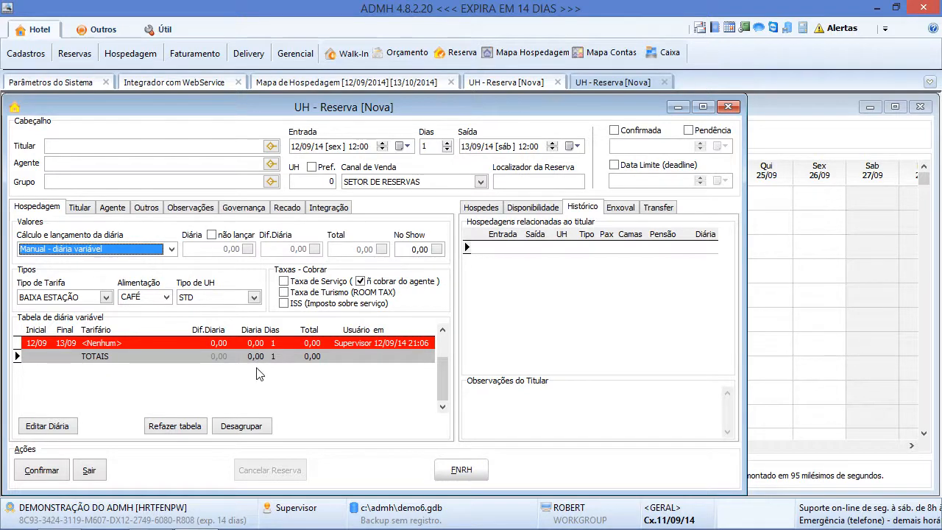
left_click(168, 249)
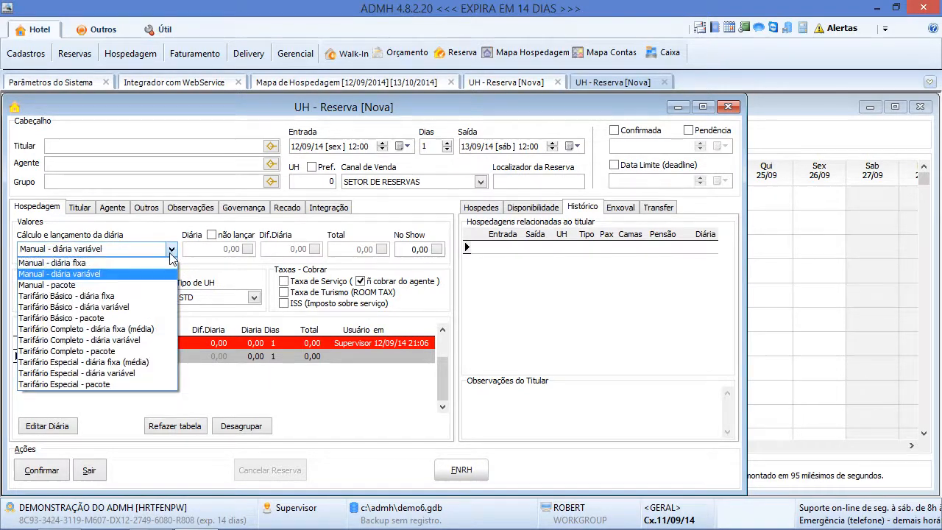
left_click(123, 285)
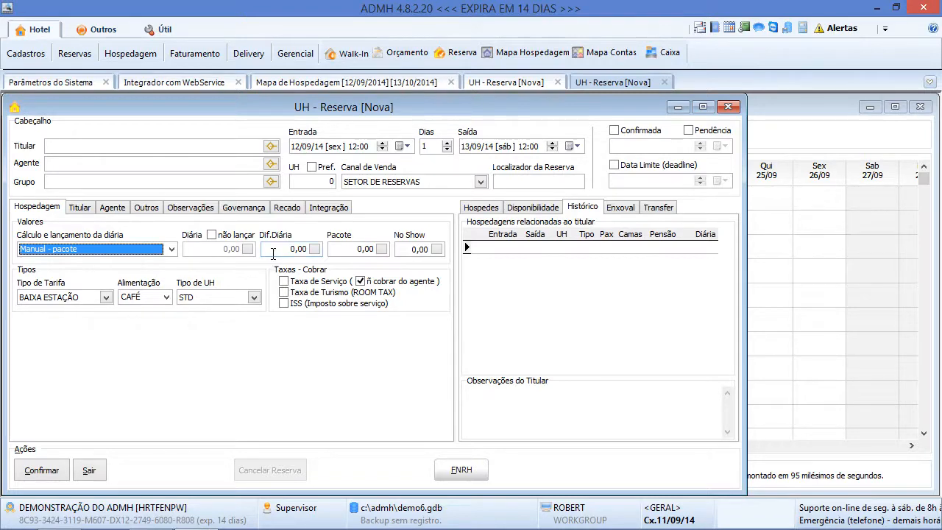
left_click(176, 82)
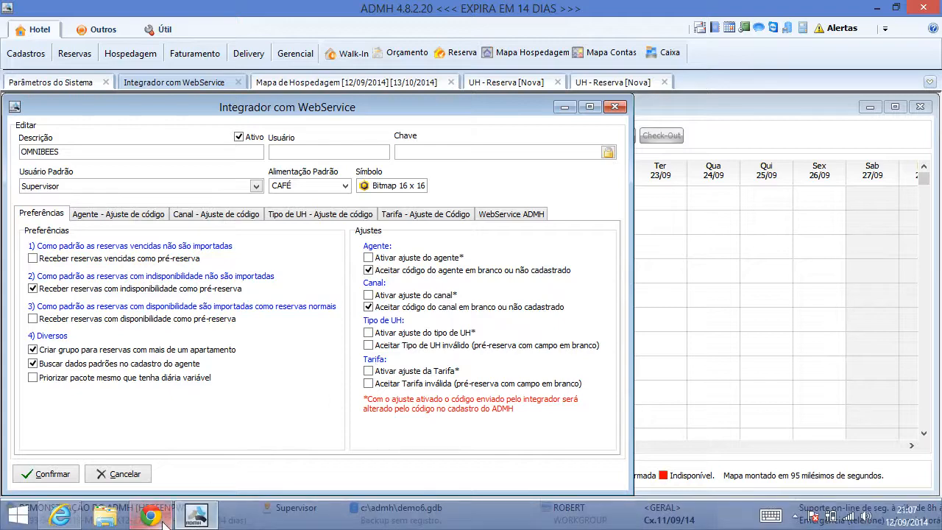
Switch to the Omnibees site in Chrome and review the rate and room codes under Mapeamento do PMS
left_click(164, 523)
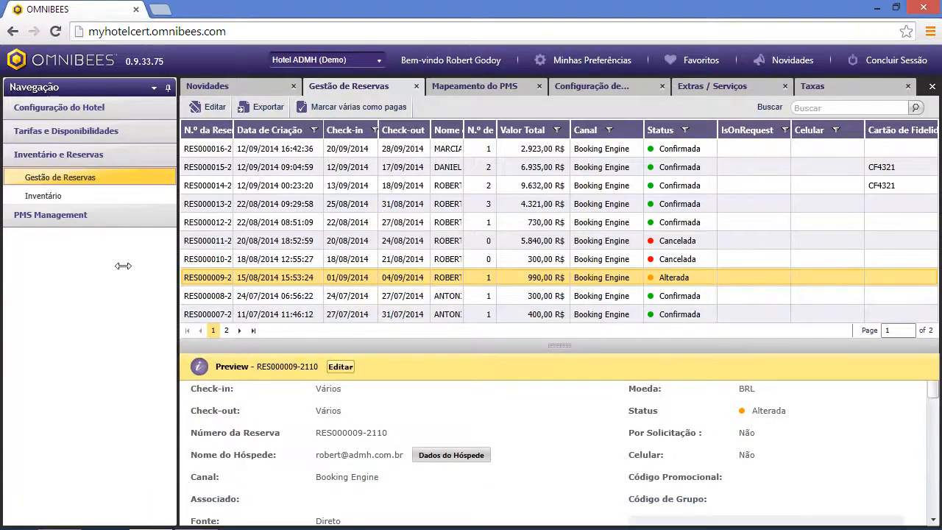
left_click(34, 217)
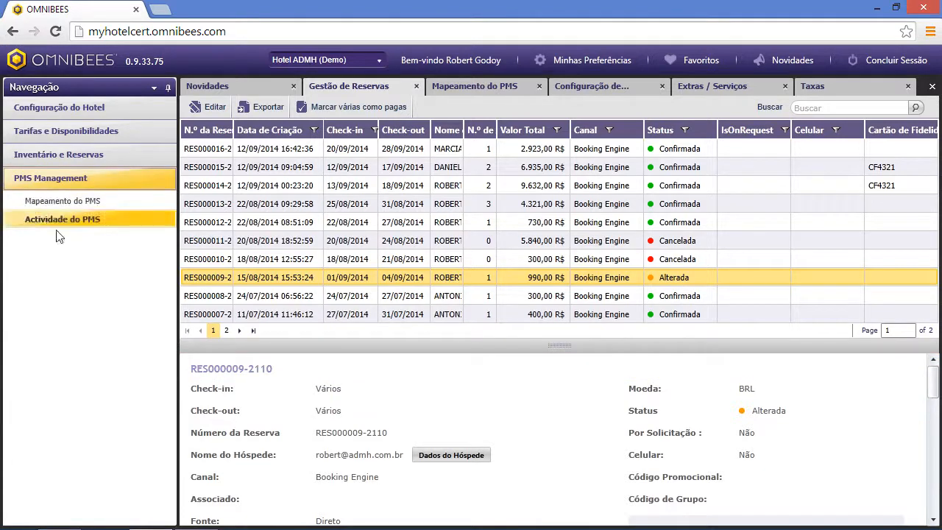
left_click(60, 206)
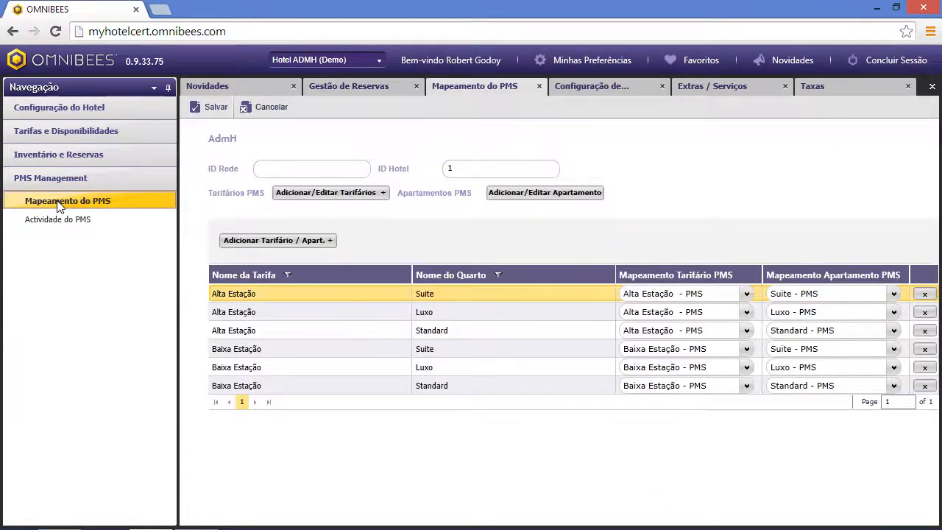
left_click(296, 196)
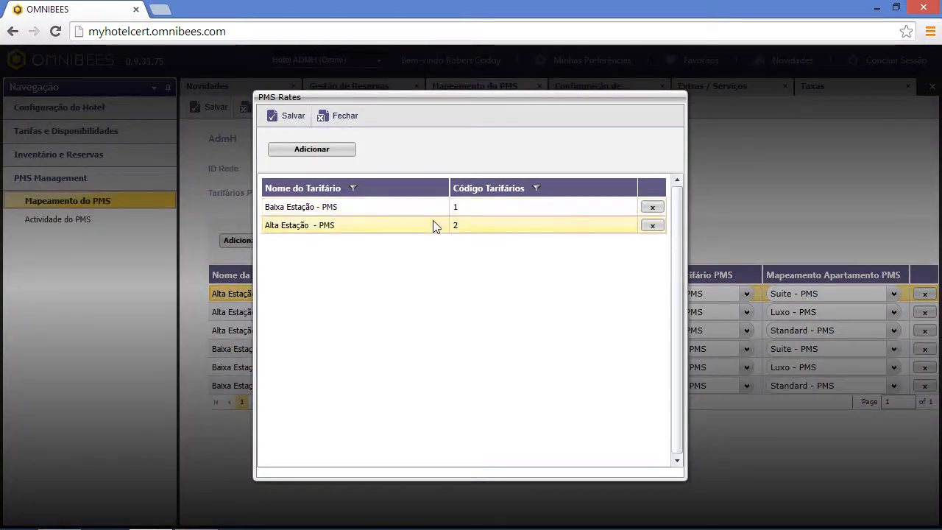
left_click(355, 119)
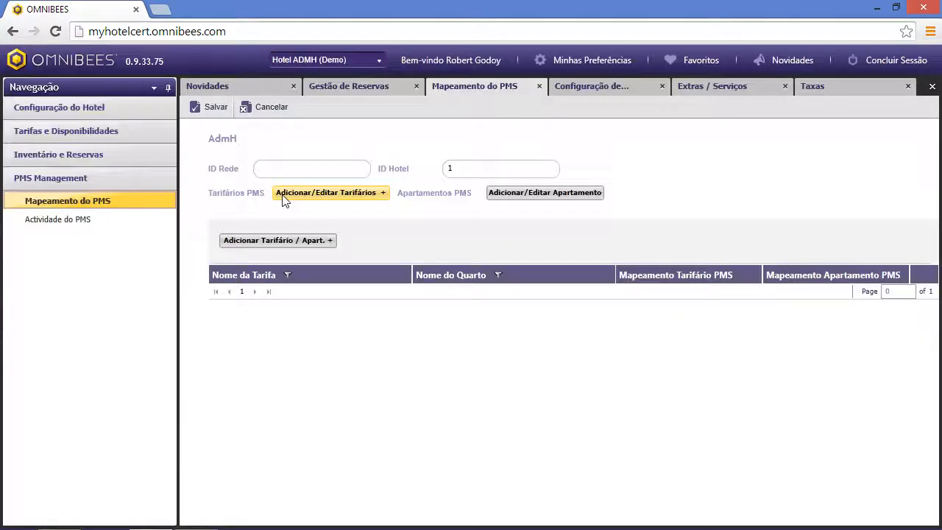
left_click(554, 195)
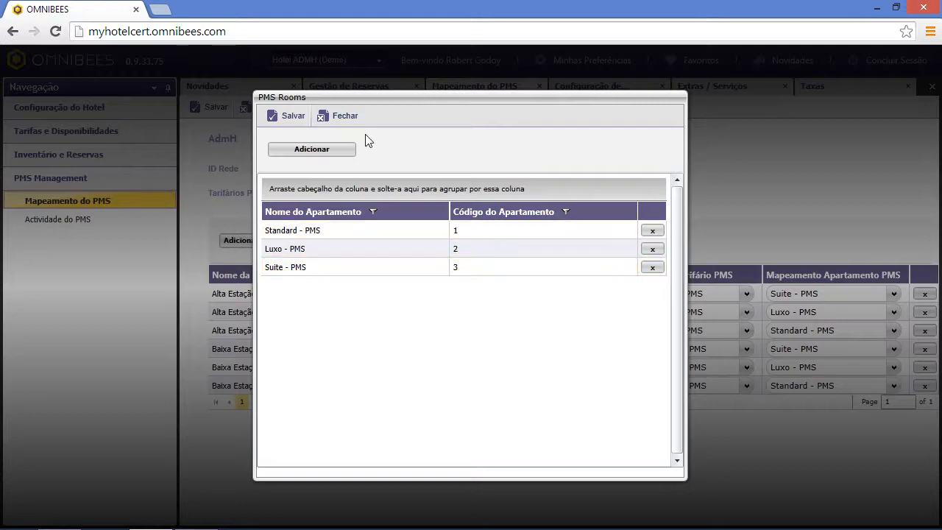
left_click(352, 119)
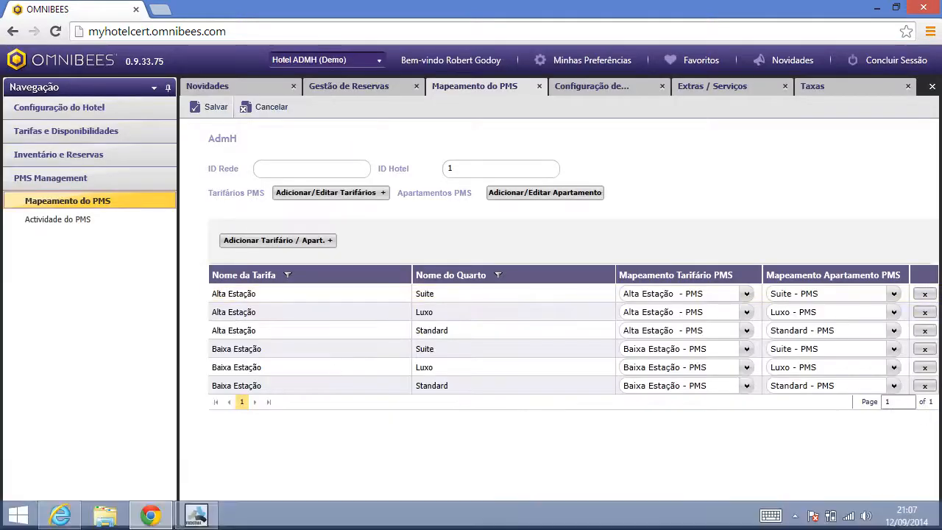
Switch back to ADMH and check the codes of the Standard, Luxo and Suíte room types in the Tipos de UH register
left_click(197, 515)
left_click(33, 50)
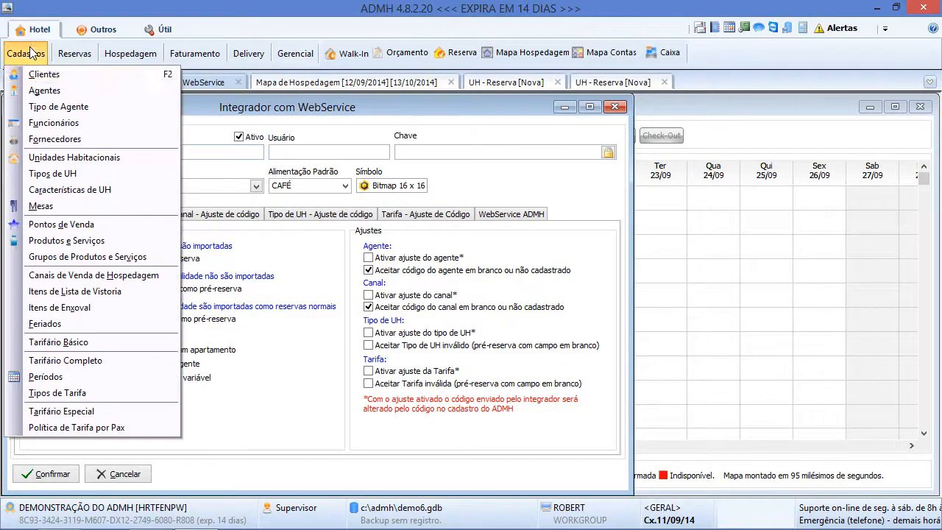
left_click(52, 173)
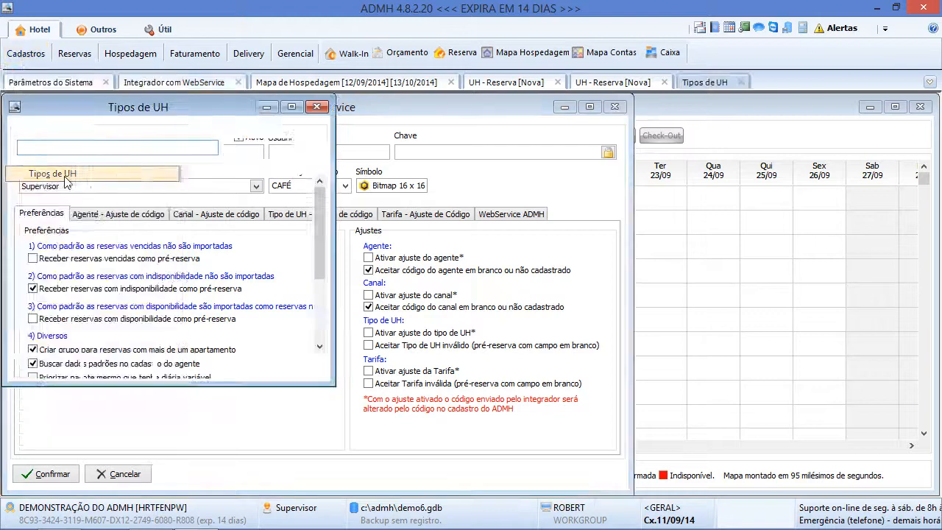
left_click(53, 210)
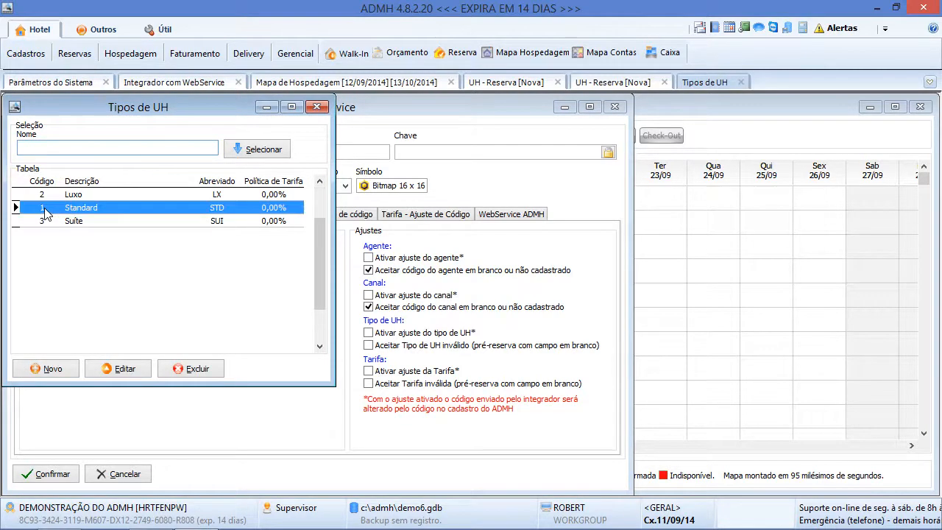
left_click(44, 193)
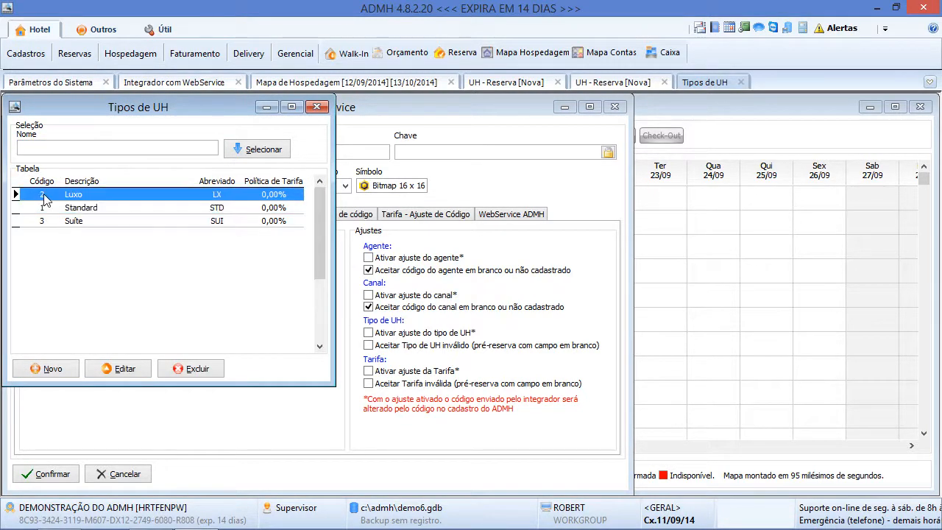
left_click(51, 221)
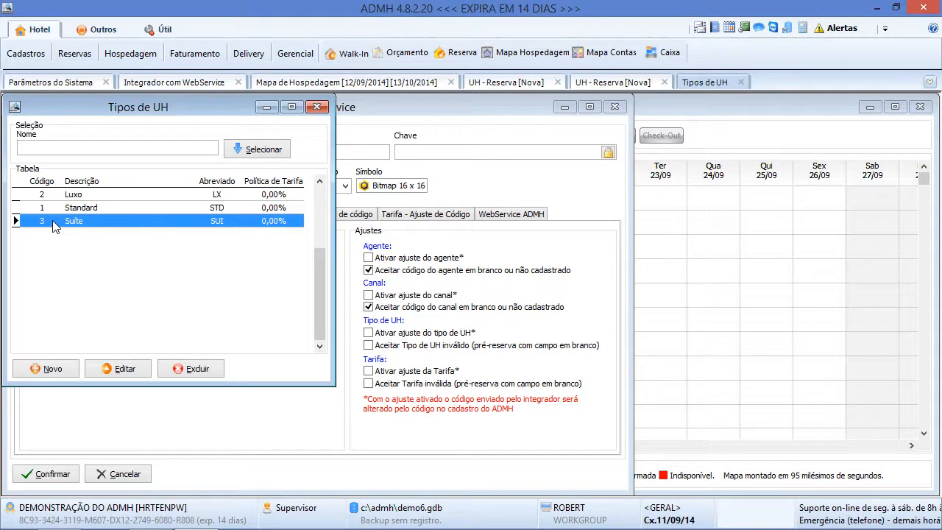
Check the BAIXA ESTAÇÃO and ALTA ESTAÇÃO codes in the Tipos de Tarifas register against the Omnibees PMS mapping, and return to ADMH
left_click(34, 54)
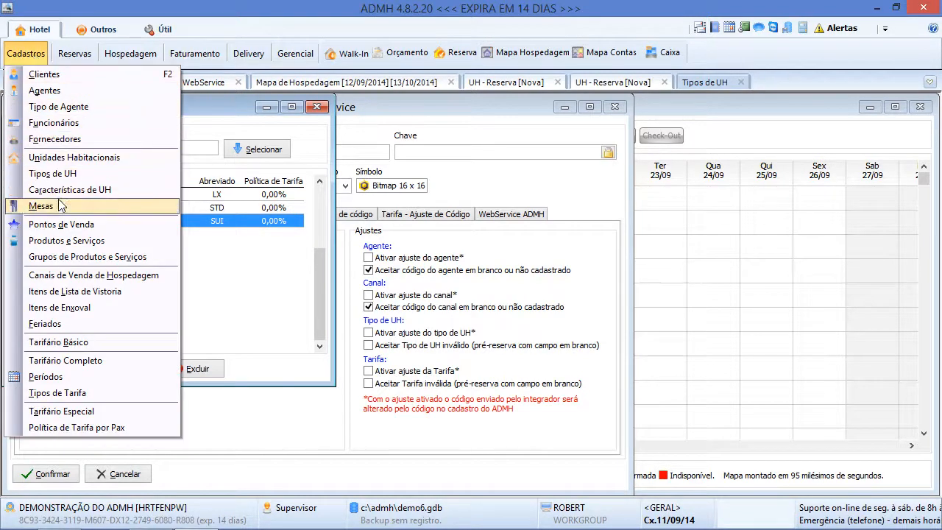
left_click(91, 394)
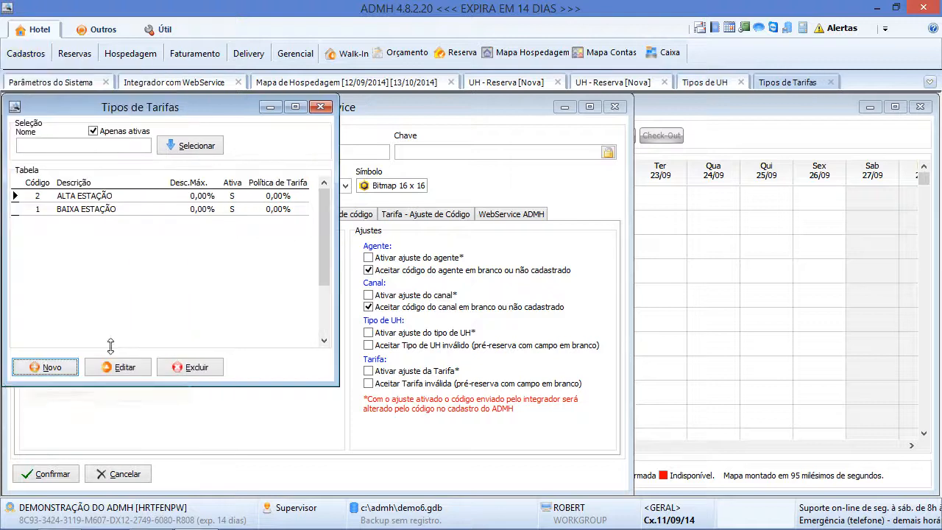
left_click(48, 211)
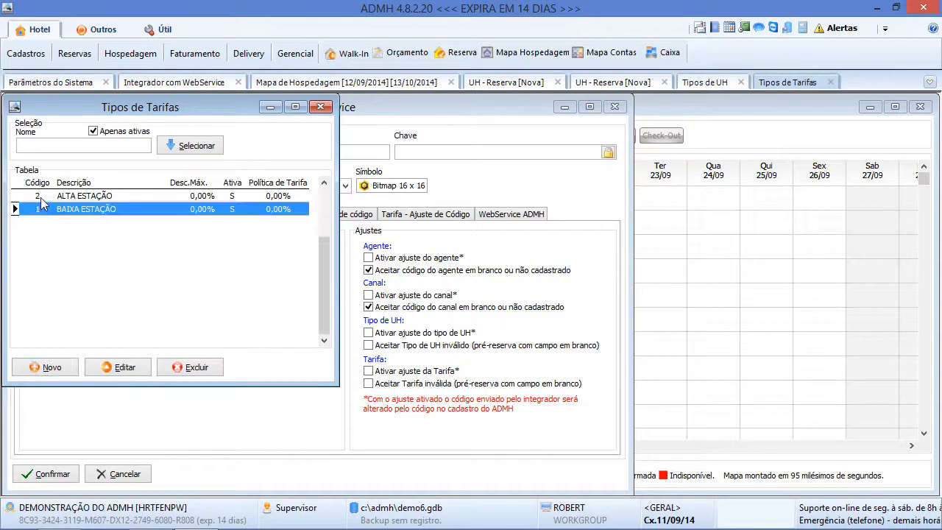
left_click(43, 196)
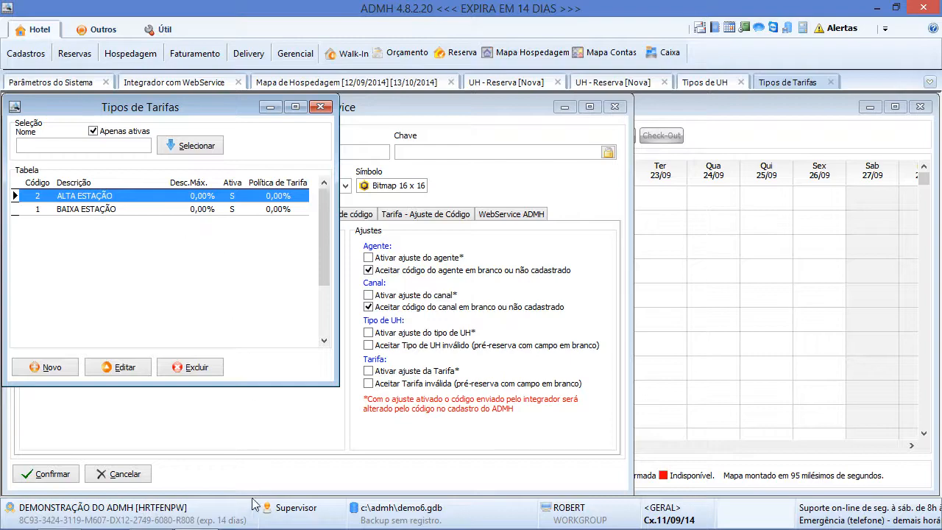
left_click(151, 515)
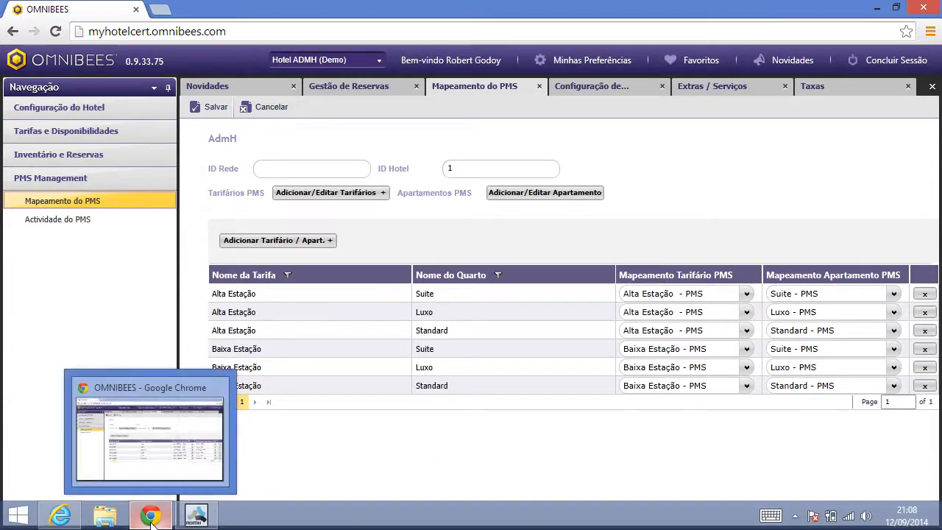
left_click(151, 517)
Close the Tipos de Tarifas, Tipos de UH, both new reservation and Mapa de Hospedagem windows
left_click(317, 107)
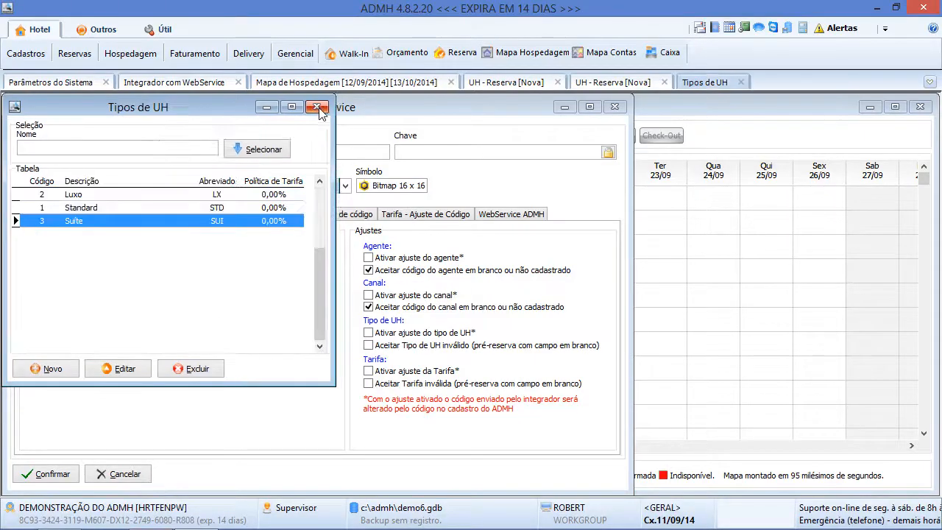
left_click(317, 107)
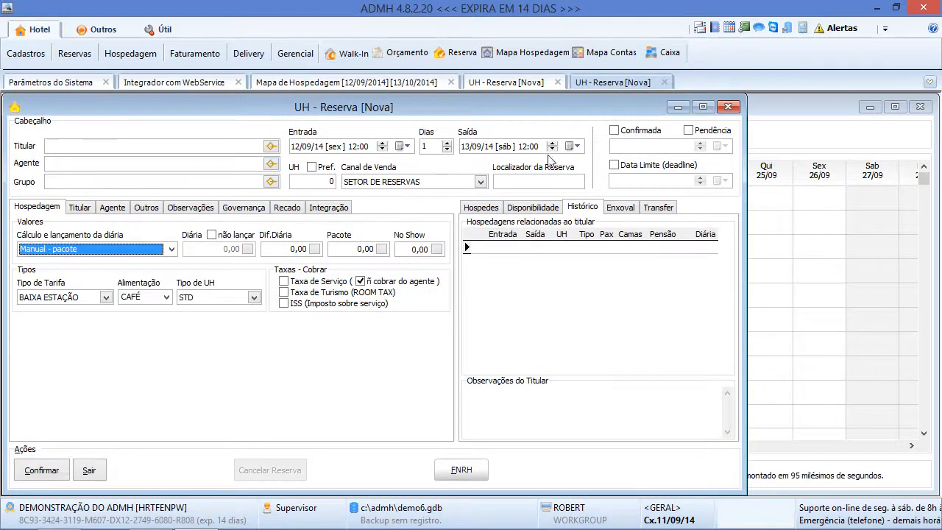
left_click(728, 108)
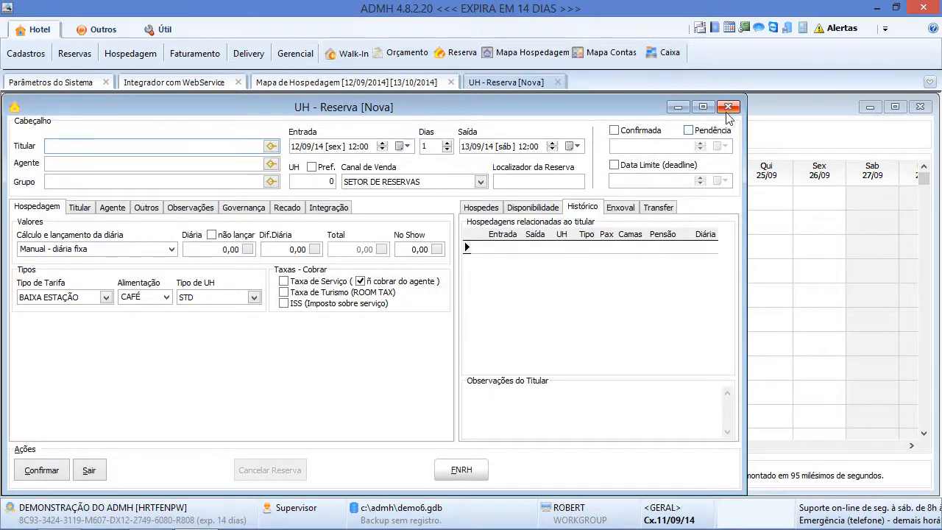
left_click(728, 107)
left_click(919, 107)
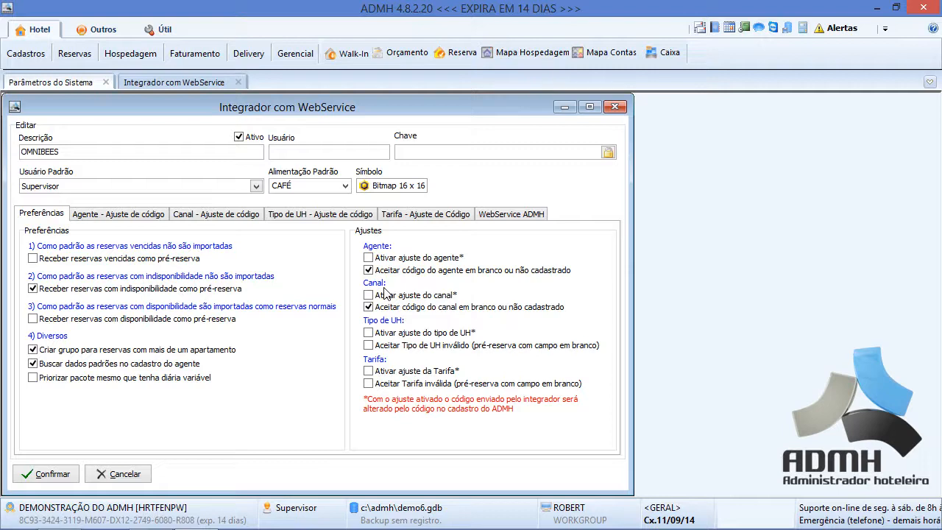
Select 001 Booking Engine from the Omnibees channels for a new agent code adjustment
left_click(151, 222)
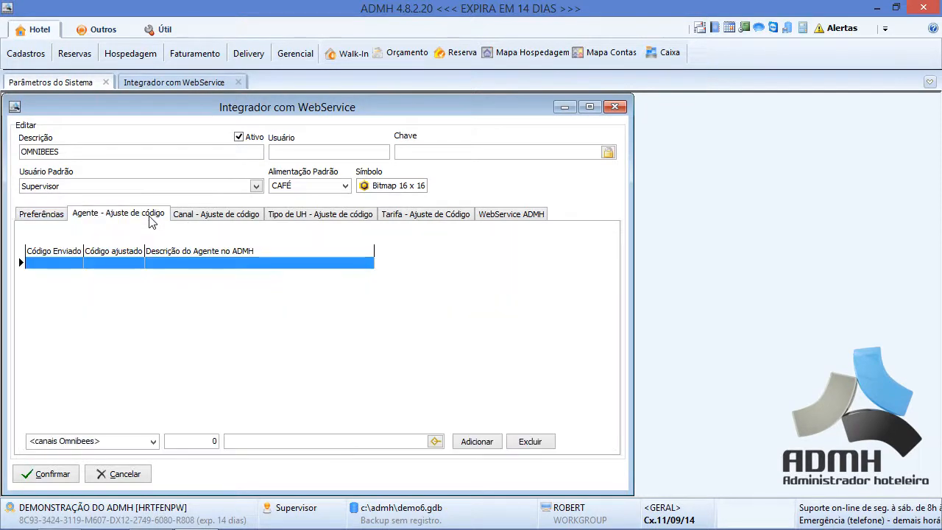
left_click(58, 218)
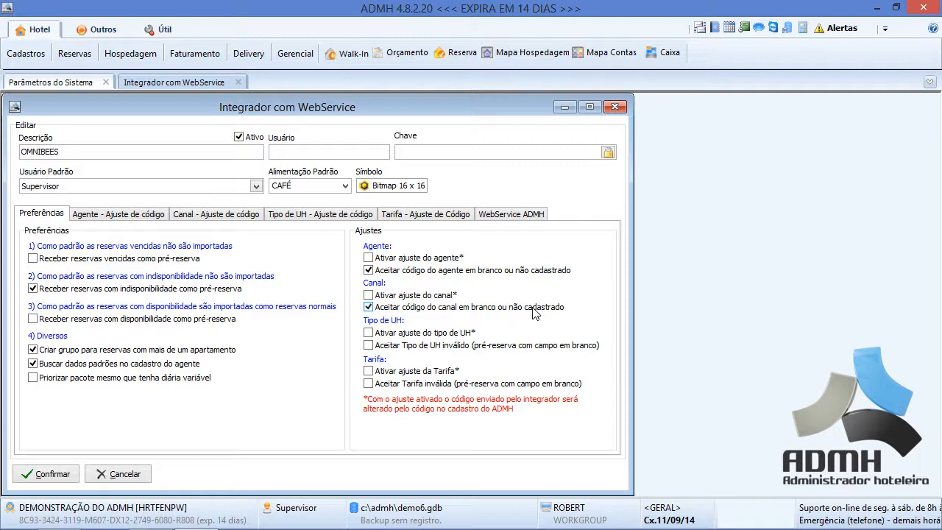
left_click(109, 215)
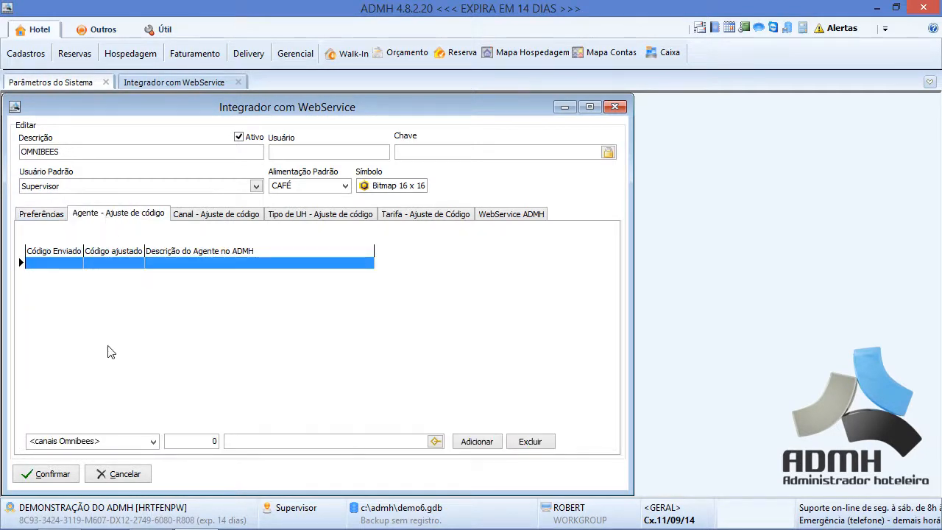
left_click(153, 442)
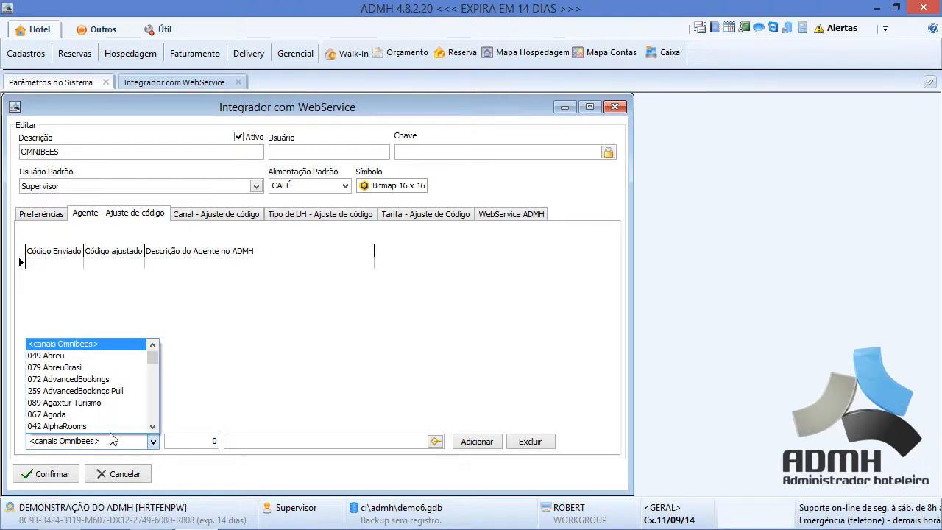
scroll(156, 359, "down", 1)
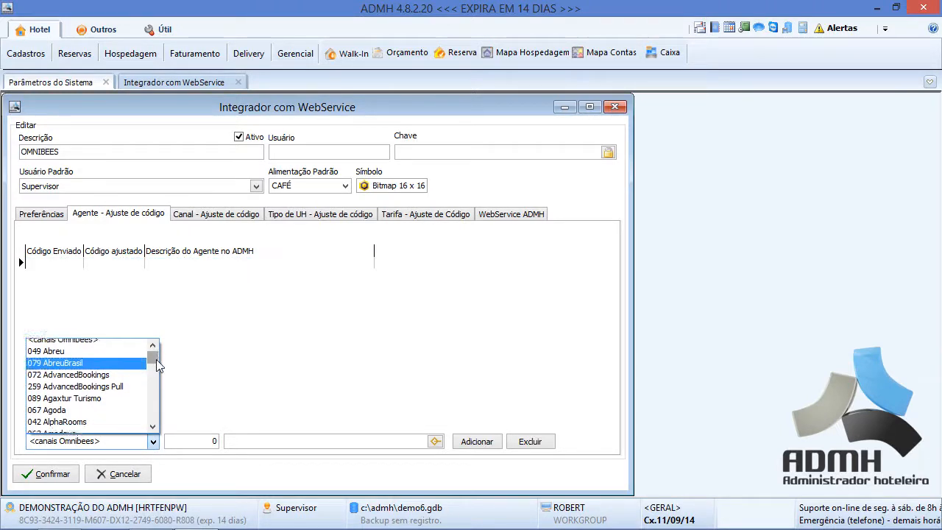
left_click_drag(157, 360, 152, 365)
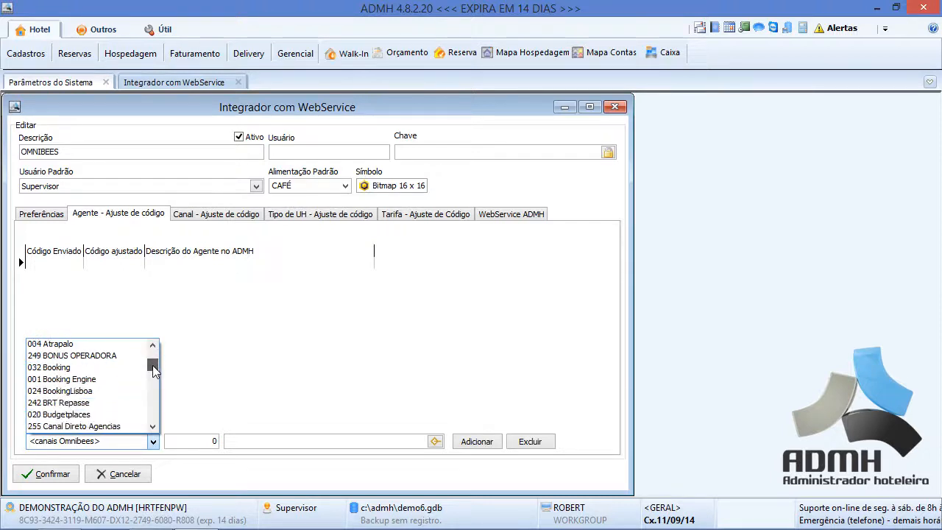
left_click(77, 379)
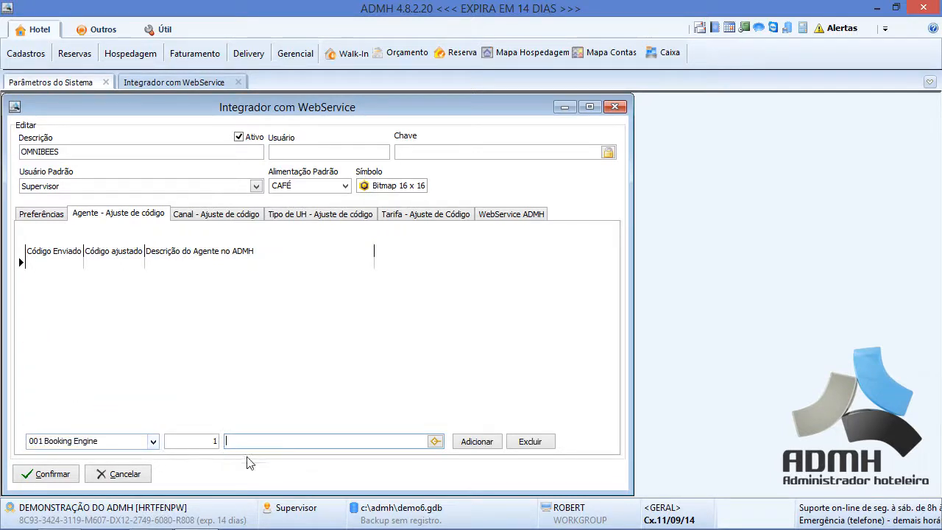
Register a new agent with trade name BOOKING ENGINE and abbreviation OMNIBEES, and close the Agentes register
left_click(29, 53)
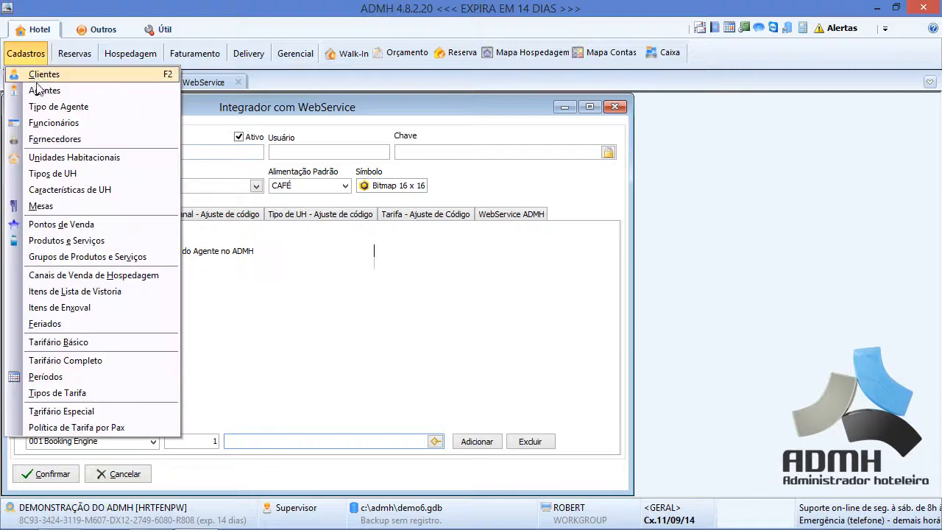
left_click(33, 88)
left_click(685, 149)
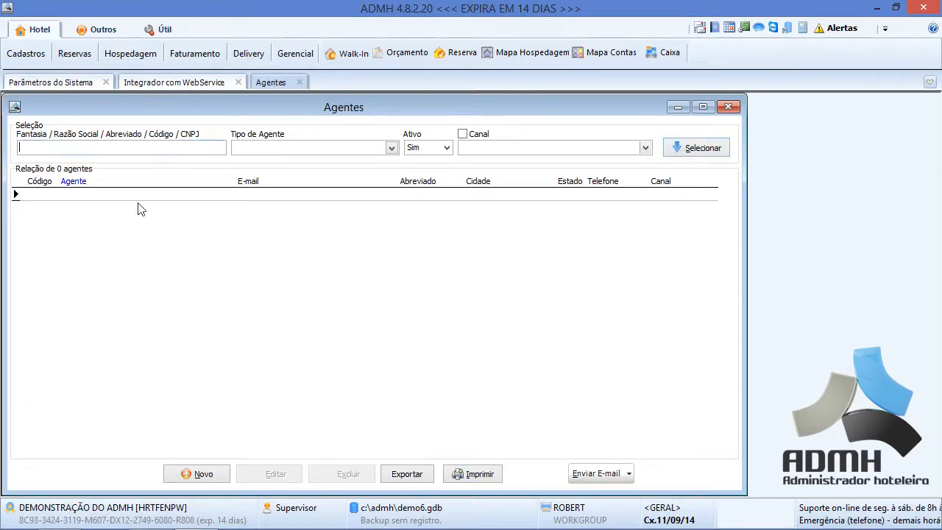
left_click(200, 474)
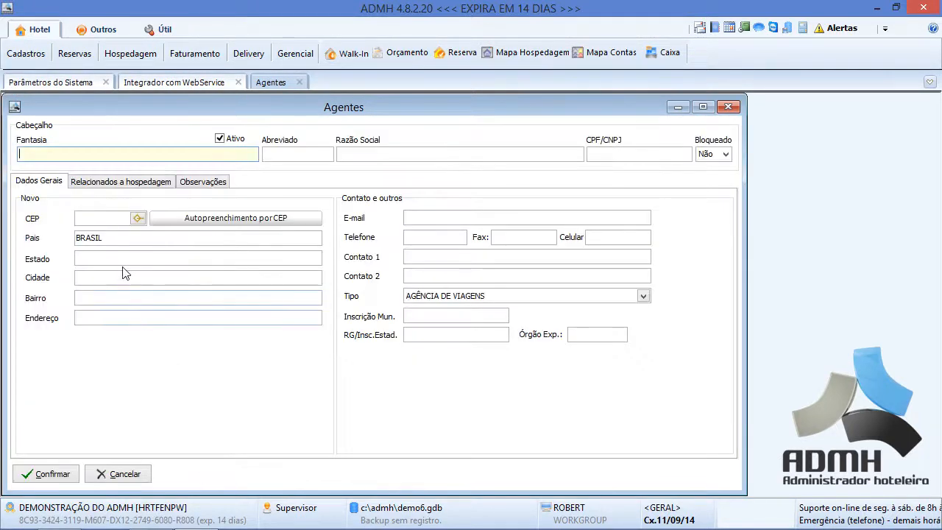
type("BOOKIN")
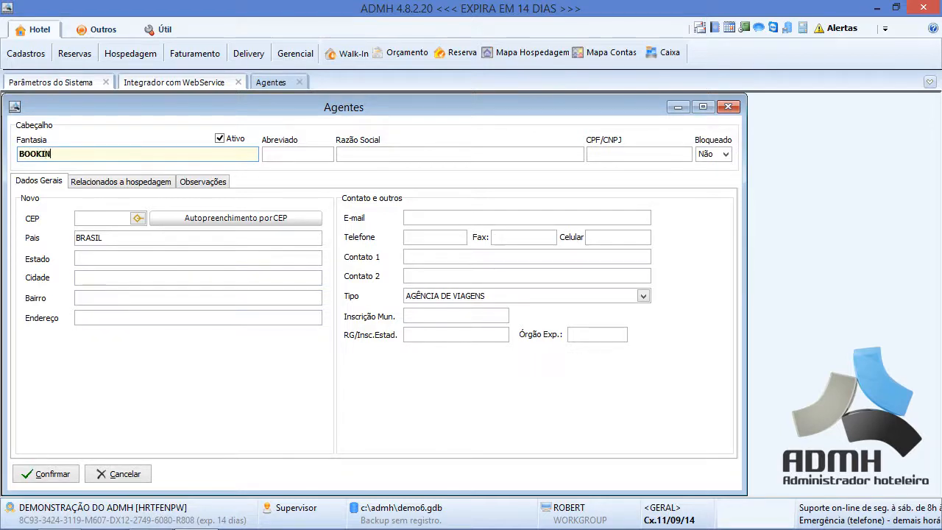
type("G ENG")
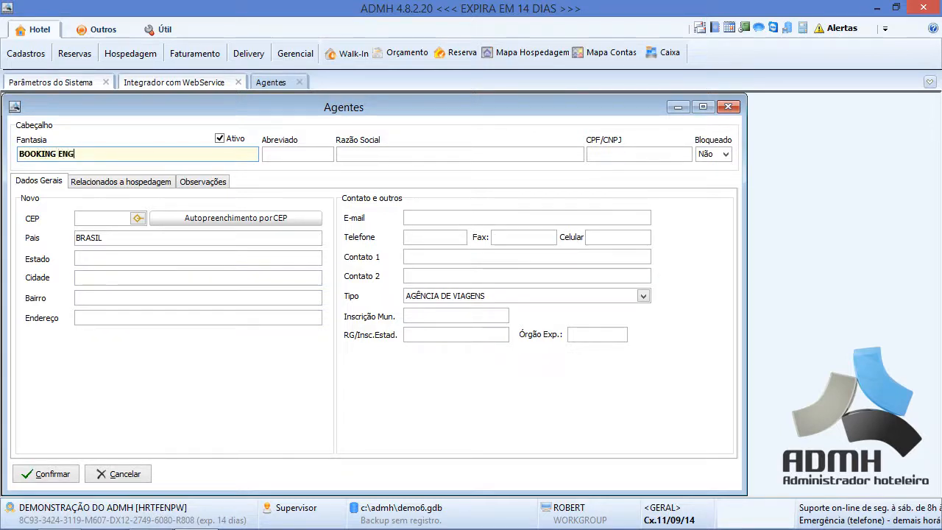
type("INE")
mouse_move(266, 157)
left_mouse_down()
mouse_move(312, 156)
mouse_move(257, 165)
left_mouse_up()
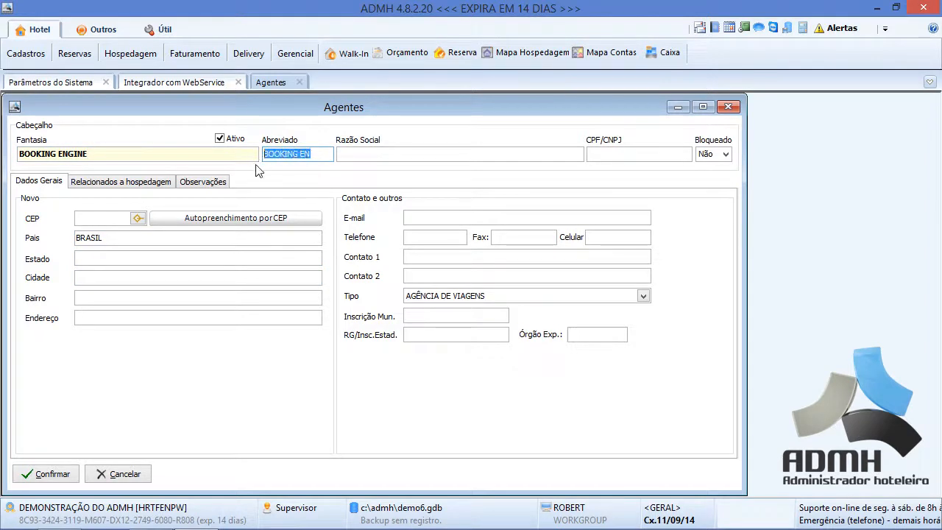
type("OMNIBEES")
left_click(51, 474)
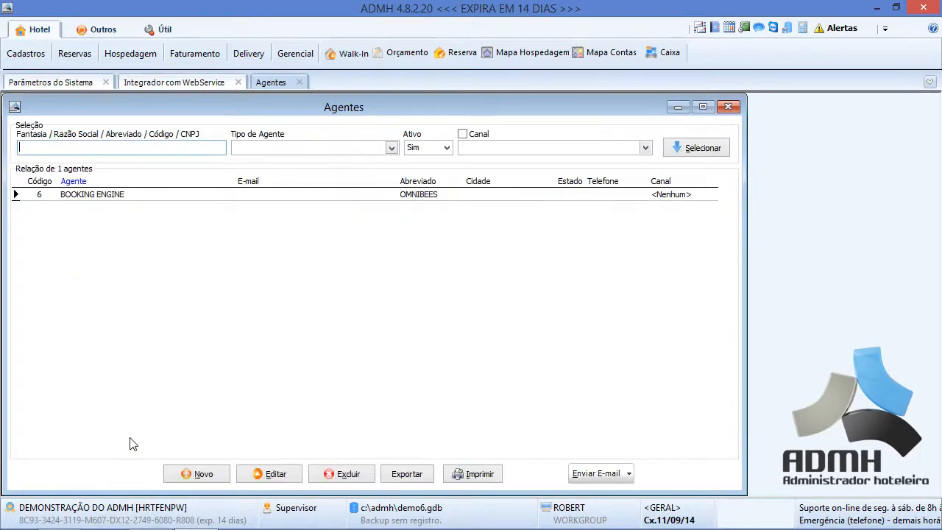
left_click(728, 107)
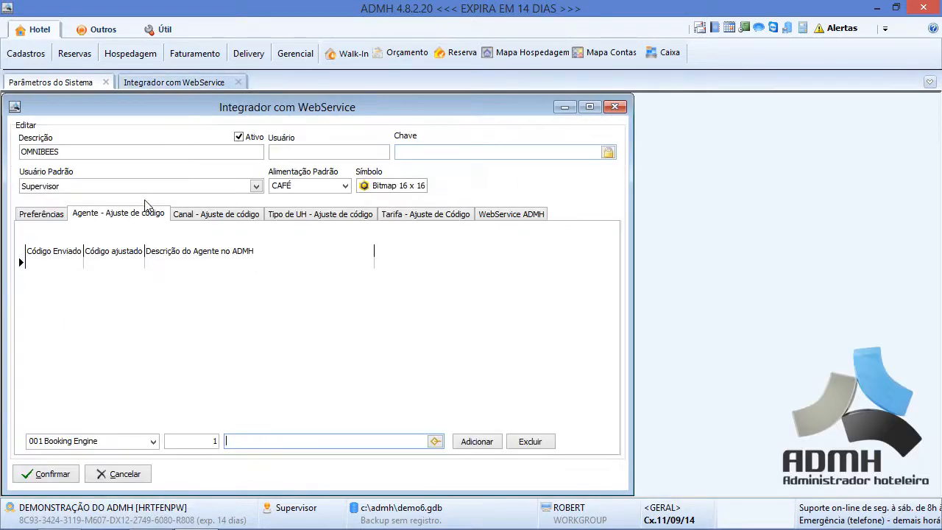
Add the agent code adjustment linking sent code 1 to the BOOKING ENGINE agent
left_click(243, 442)
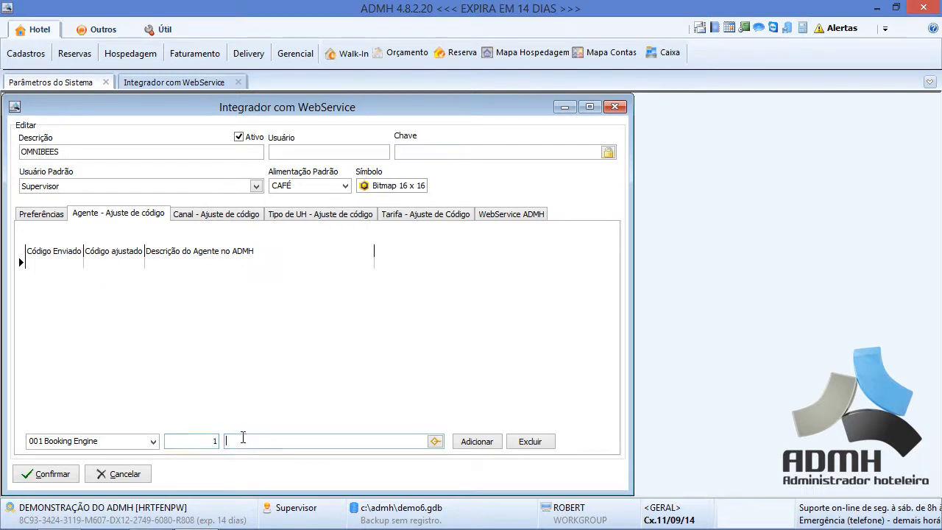
type("B")
left_click(256, 455)
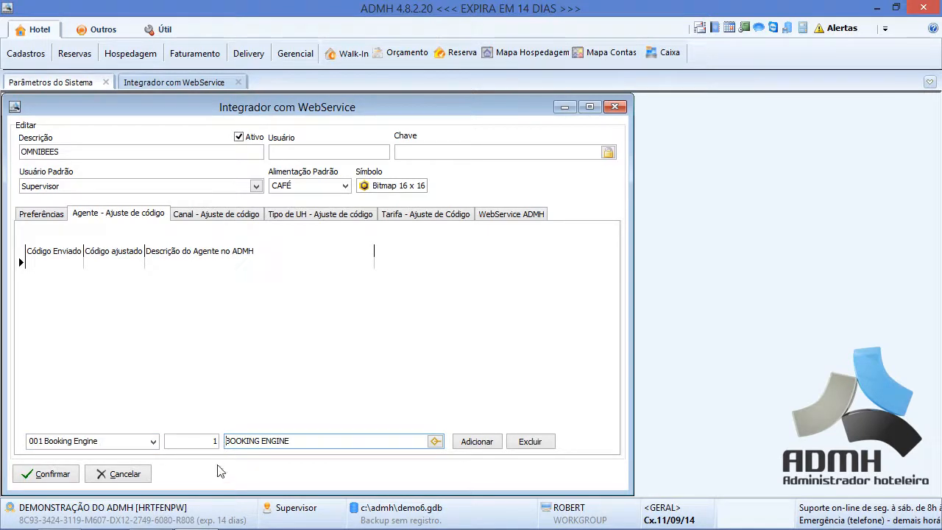
left_click(476, 441)
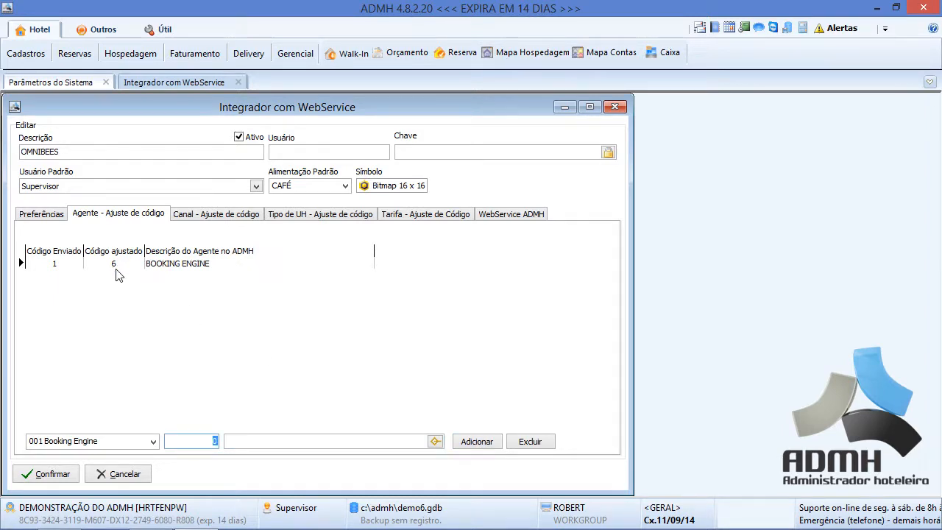
Check the code of the BOOKING ENGINE agent in the Agentes register and return to the WebService integrator
left_click(26, 53)
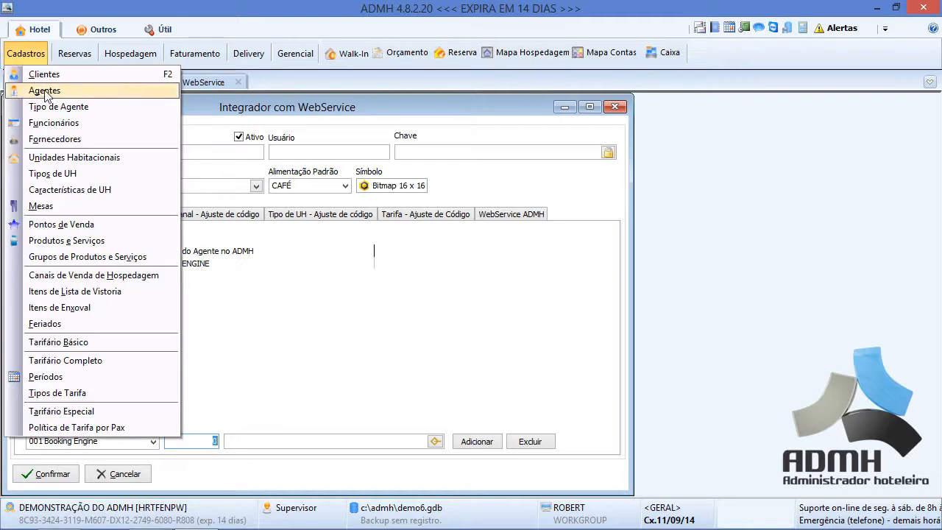
left_click(33, 90)
left_click(685, 150)
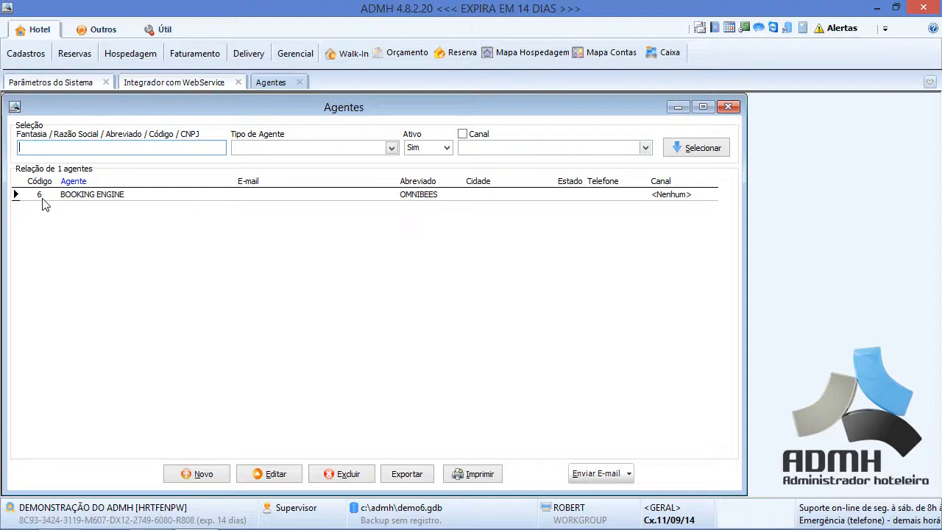
left_click(143, 83)
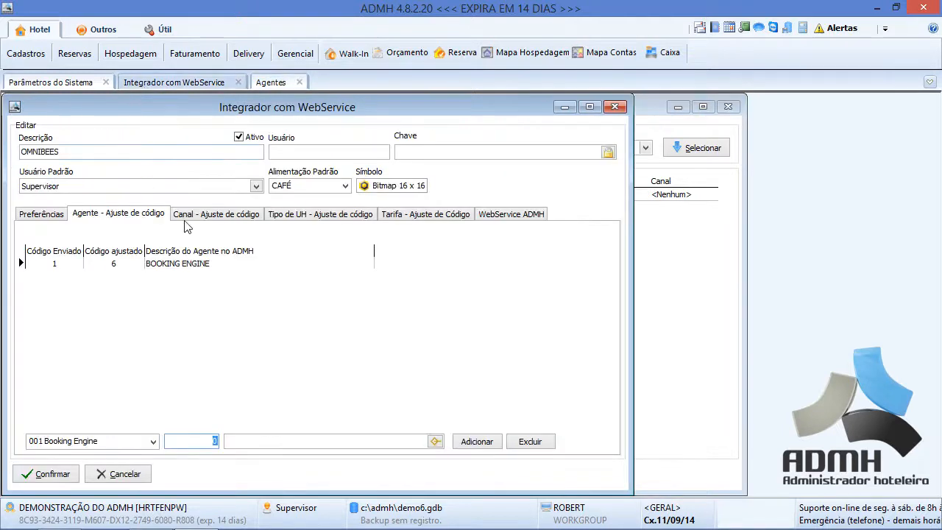
Add a channel code adjustment linking Omnibees channel 001 Booking Engine to SITE PRÓPRIO
left_click(216, 214)
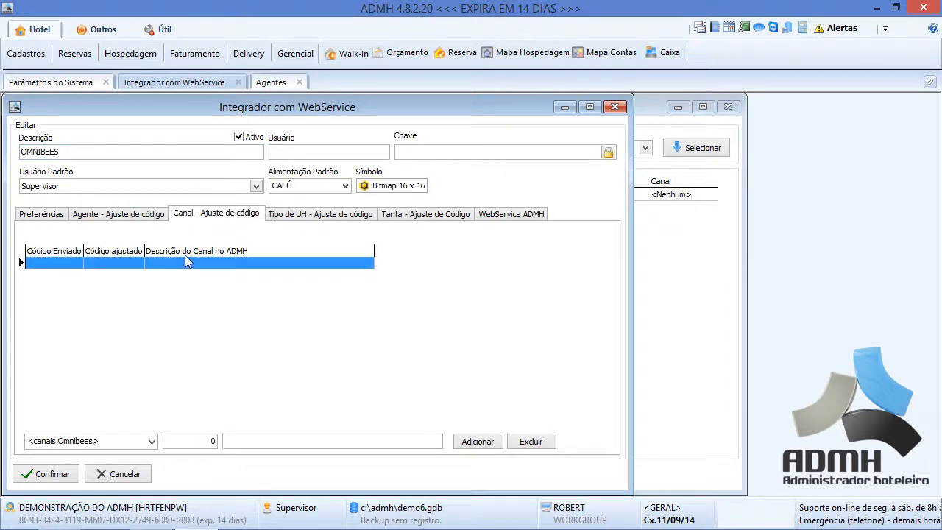
left_click(151, 443)
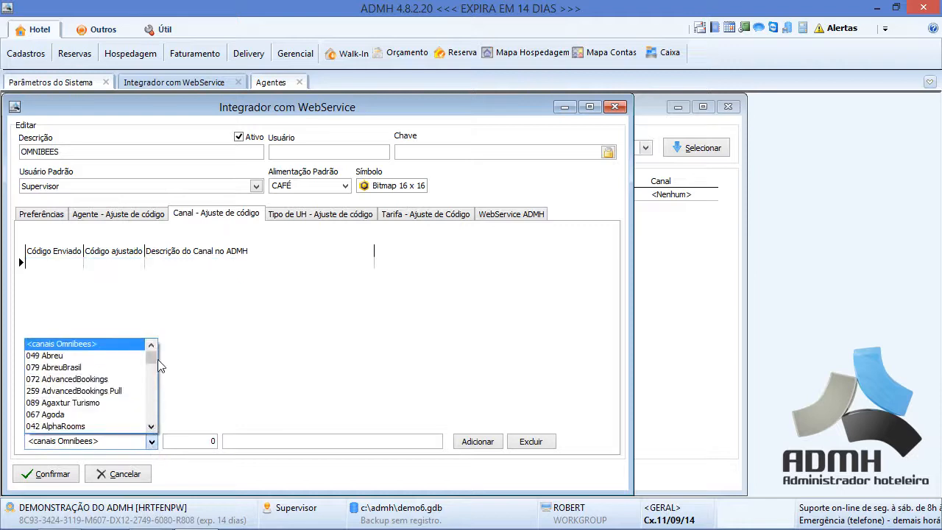
left_click_drag(153, 357, 151, 364)
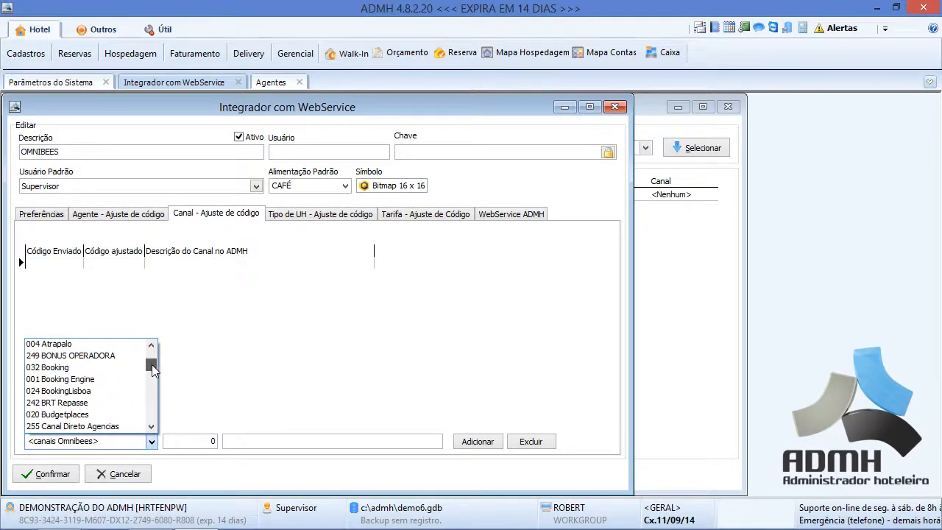
left_click(108, 382)
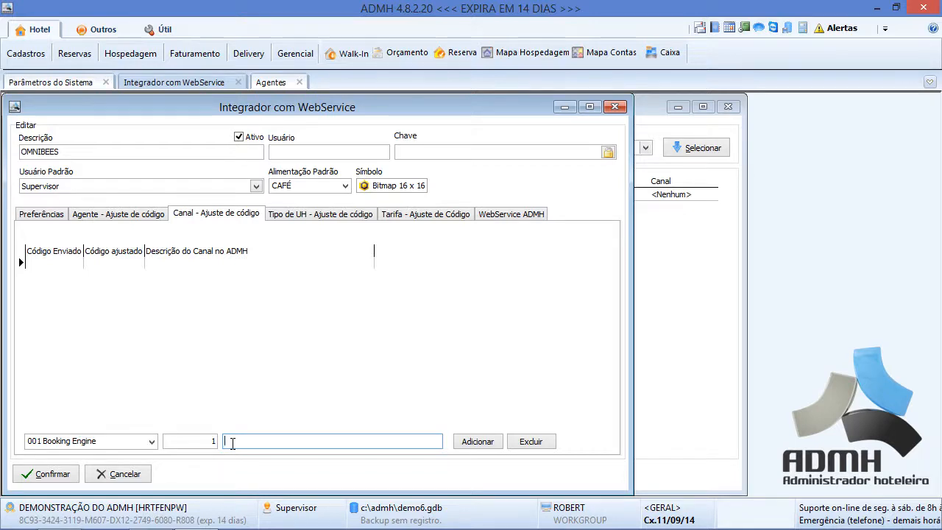
type("S")
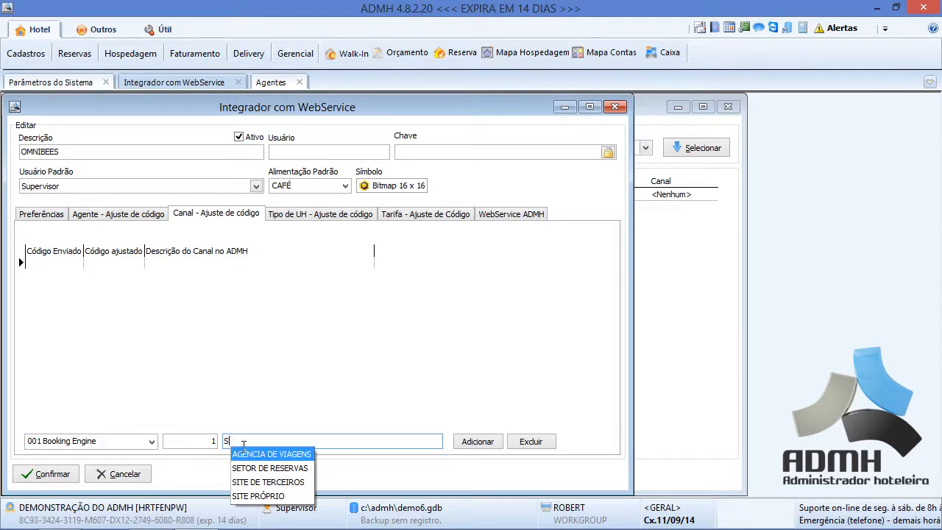
left_click(274, 497)
left_click(478, 442)
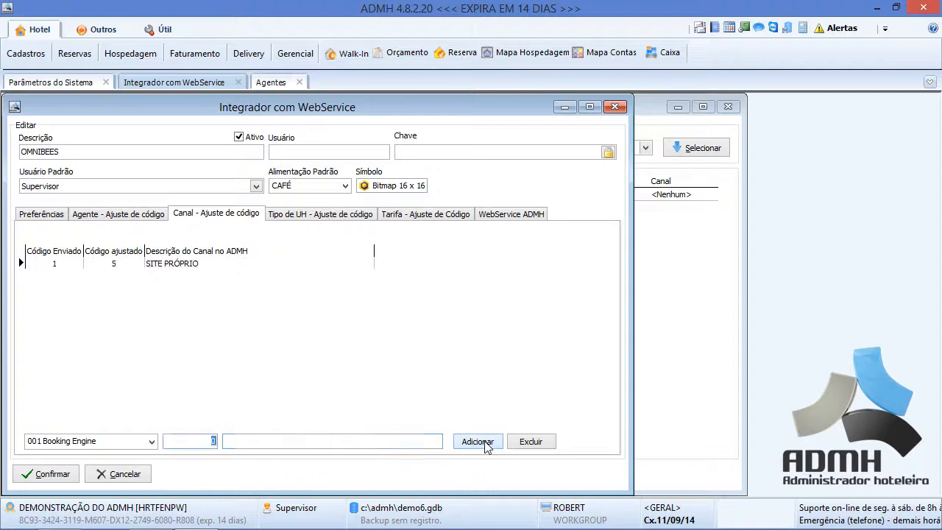
Review the agent and channel code adjustments and the list of Omnibees channels available for agent mapping
left_click(133, 215)
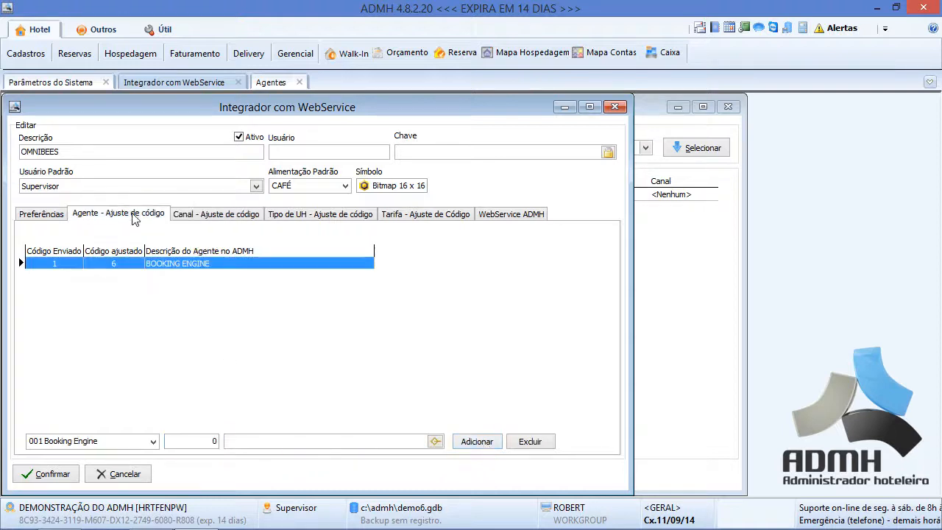
left_click(189, 214)
left_click(140, 215)
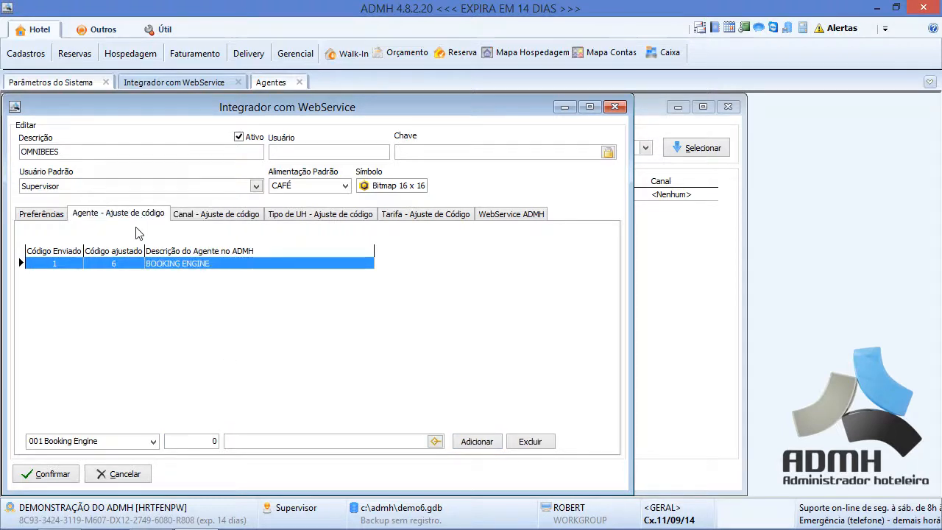
left_click(153, 442)
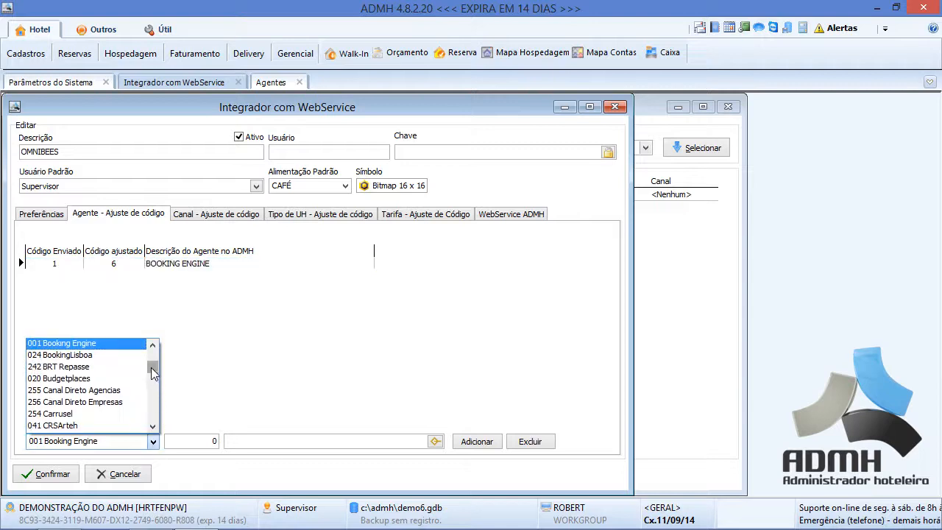
mouse_move(151, 367)
left_mouse_down()
mouse_move(153, 419)
mouse_move(154, 353)
left_mouse_up()
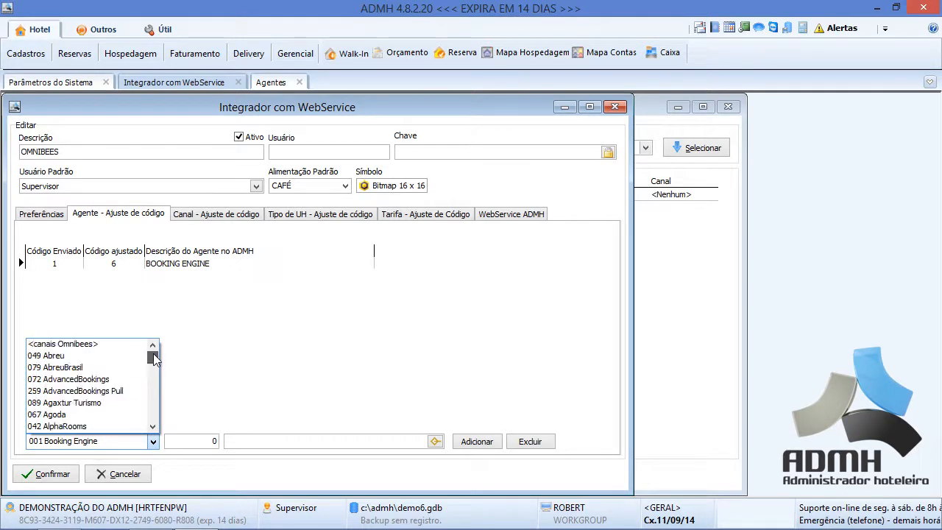
left_click(116, 299)
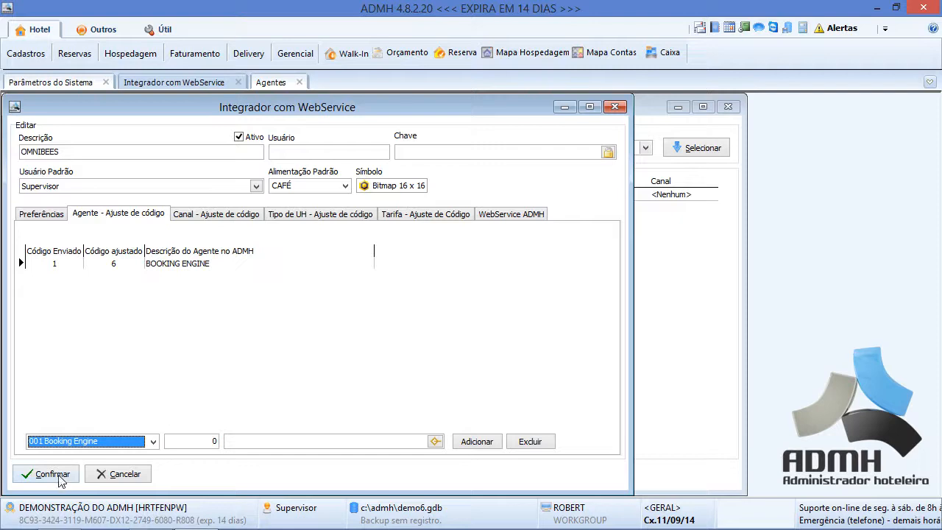
Enable Ativar ajuste do agente and Ativar ajuste do canal in the integrator preferences, and review both adjustment lists
left_click(45, 216)
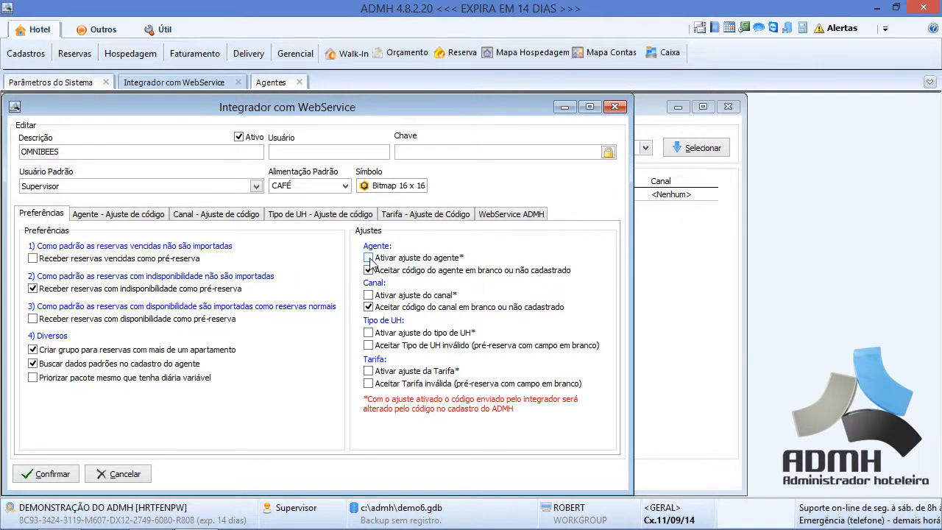
left_click(368, 258)
left_click(369, 295)
left_click(152, 214)
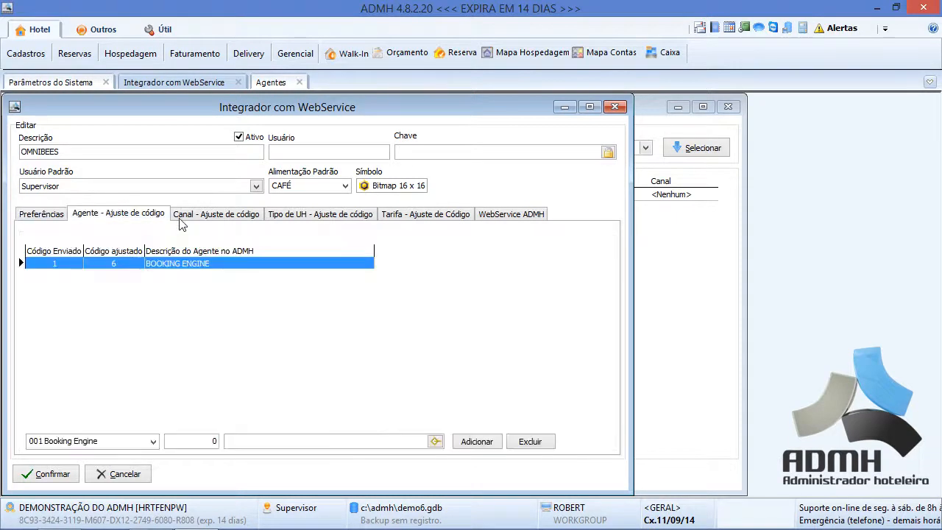
left_click(203, 217)
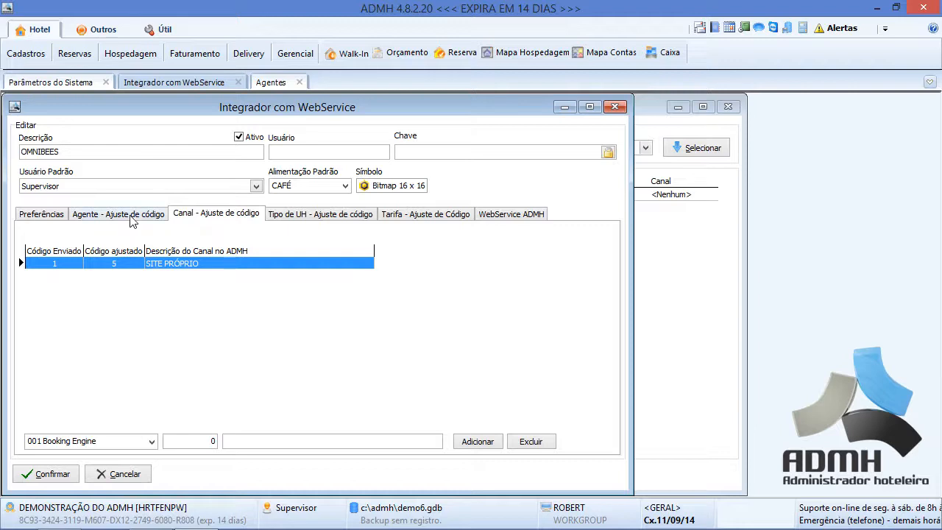
Review the agent, UH type and rate code adjustments and the preferences of the OMNIBEES integrator, and save it
left_click(132, 220)
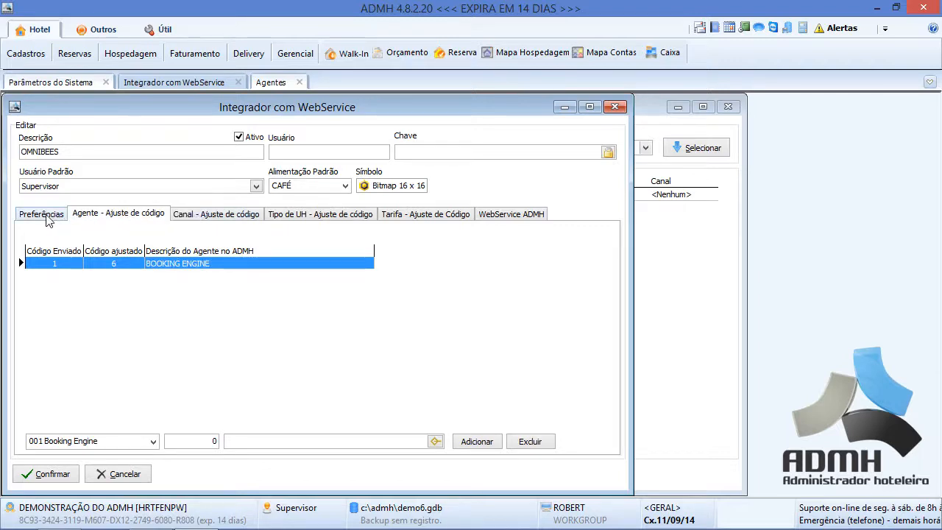
left_click(292, 215)
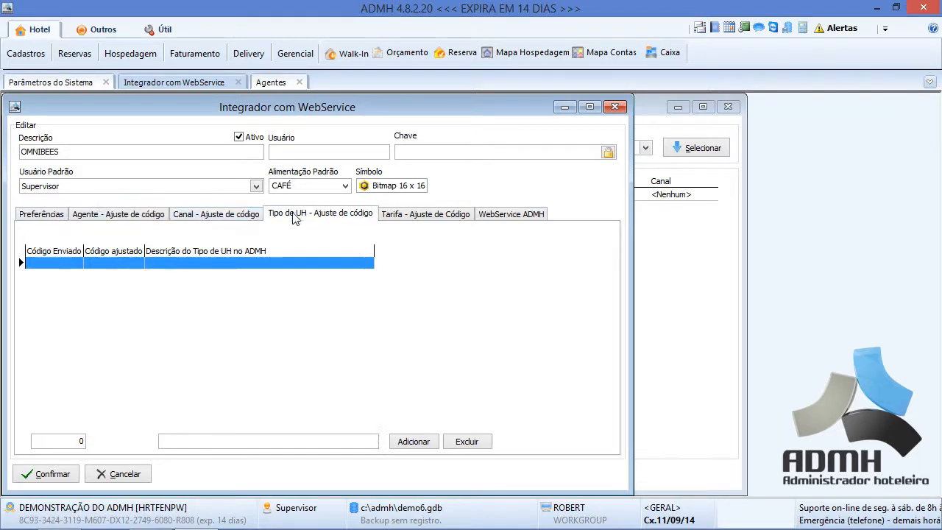
left_click(417, 216)
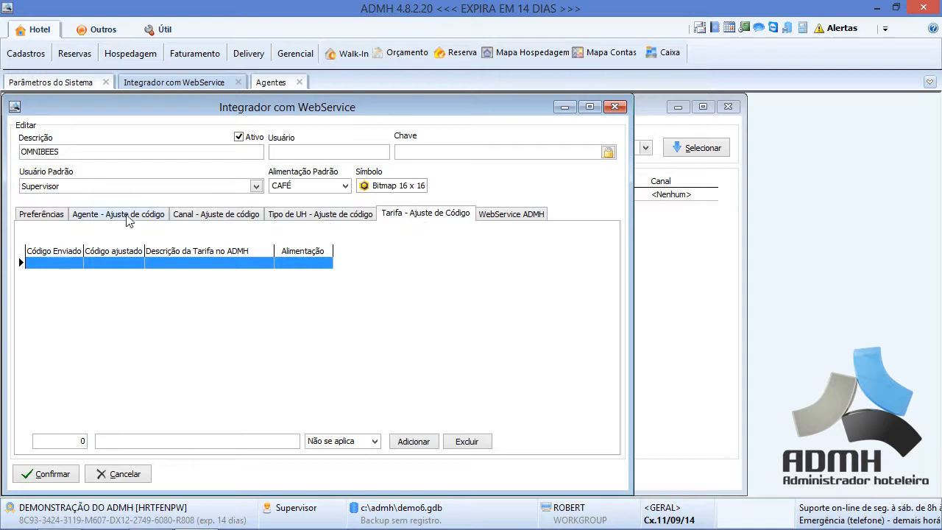
left_click(59, 216)
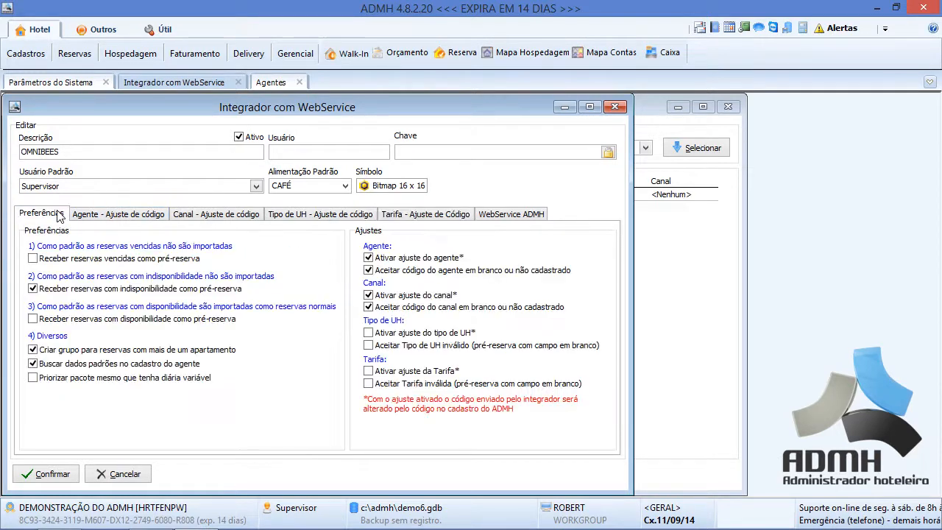
left_click(53, 474)
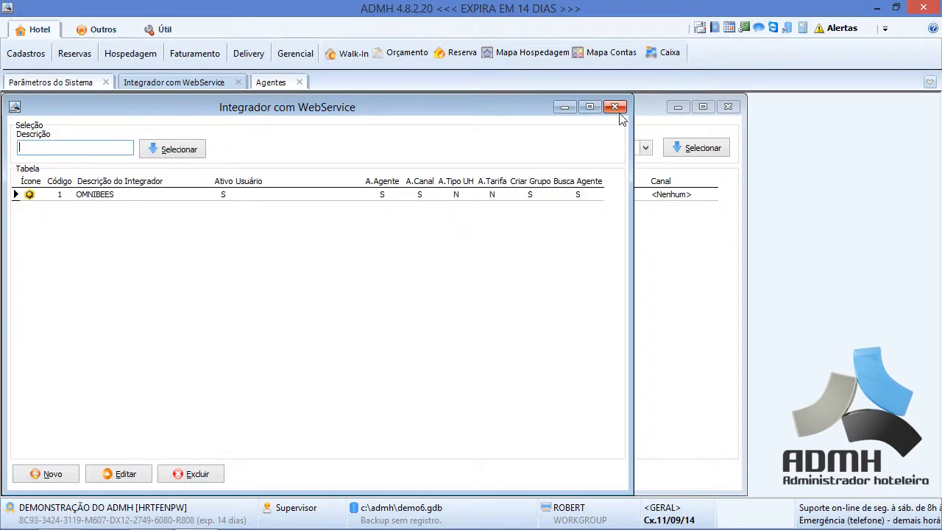
Close the integrator and Agentes windows, and save and close the system parameters for the Omnibees WebService
left_click(615, 107)
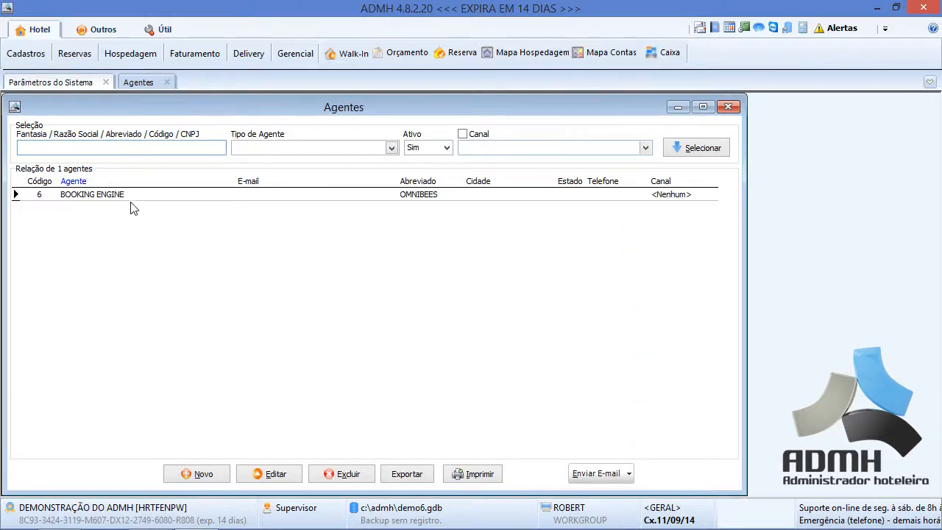
left_click(728, 108)
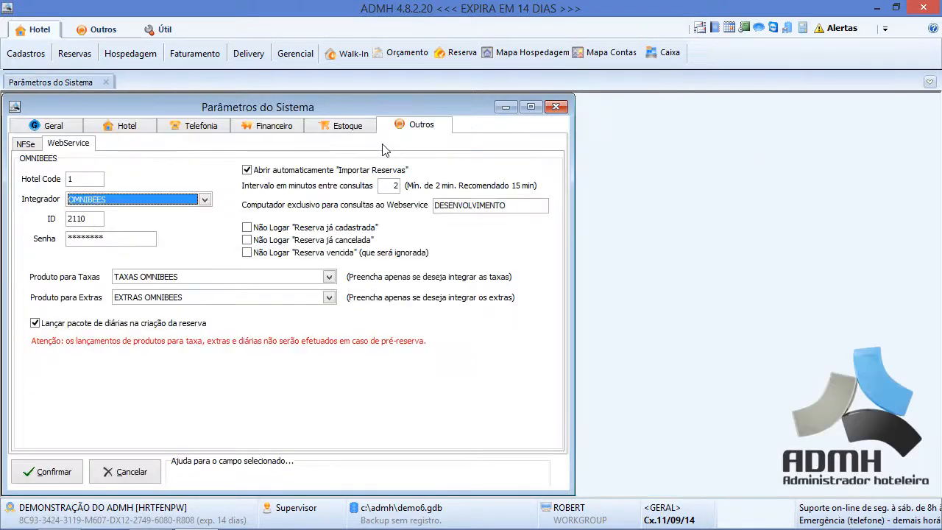
left_click(95, 181)
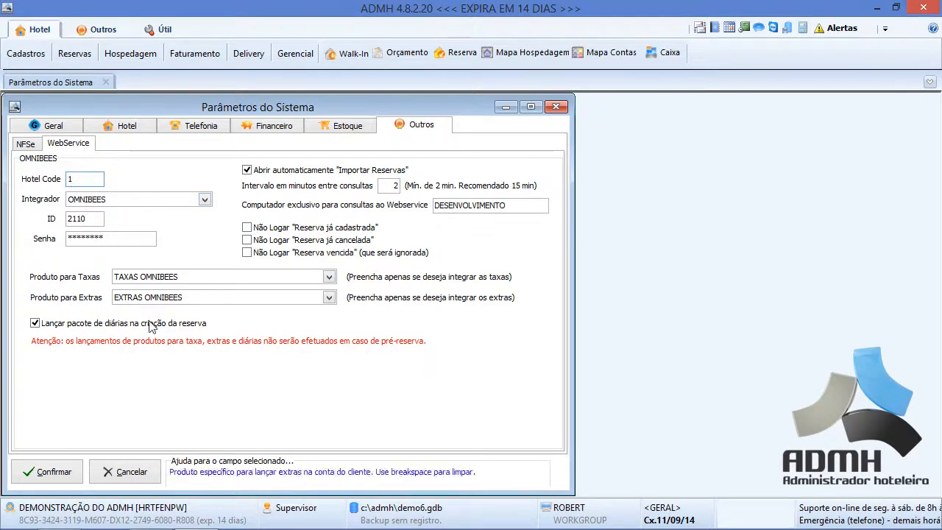
left_click(74, 471)
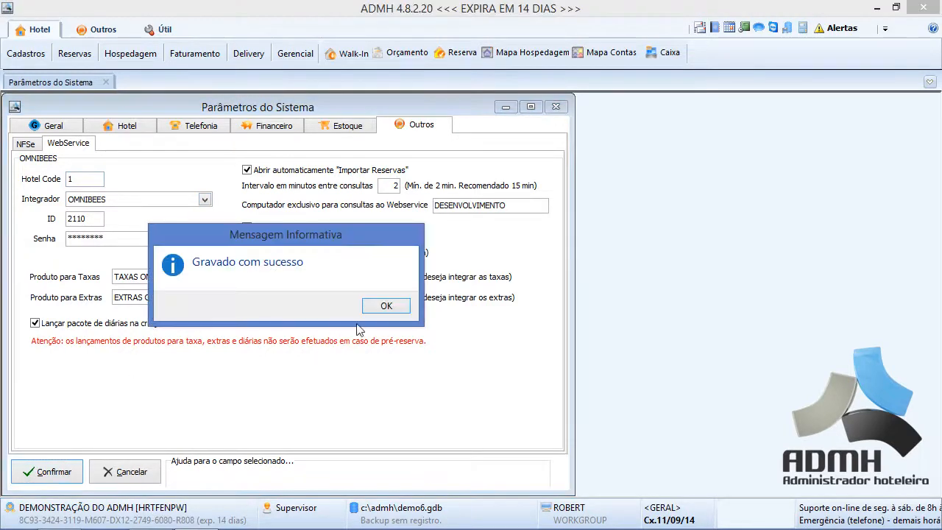
left_click(393, 303)
left_click(556, 107)
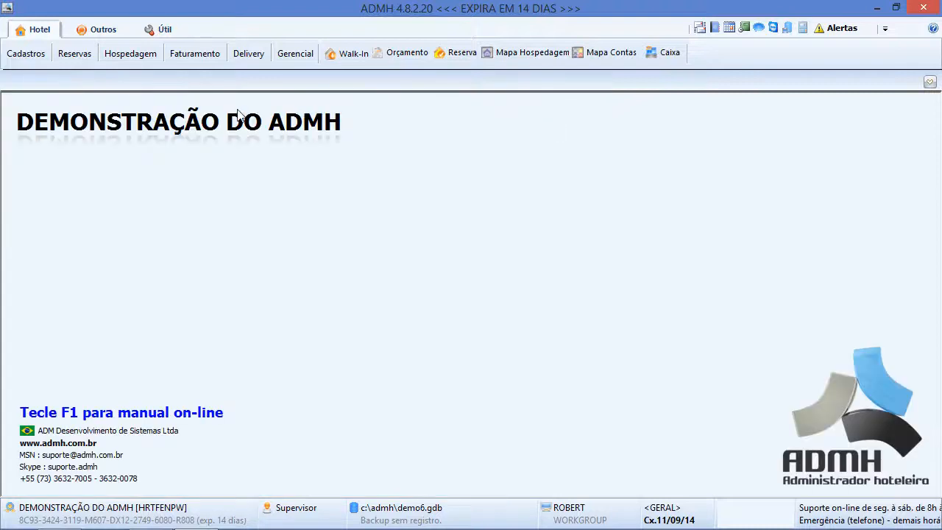
Run the Omnibees Ping test to check the WebService connection and acknowledge its result
left_click(76, 56)
left_click(100, 30)
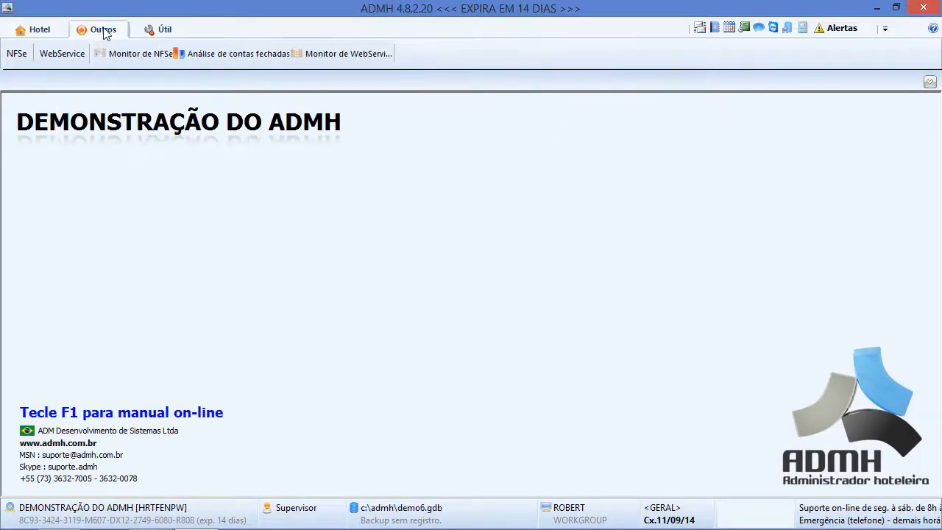
left_click(79, 53)
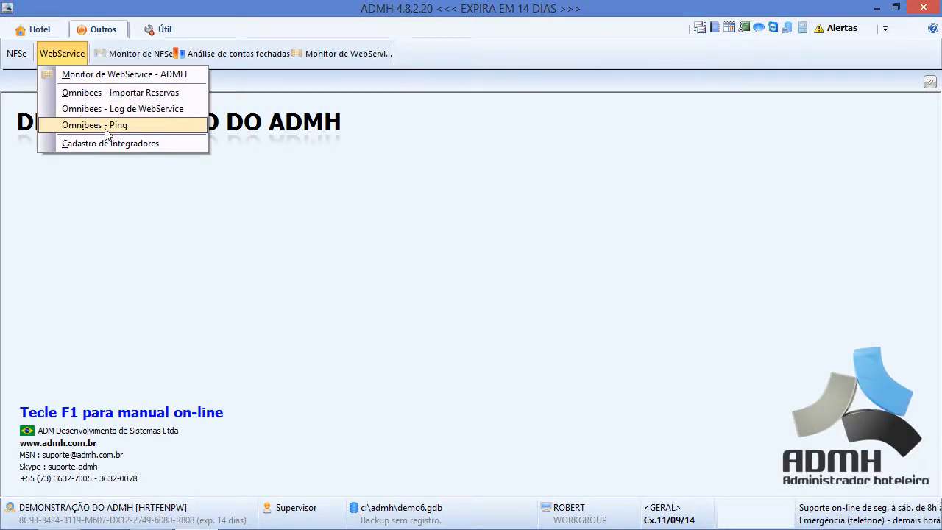
left_click(131, 127)
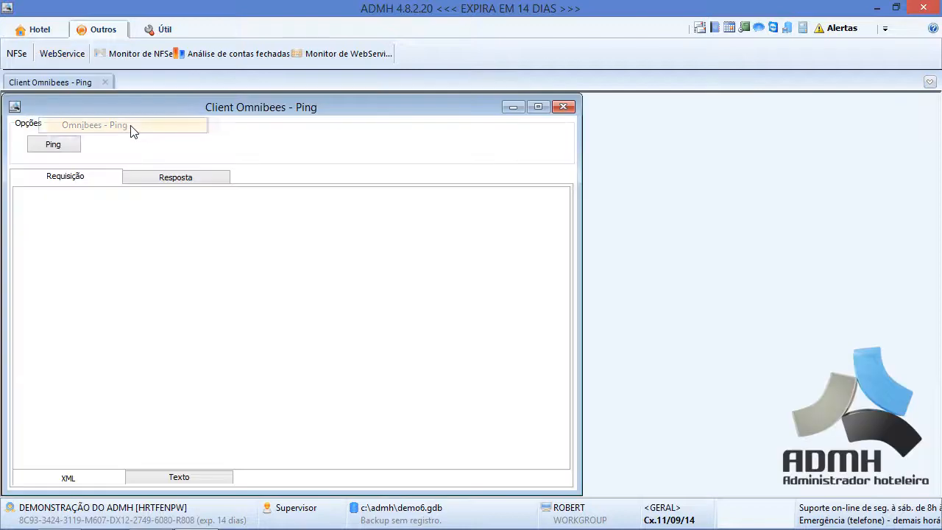
left_click(62, 147)
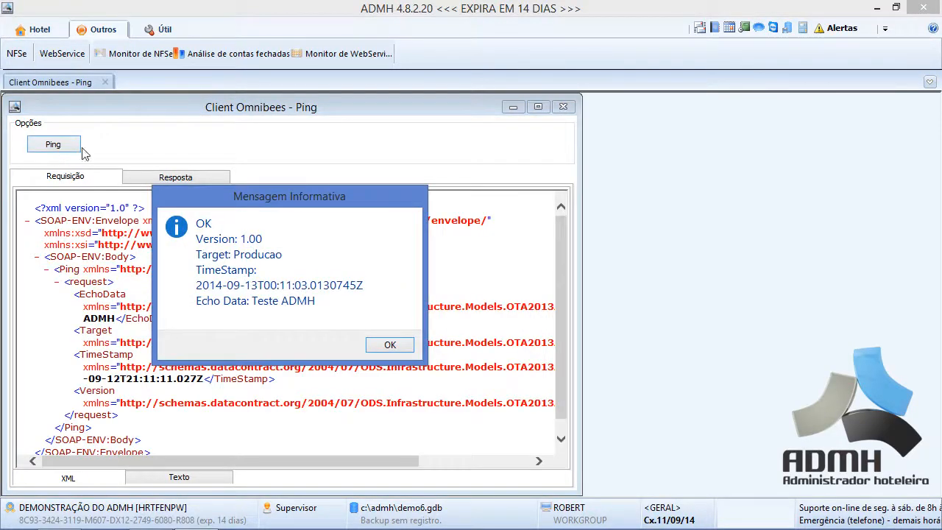
left_click(390, 346)
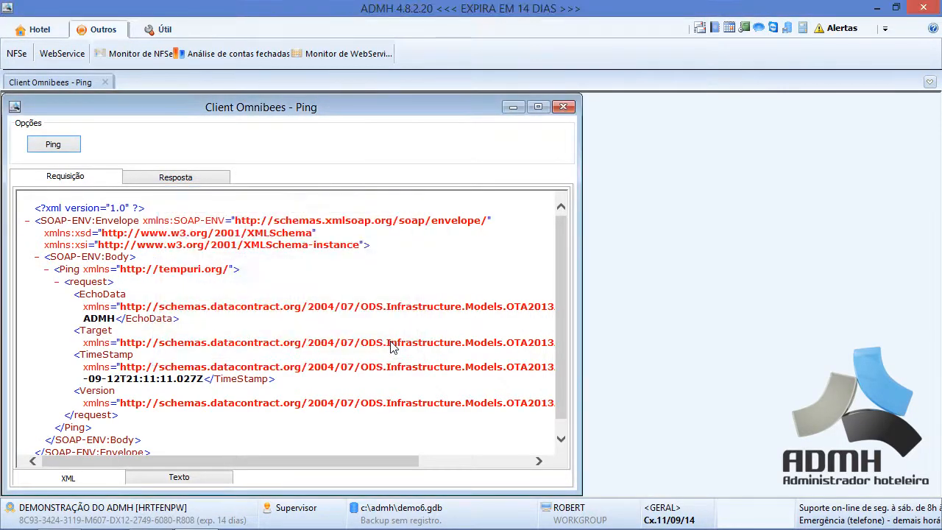
Examine the XML of the Ping request and of its response, and close the Omnibees Ping window
scroll(560, 254, "down", 2)
scroll(560, 254, "up", 2)
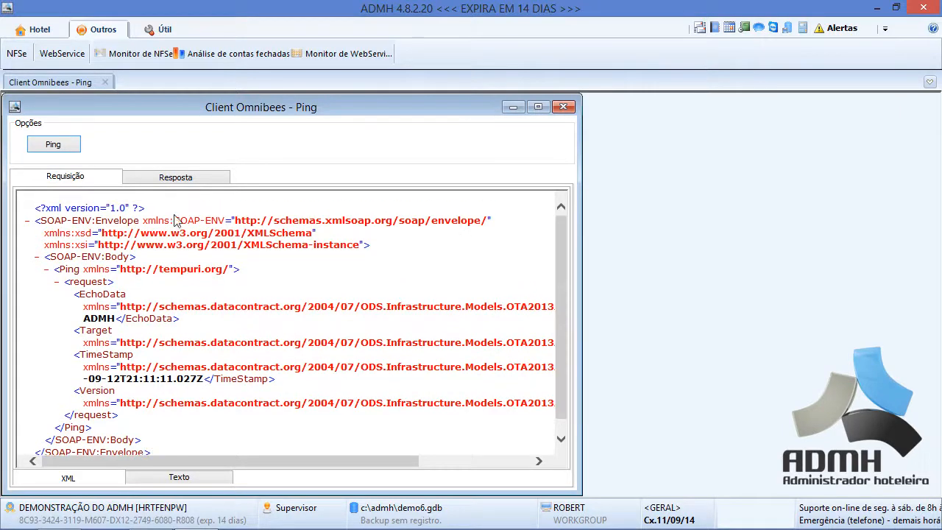
left_click(146, 181)
left_click(94, 182)
scroll(556, 244, "down", 1)
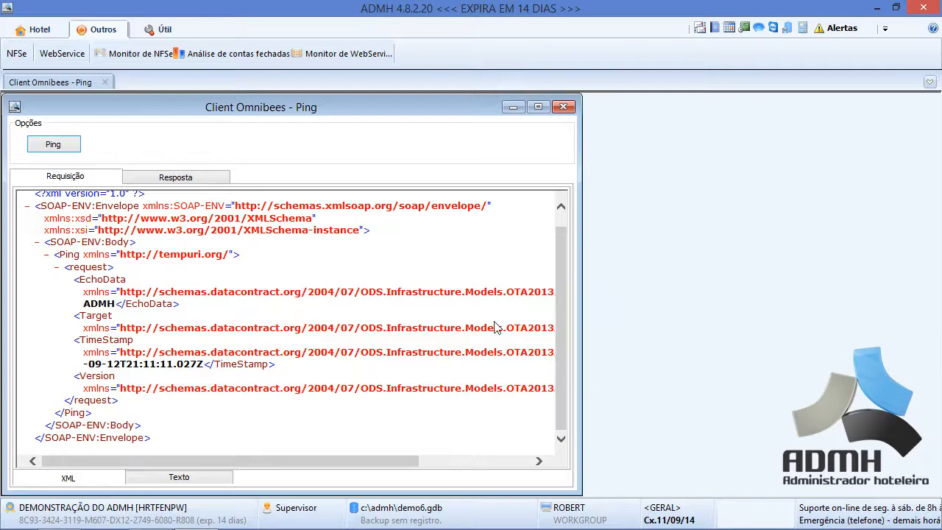
left_click_drag(165, 448, 33, 208)
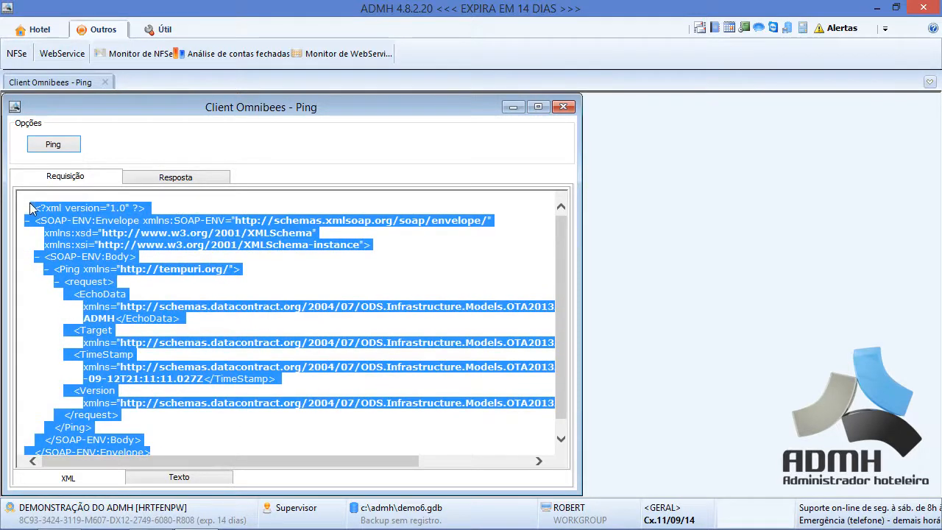
left_click(168, 184)
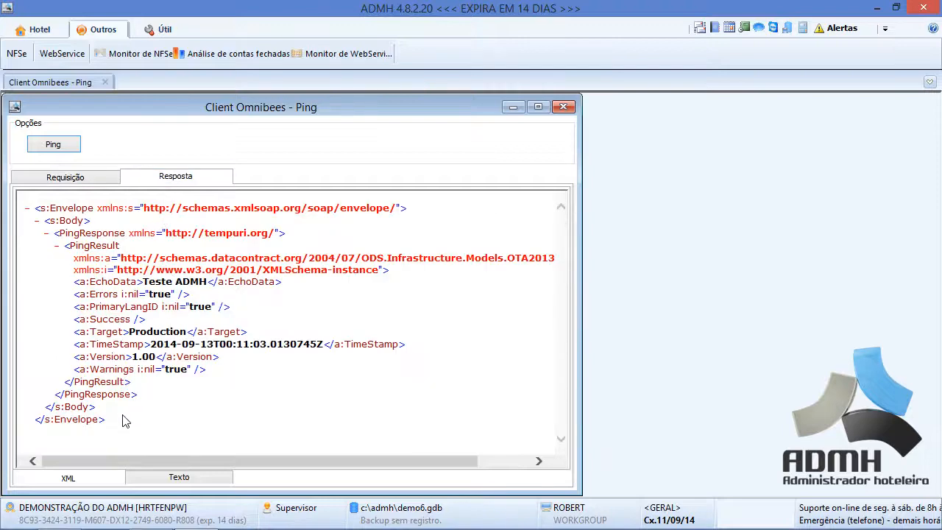
left_click_drag(124, 420, 30, 212)
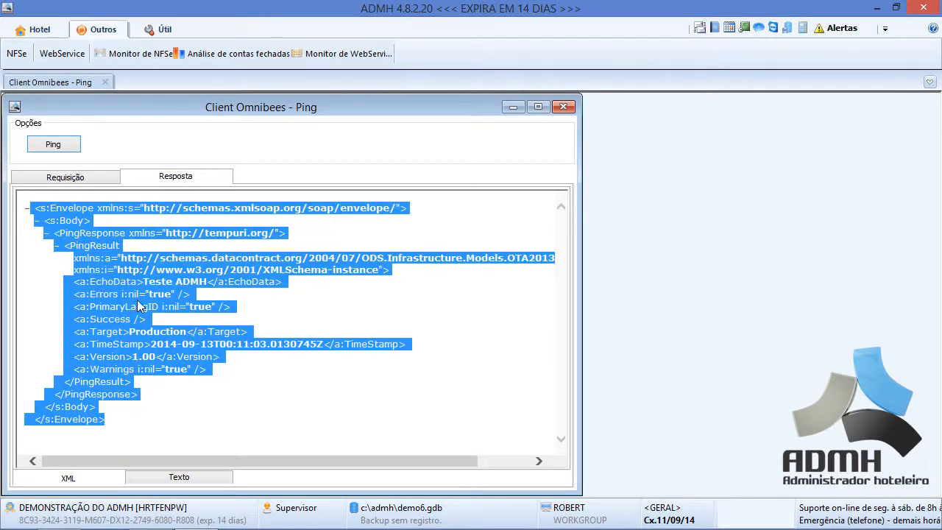
left_click(258, 320)
left_click(78, 182)
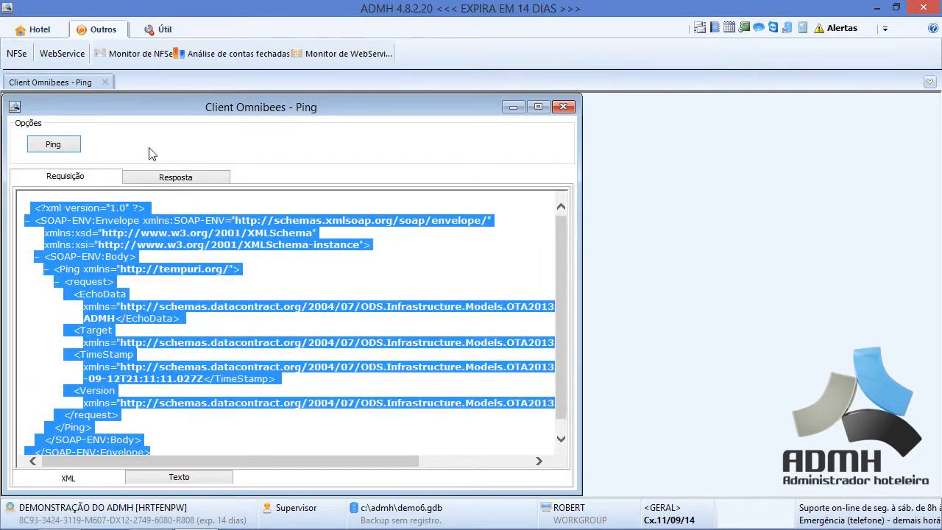
left_click(564, 108)
Open the Omnibees WebService log and the Omnibees Importar Reservas window
left_click(66, 54)
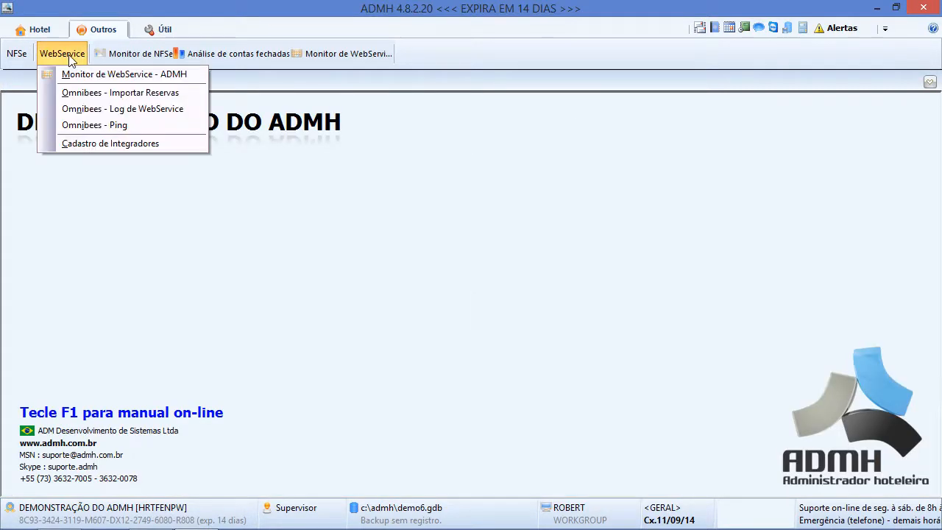
left_click(104, 111)
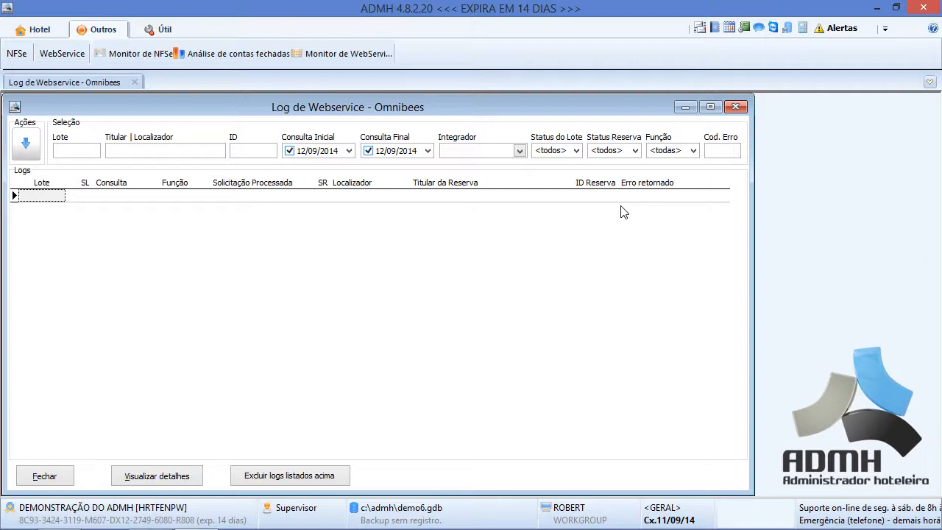
left_click(77, 53)
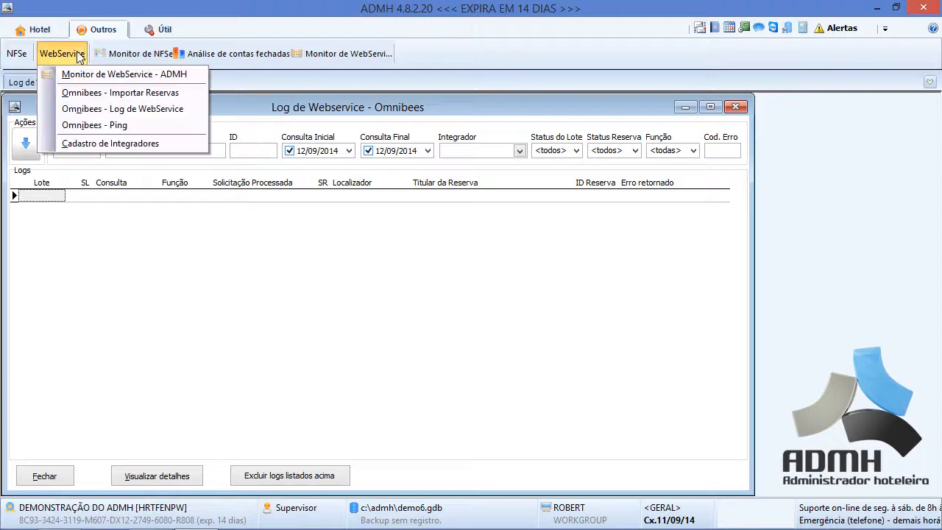
left_click(90, 94)
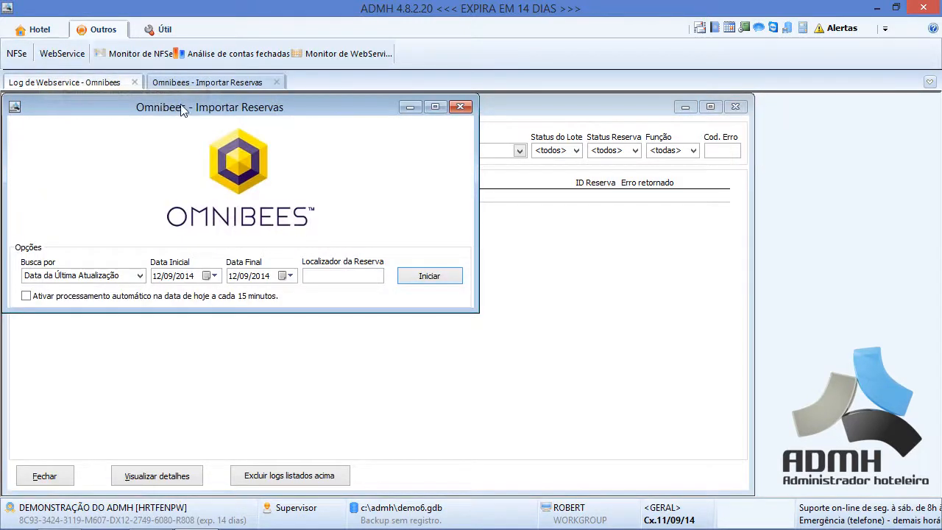
Open the Mapa de Hospedagem, and bring Importar Reservas back to the front, moved clear of the log's filters
left_click(35, 29)
left_click(524, 53)
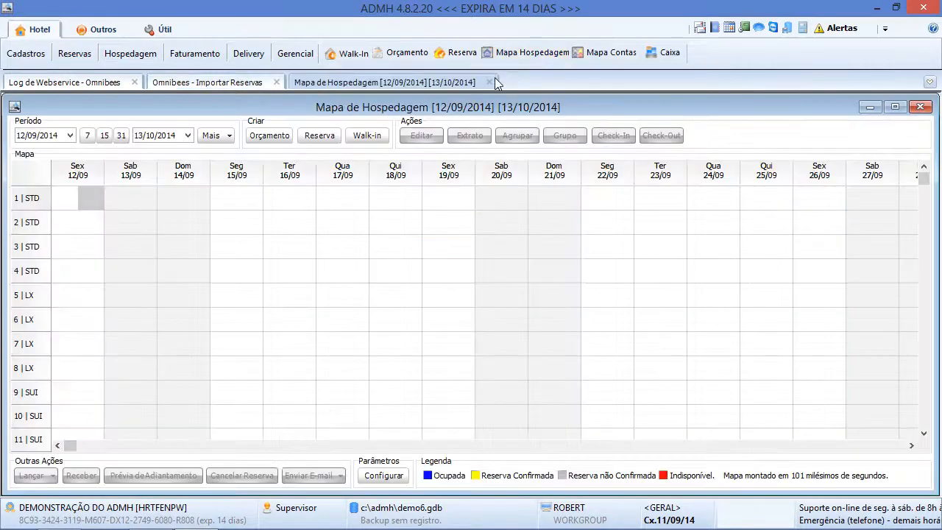
left_click(88, 85)
left_click(210, 85)
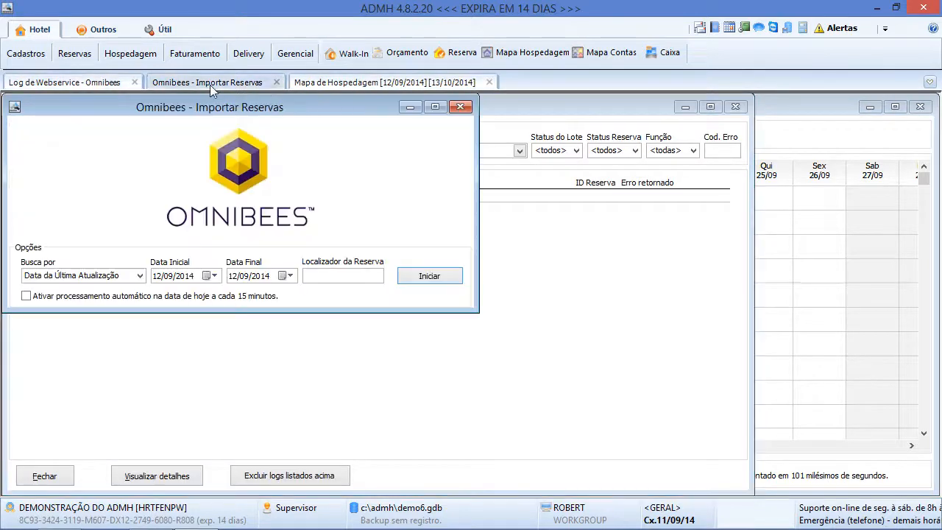
left_click_drag(239, 107, 664, 191)
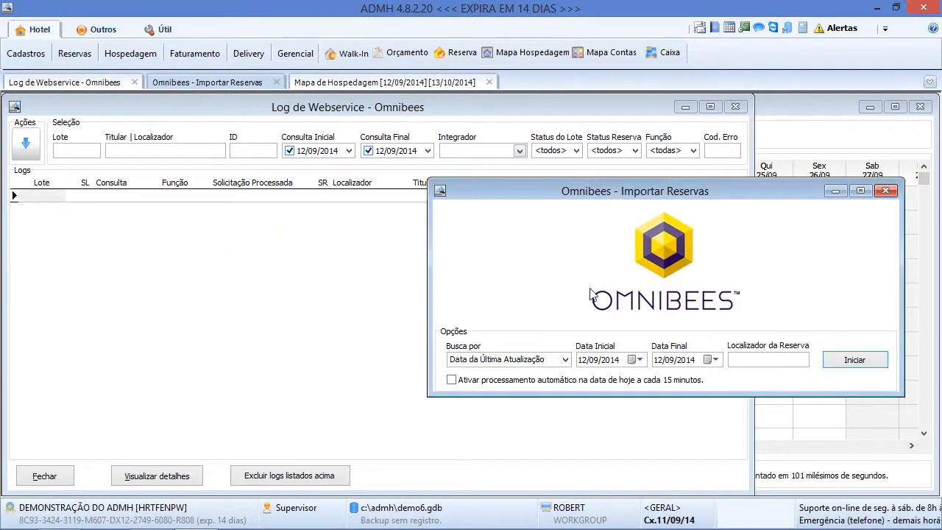
Import the Omnibees reservations by Data da Última Atualização for 12/09/2014, leaving automatic processing off, and acknowledge the import summary
left_click(452, 380)
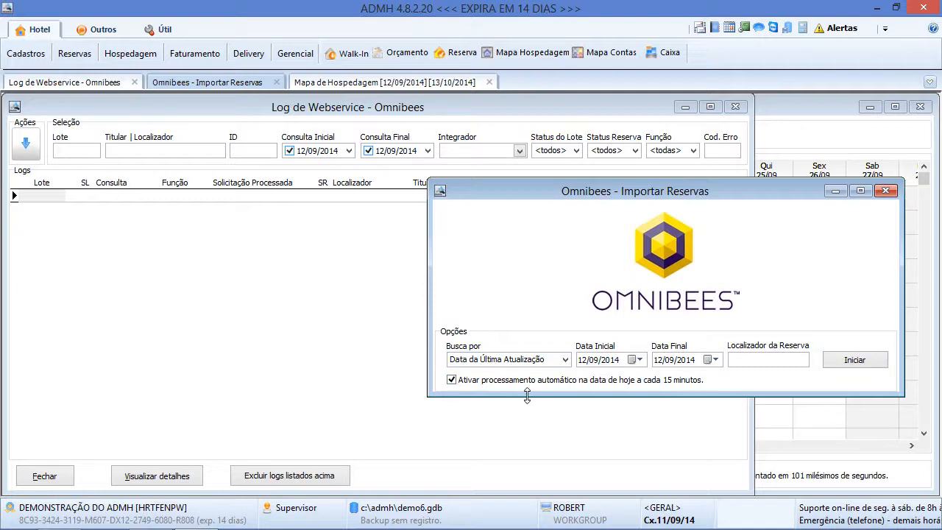
left_click(451, 379)
left_click_drag(674, 193, 685, 144)
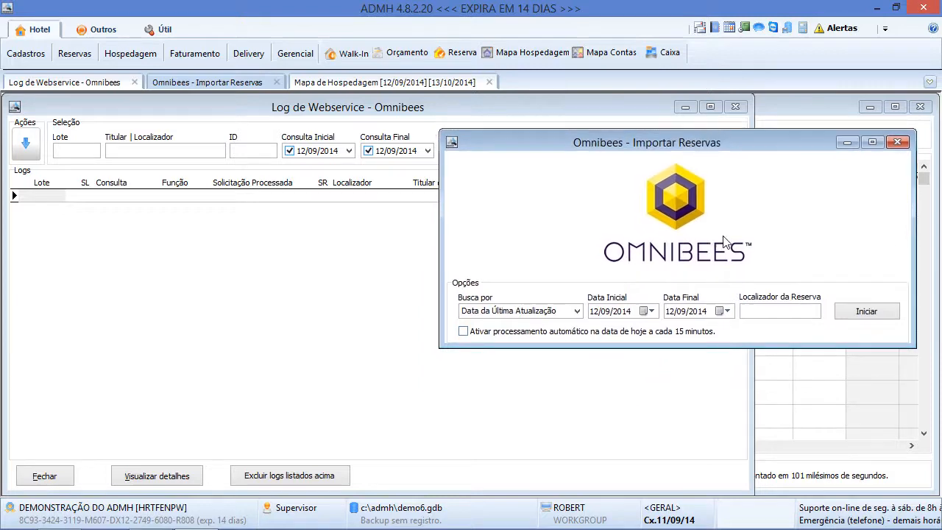
left_click(867, 312)
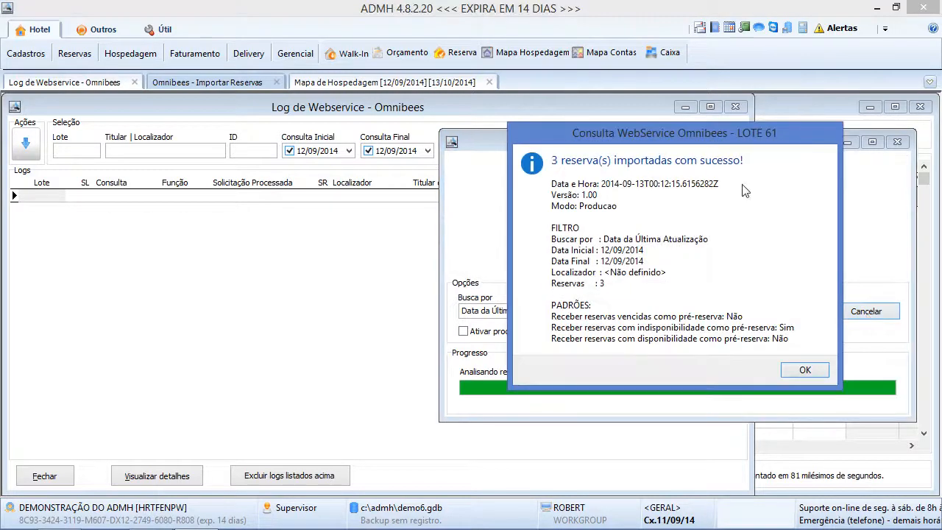
left_click_drag(717, 148, 563, 161)
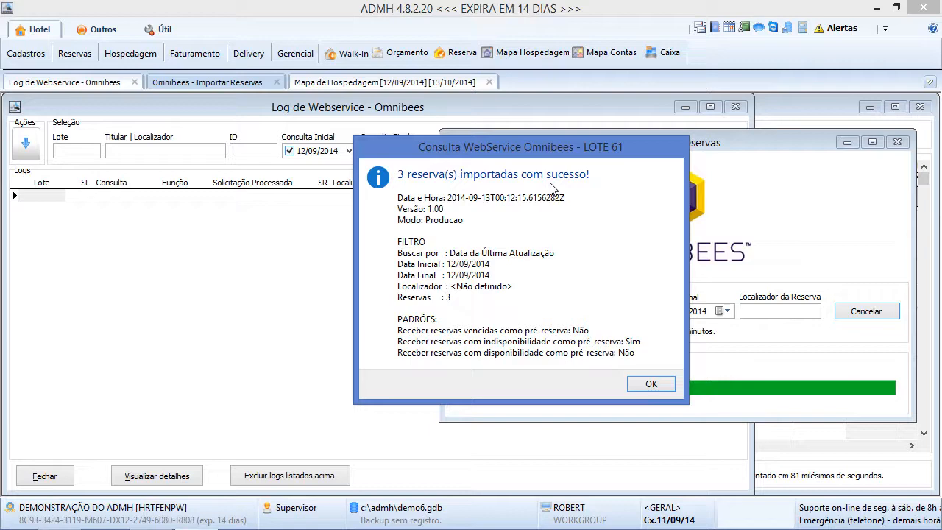
left_click(652, 383)
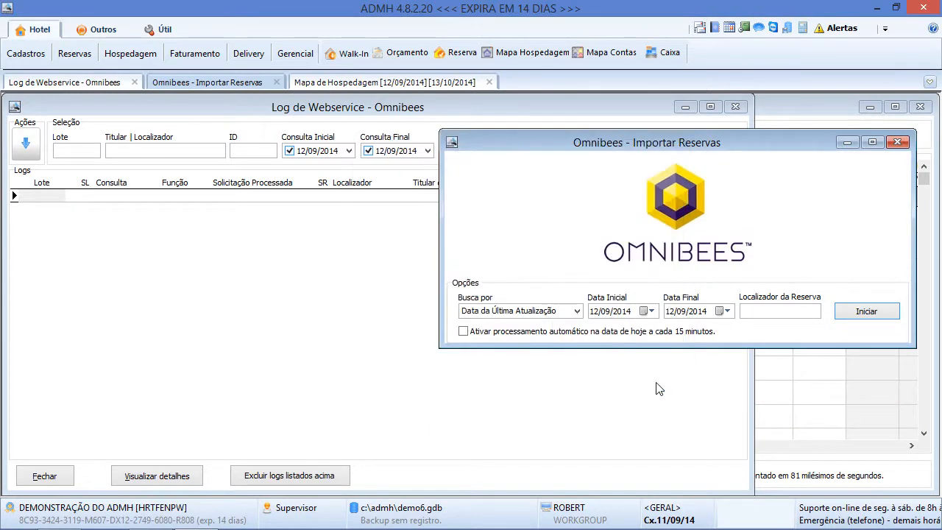
Check the reservations on the Mapa de Hospedagem, review the group of room 1's 13/09–18/09 stay including its Outras Despesas, and close it
left_click(338, 84)
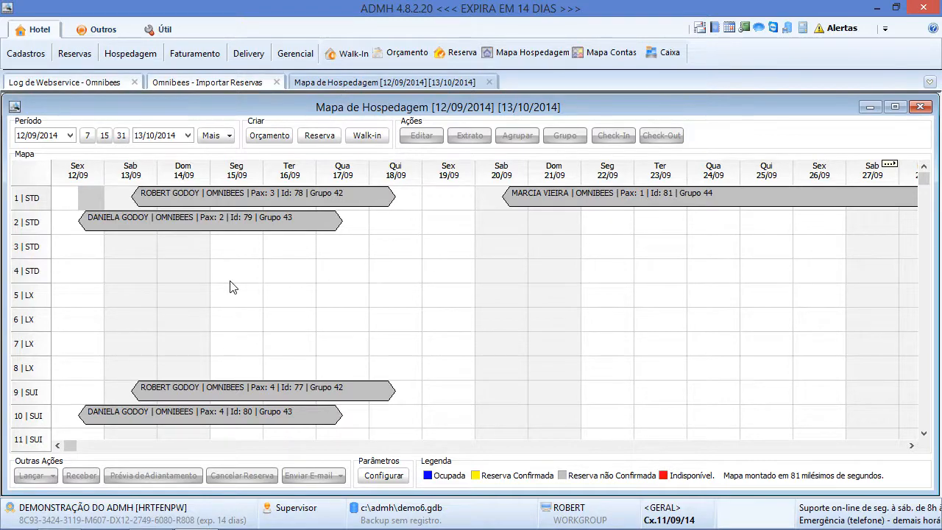
left_click(250, 201)
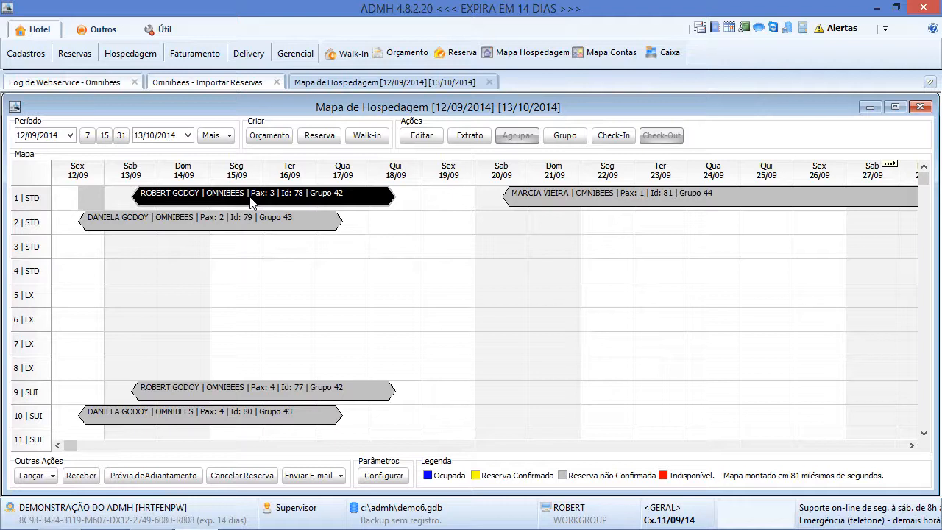
left_click(258, 390)
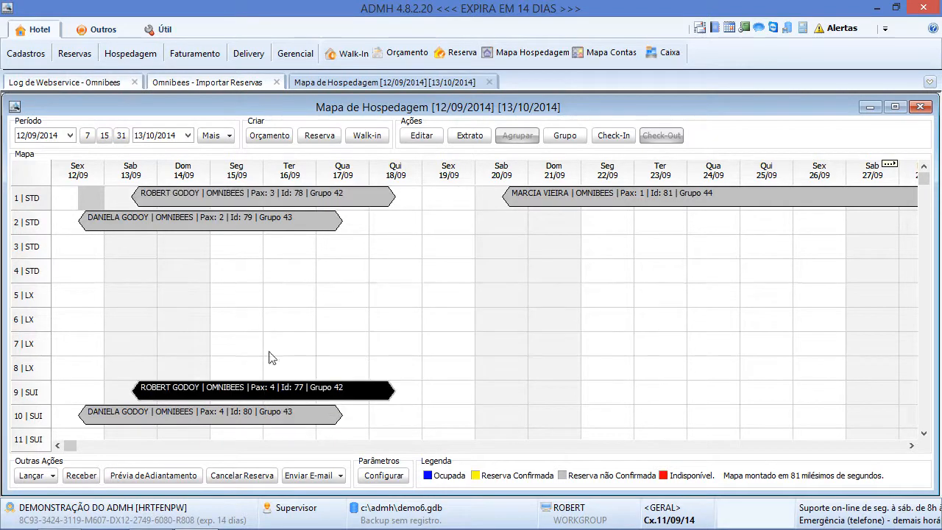
left_click(264, 190)
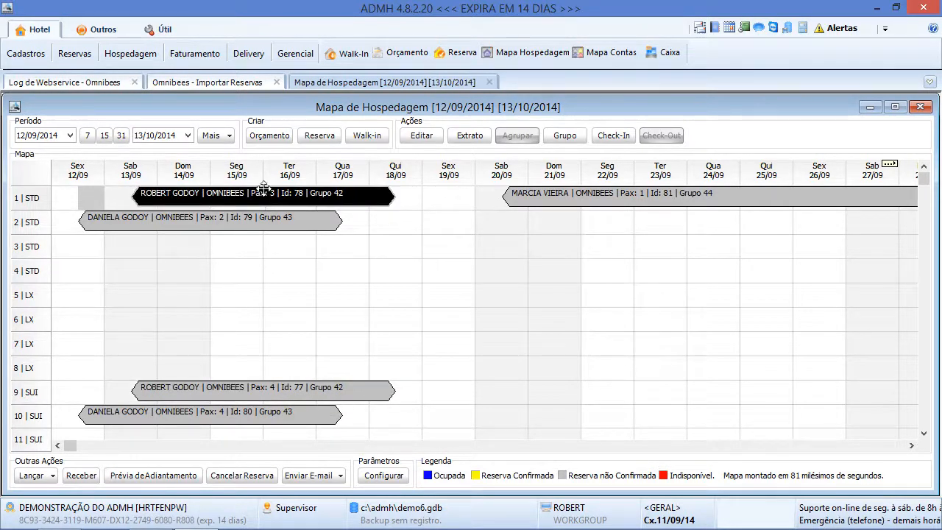
left_click(565, 137)
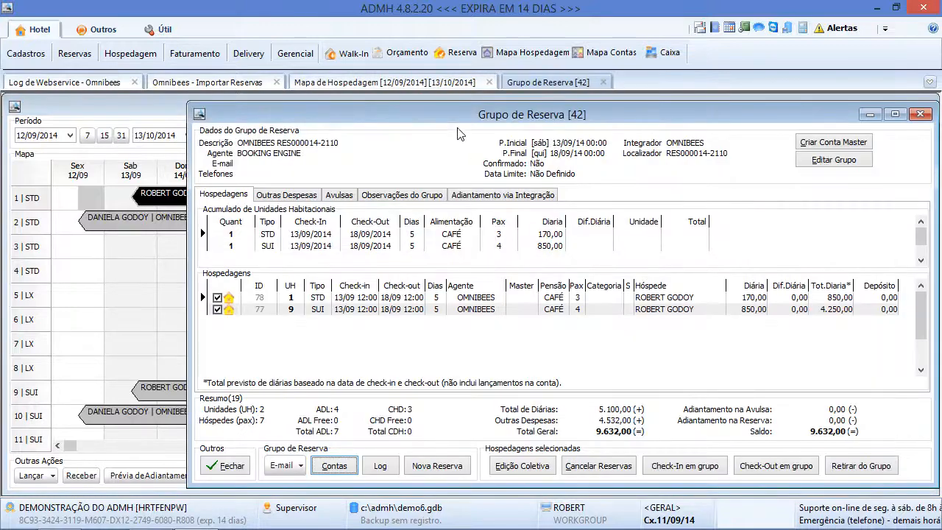
left_click_drag(459, 116, 364, 117)
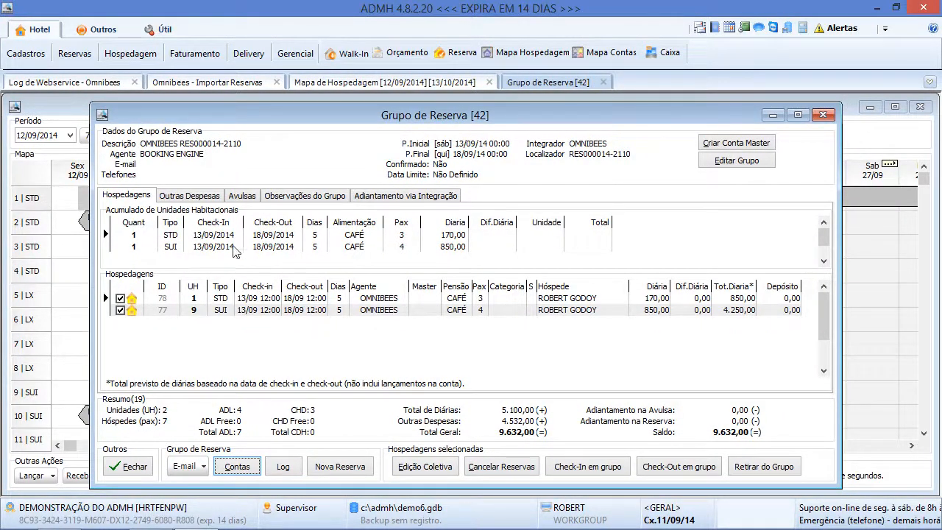
left_click(190, 196)
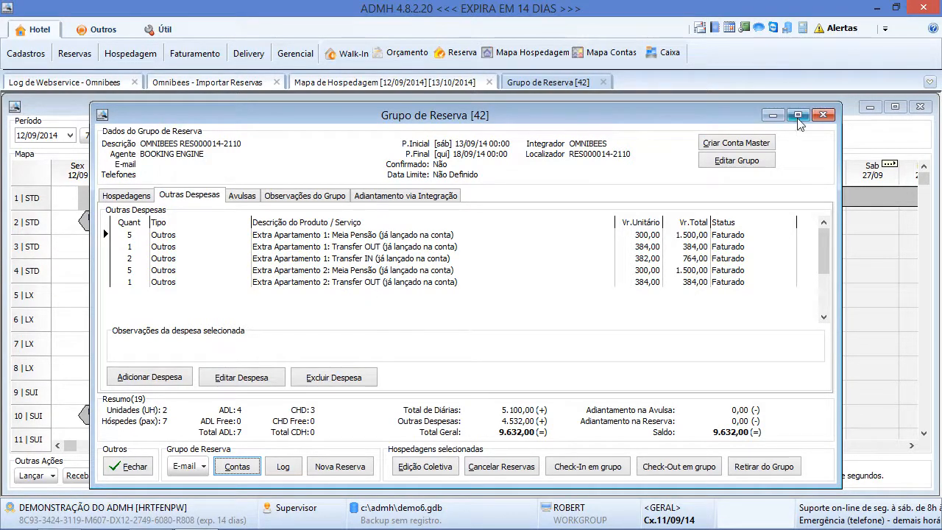
left_click(823, 115)
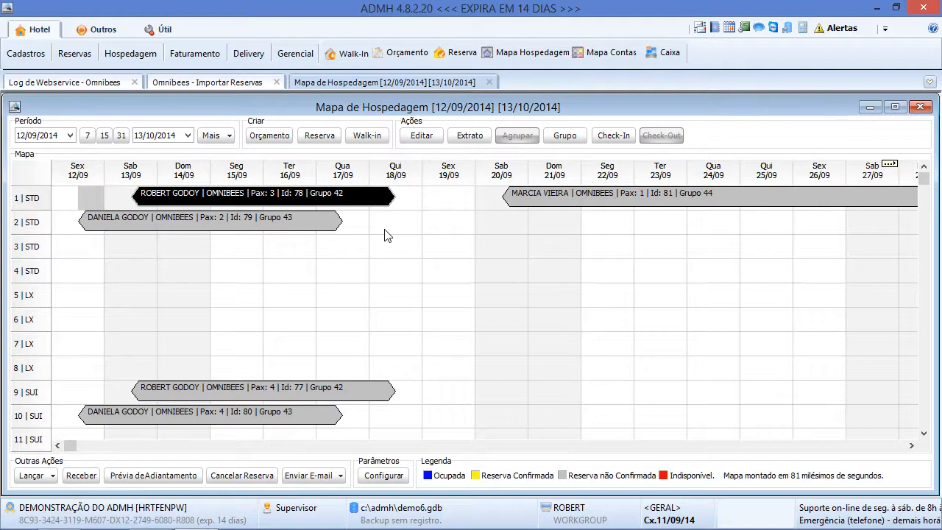
Review the reservation group of room 2's 12/09–17/09 stay, examining its taxes and transfers under Outras Despesas, and close it
left_click(233, 222)
left_click(564, 135)
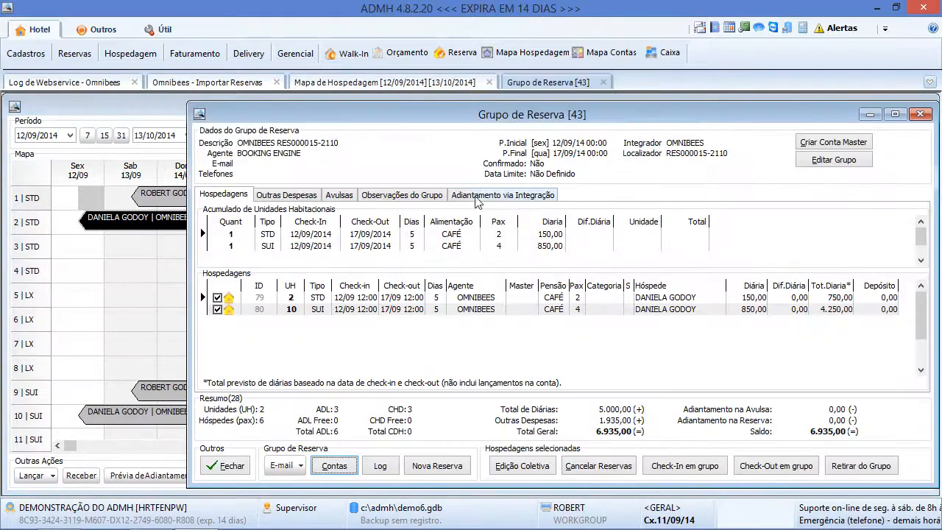
left_click_drag(434, 109, 347, 116)
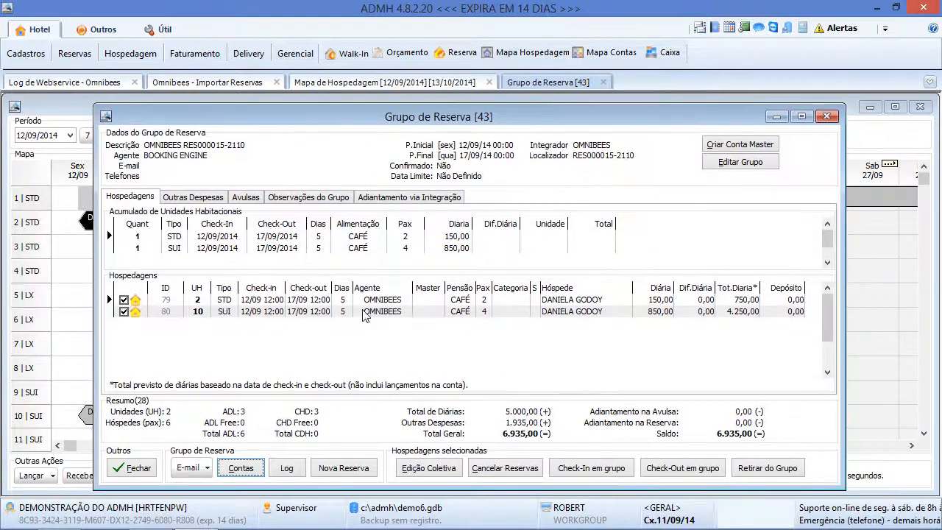
left_click(220, 197)
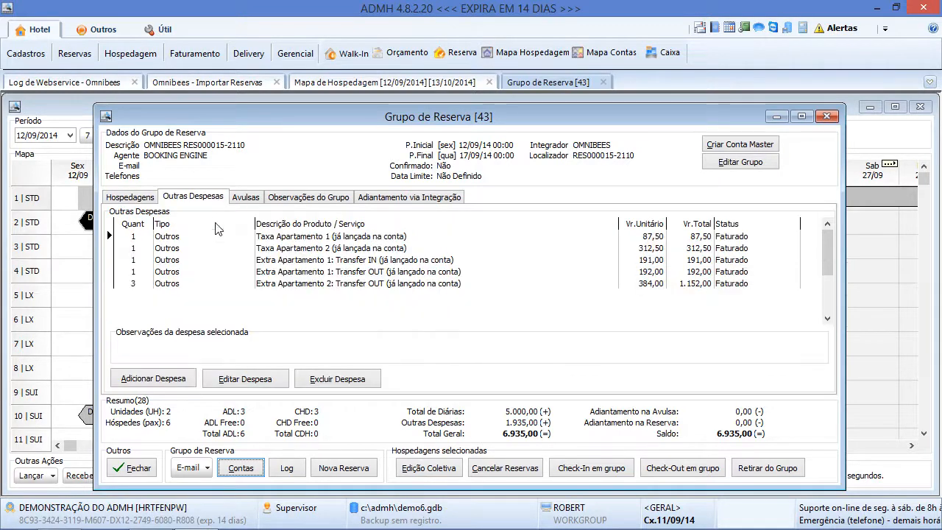
left_click(279, 240)
left_click(360, 261)
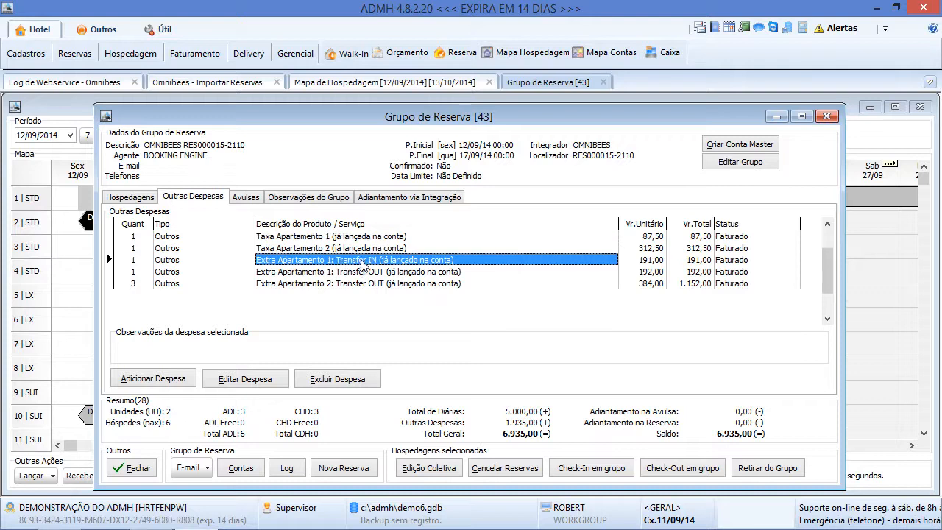
left_click(370, 273)
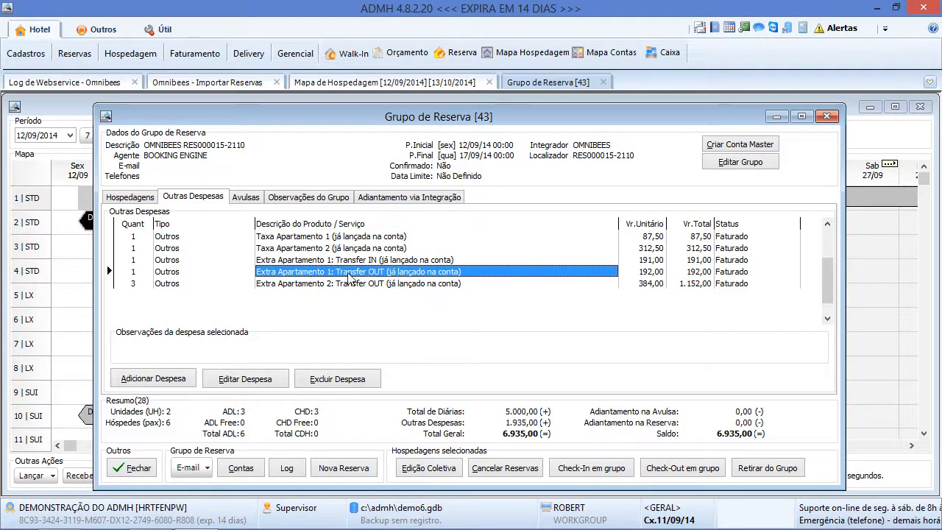
left_click(827, 117)
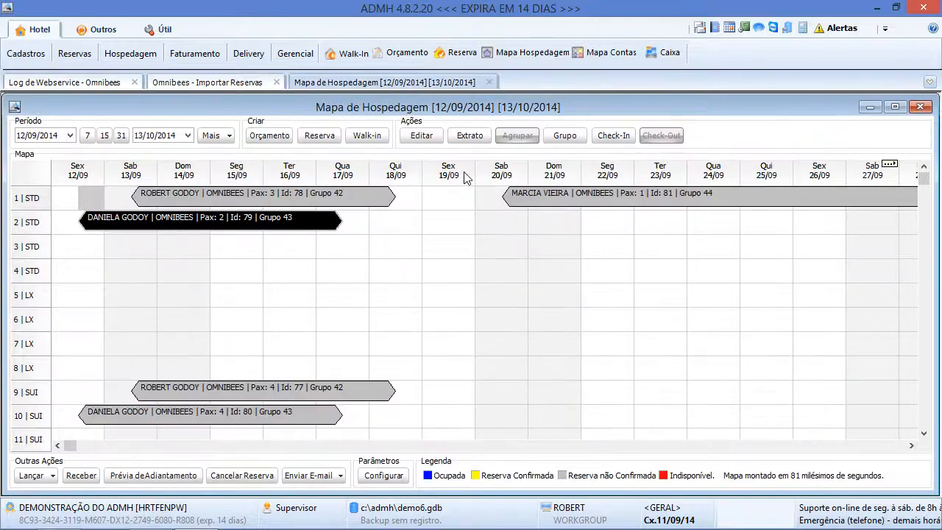
Review the reservation group of room 1's stay starting 20/09, including its Outras Despesas, and close it
left_click(538, 198)
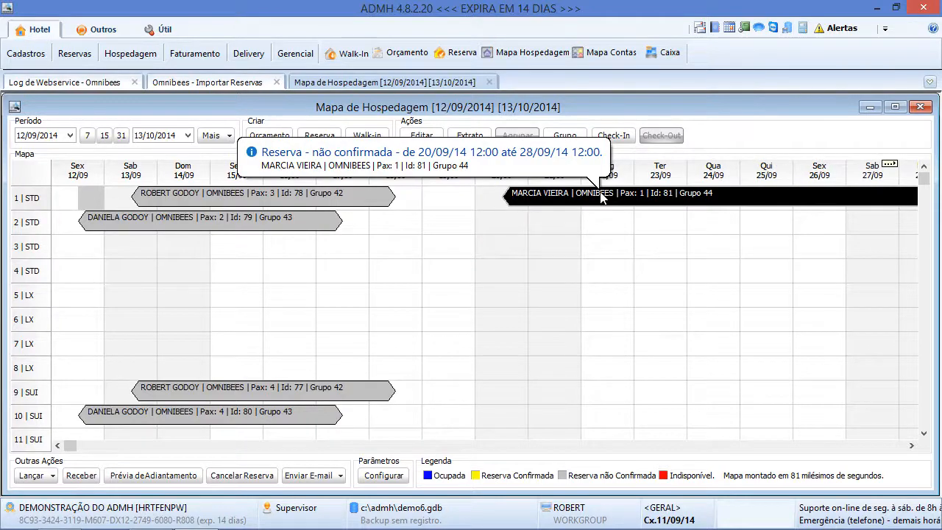
left_click(564, 135)
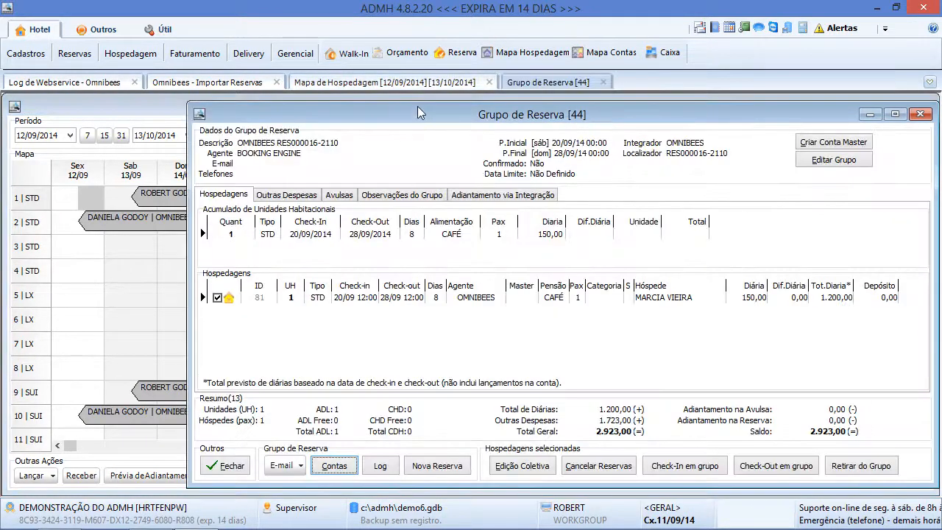
left_click_drag(416, 112, 348, 116)
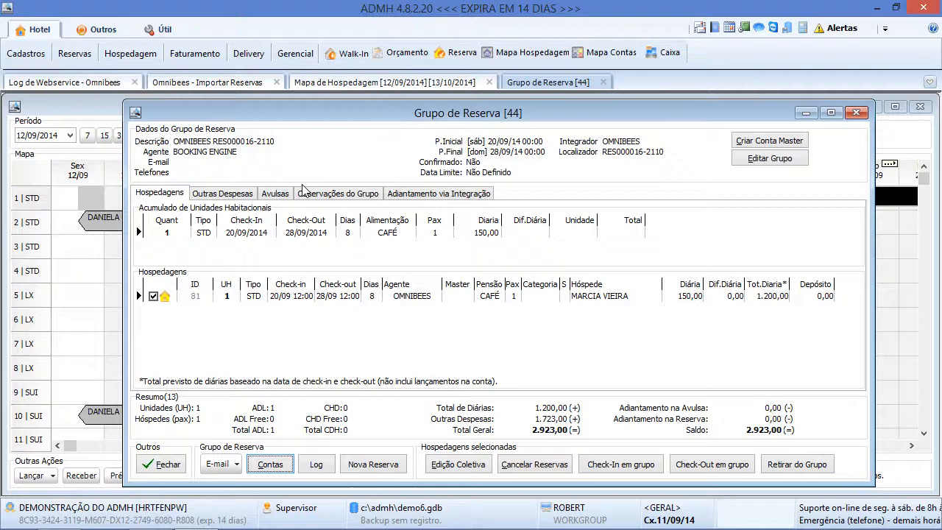
left_click(243, 196)
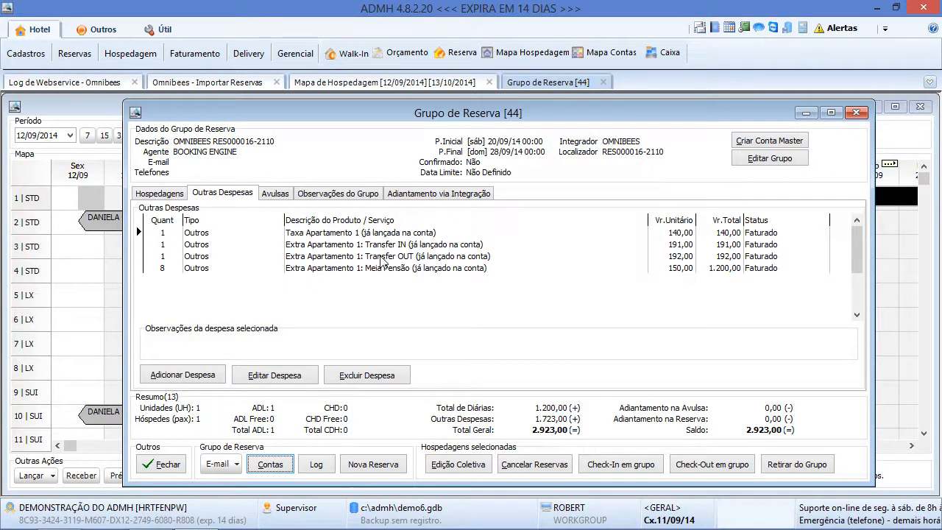
left_click(856, 112)
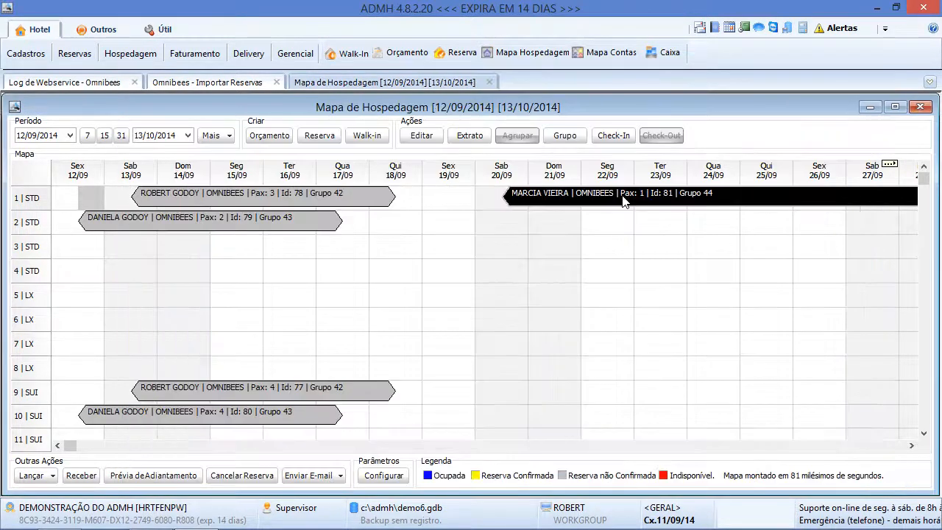
Open the account statement of room 1's stay starting 20/09 and examine its Omnibees extras, taxes and expense total
right_click(544, 205)
left_click(586, 243)
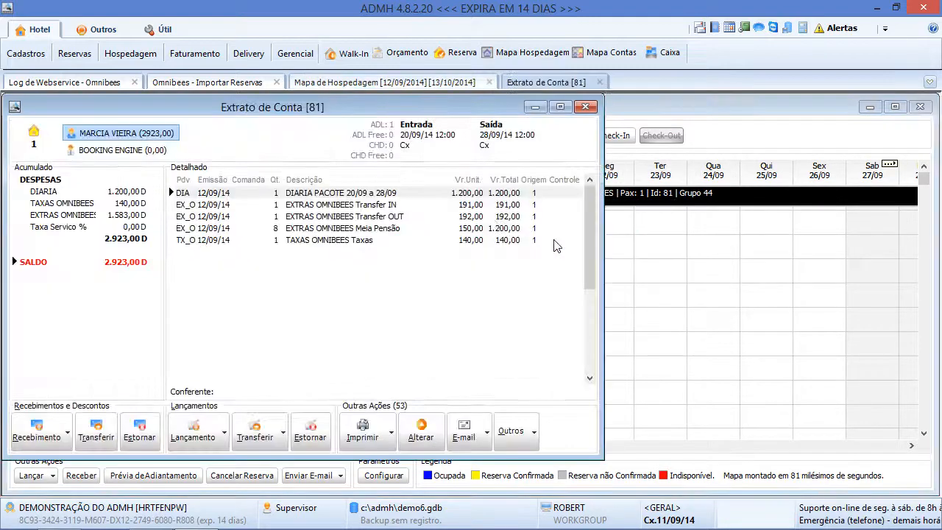
left_click_drag(528, 136, 537, 130)
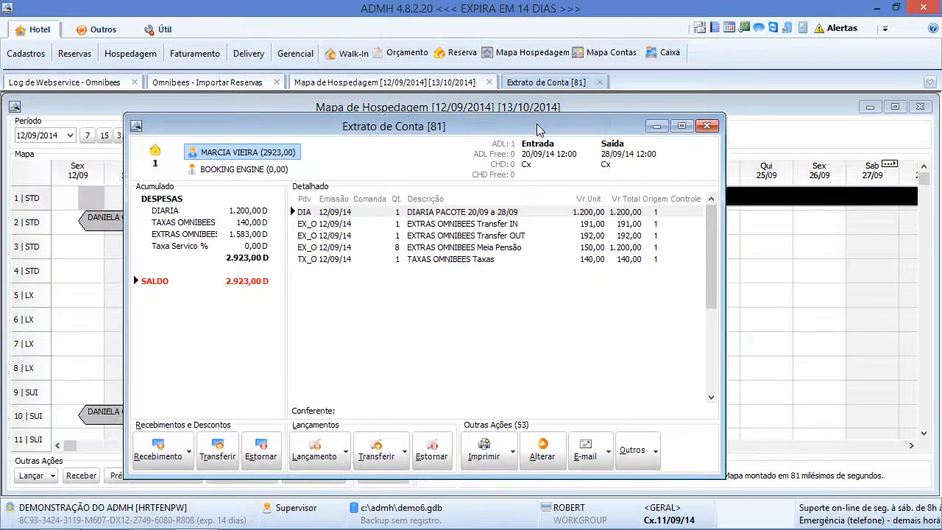
left_click(445, 226)
left_click(445, 236)
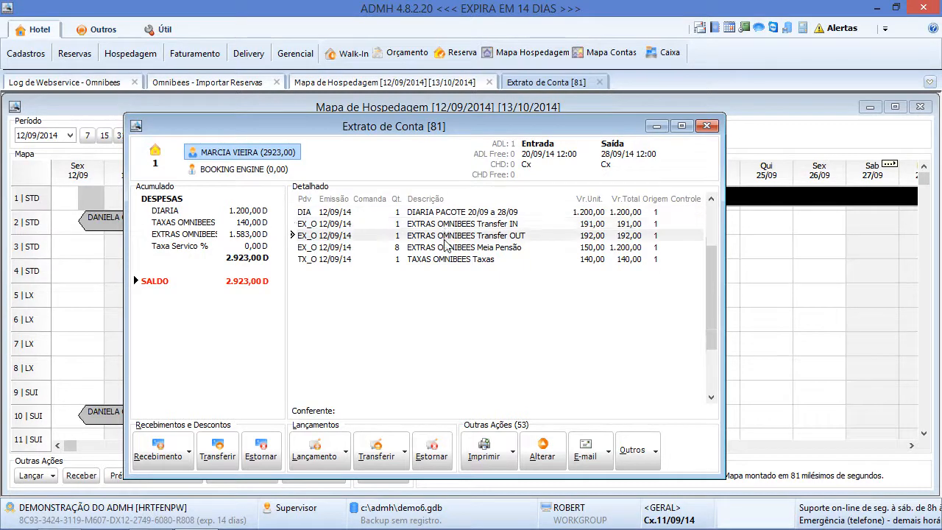
left_click(445, 247)
left_click(445, 259)
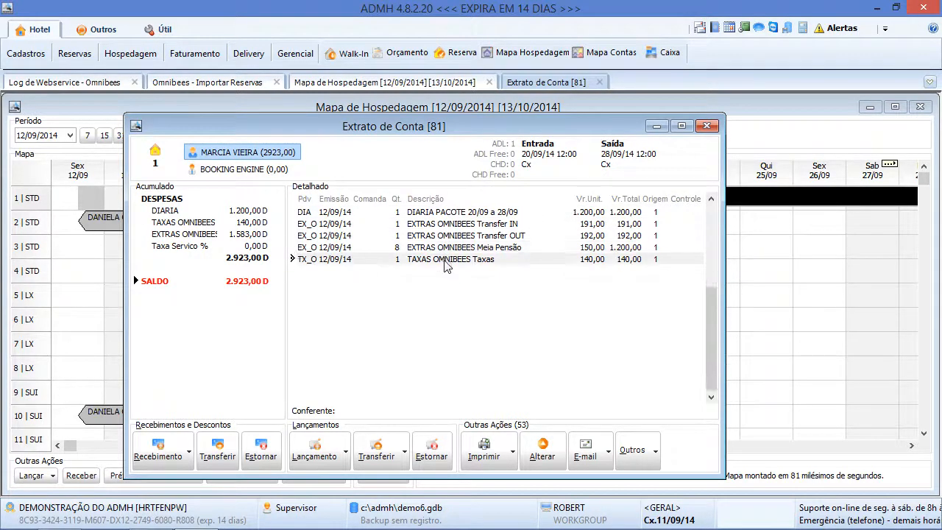
left_click(238, 260)
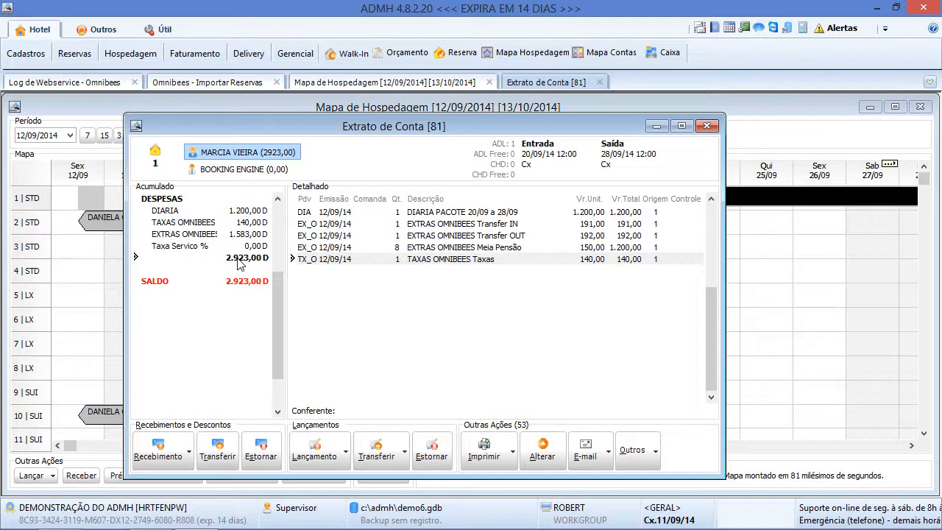
Check the BOOKING ENGINE sub-account in the statement, return to the guest's account, and close the statement
left_click(253, 174)
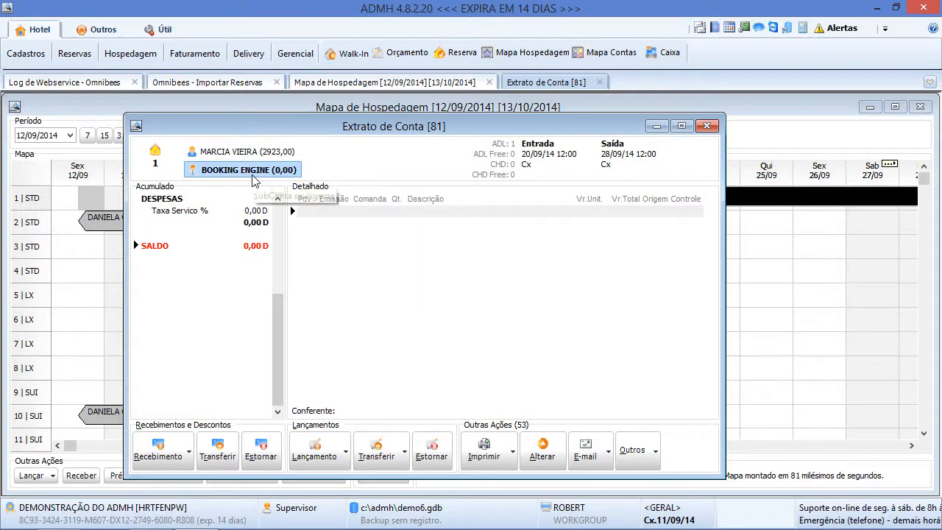
left_click(254, 154)
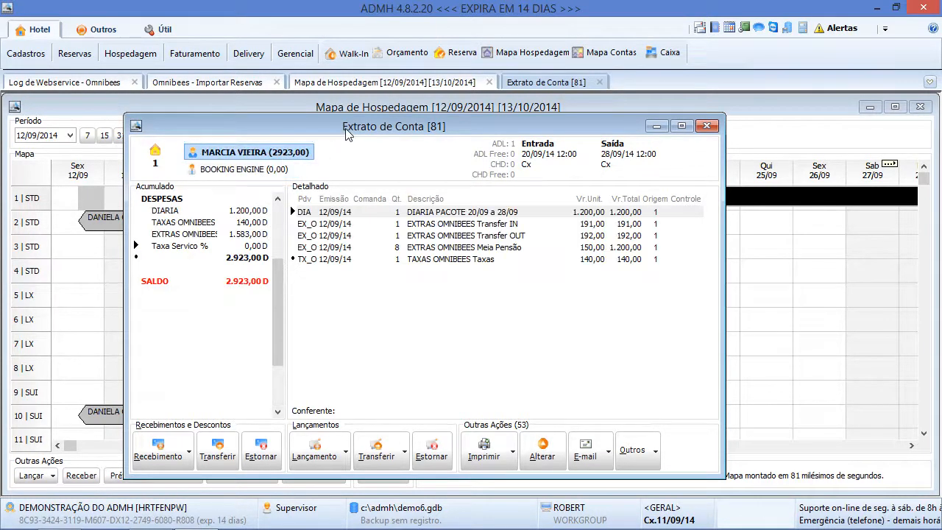
left_click_drag(345, 132, 332, 120)
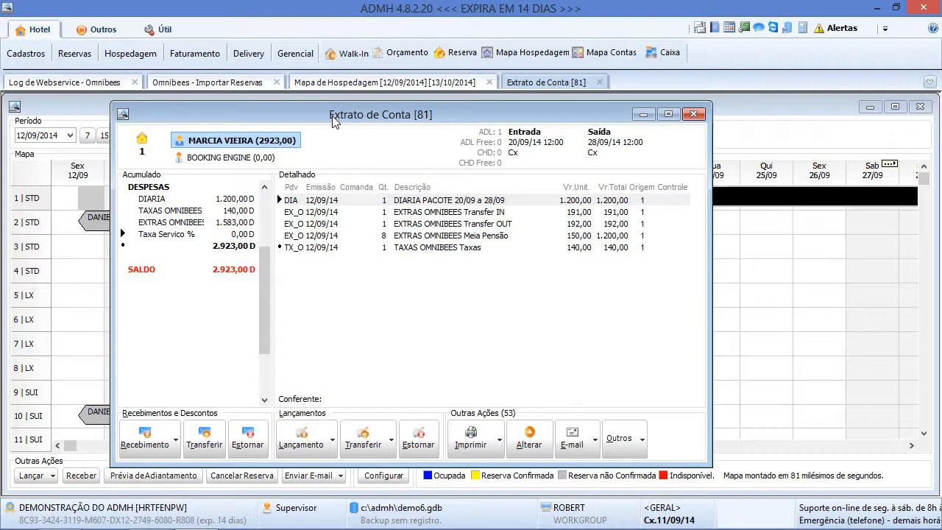
left_click(694, 115)
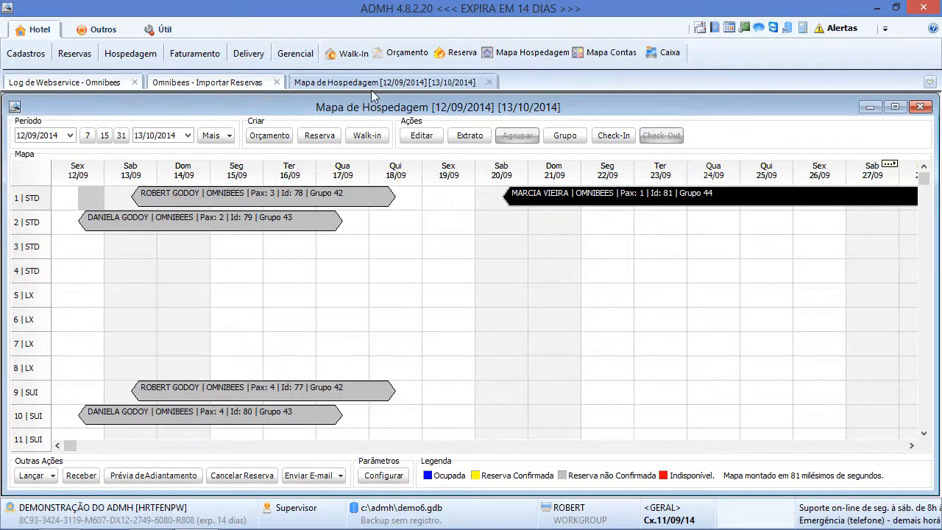
Close the Omnibees Importar Reservas window and select room 2's 12/09–17/09 reservation on the accommodation map
left_click(207, 83)
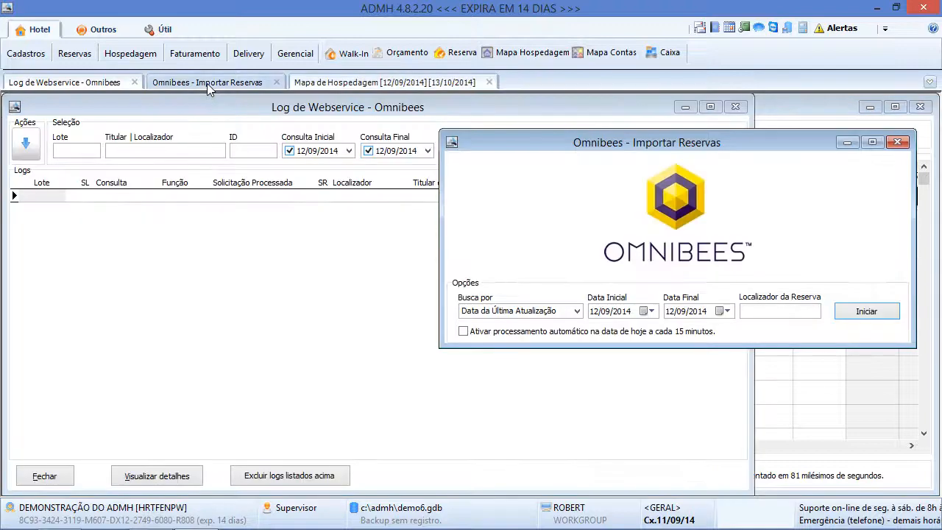
left_click(897, 143)
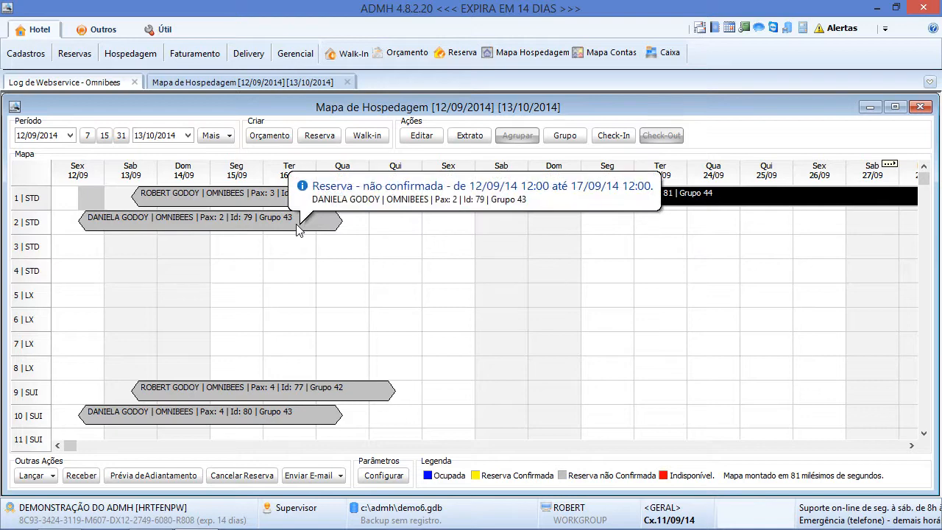
left_click(297, 226)
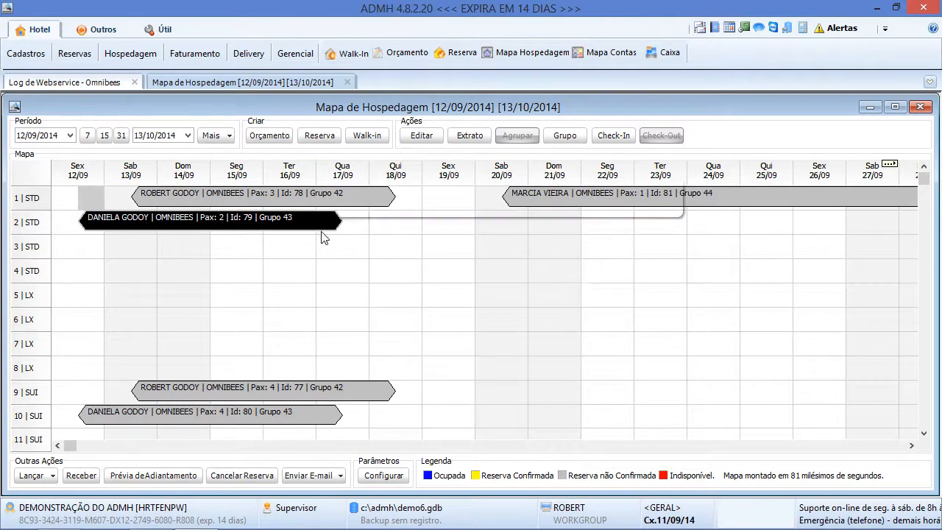
Open the Central de Notificações de Reservas, move its window toward the middle, and view the reservations with data limite vencida
left_click(86, 57)
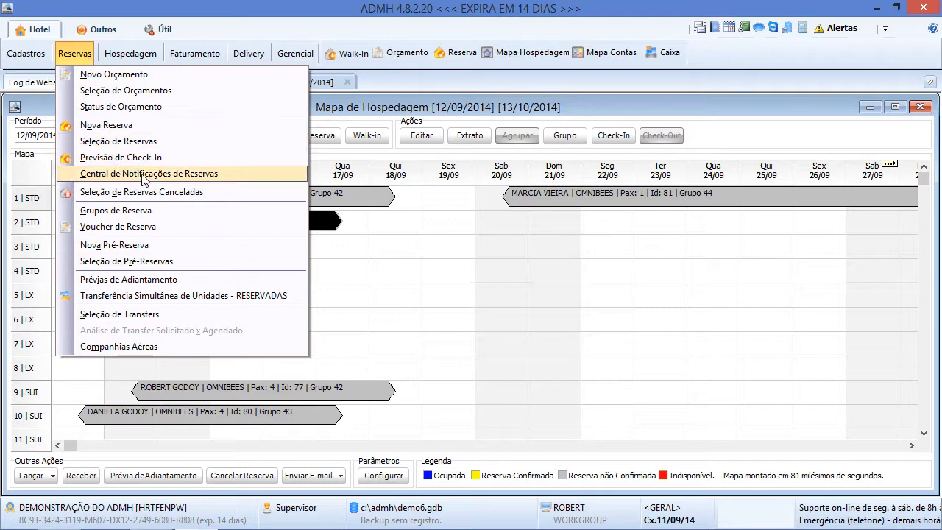
left_click(182, 180)
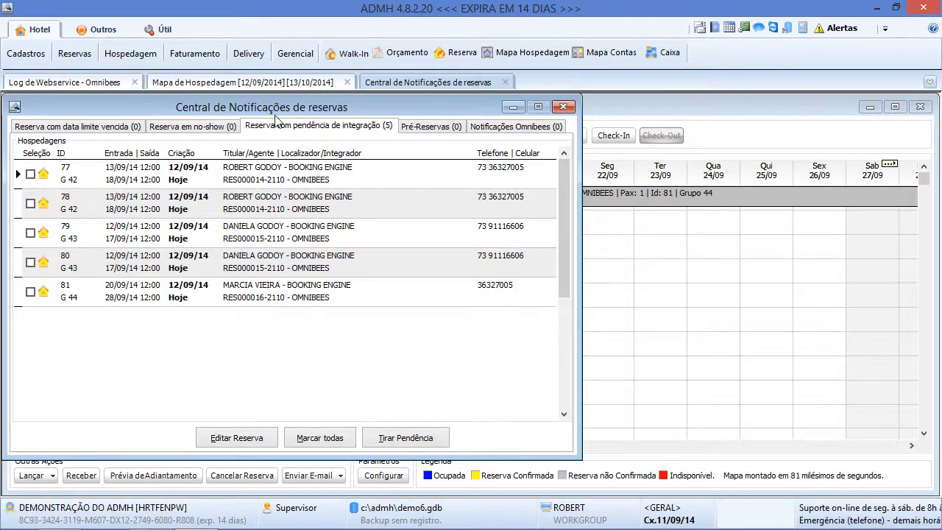
left_click_drag(286, 105, 402, 121)
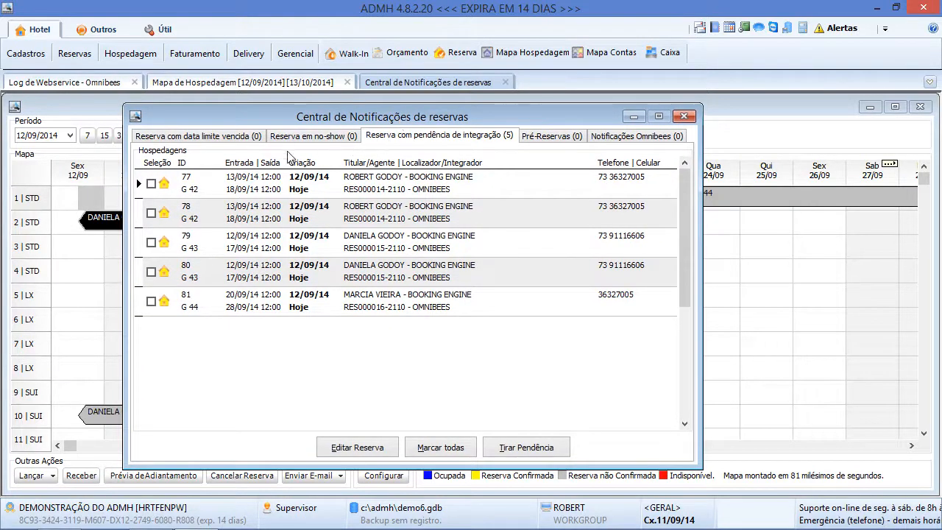
left_click(235, 140)
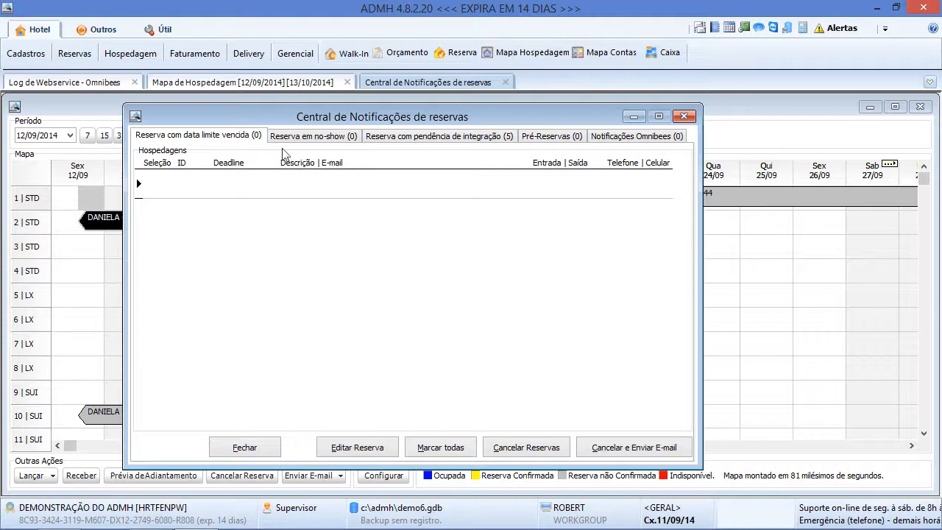
View the reservations with pendência de integração, and check the Pendência option in room 1's reservation starting 20/09
left_click(447, 140)
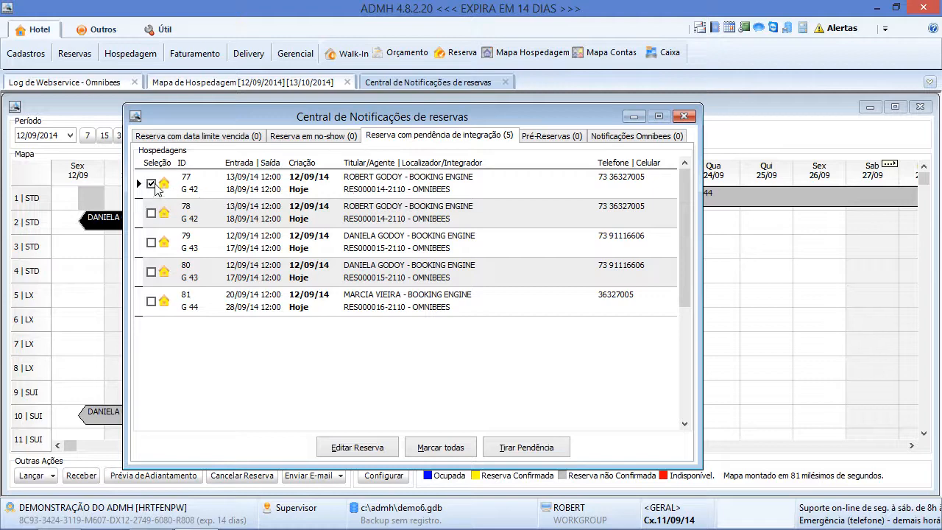
left_click(152, 184)
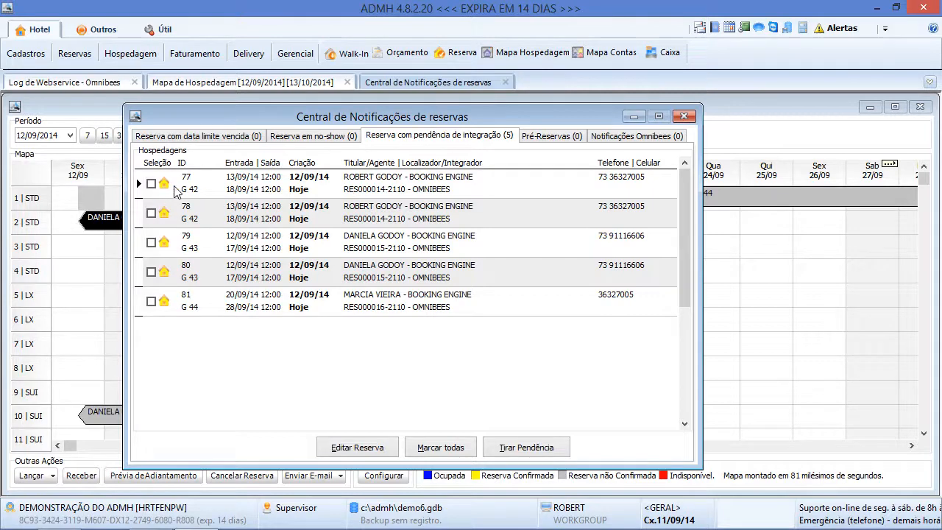
left_click(727, 205)
right_click(727, 201)
left_click(753, 227)
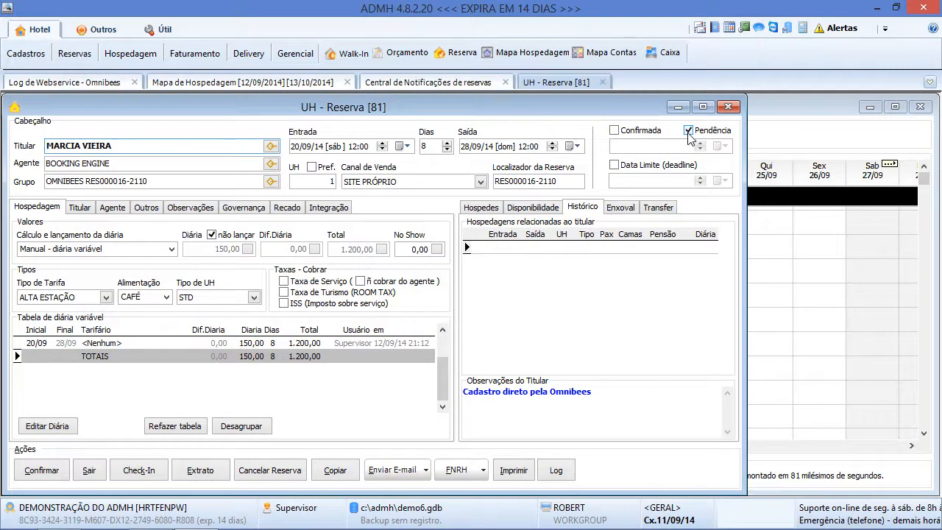
left_click(728, 107)
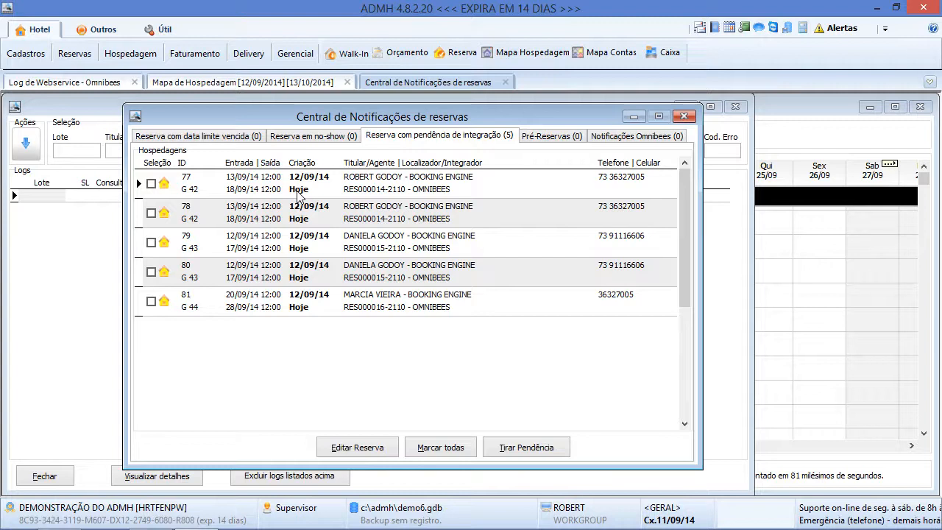
Remove the integration pendência from all five listed reservations (IDs 77 to 81) and close the Central de Notificações
left_click(151, 183)
left_click(151, 213)
left_click(150, 243)
left_click(151, 272)
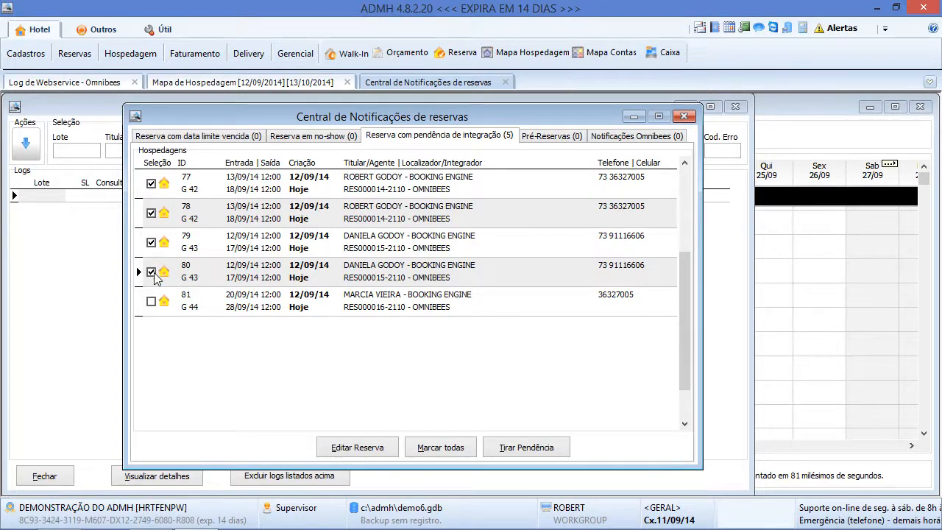
left_click(151, 301)
left_click_drag(273, 123, 257, 125)
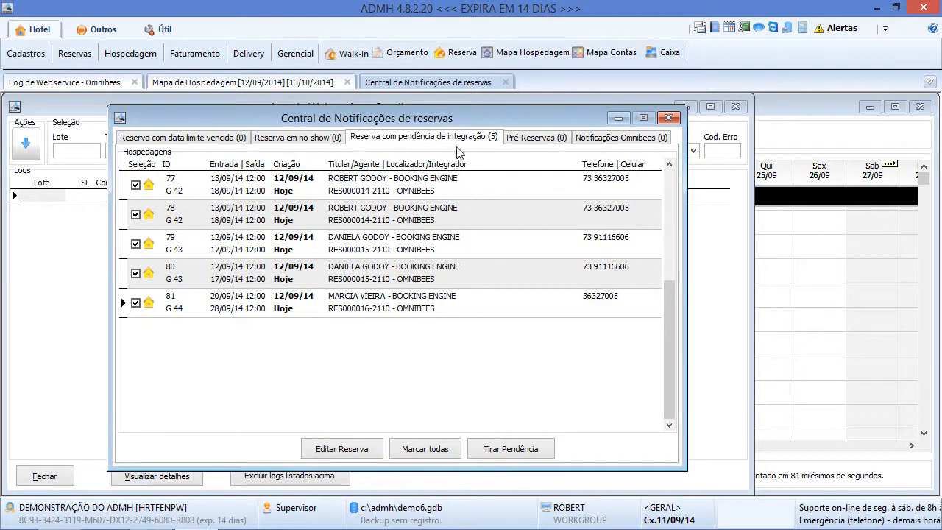
left_click(499, 449)
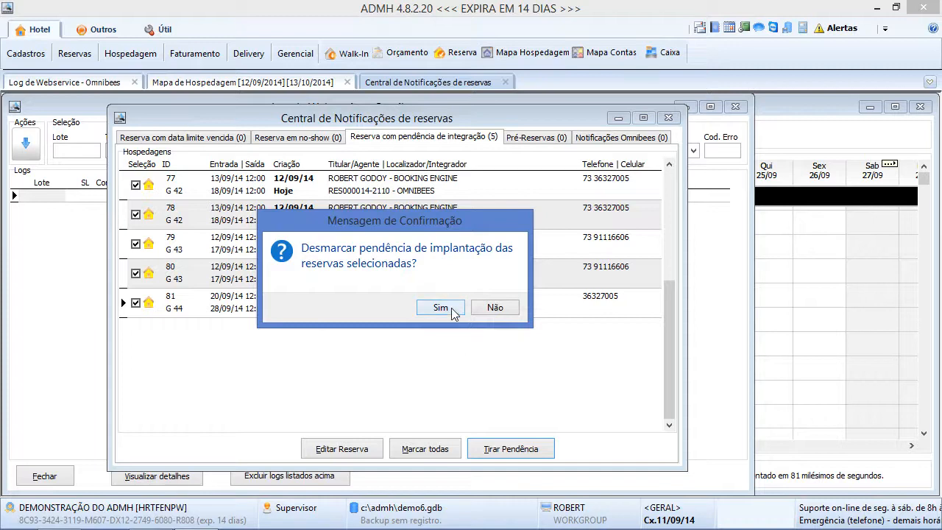
left_click(440, 308)
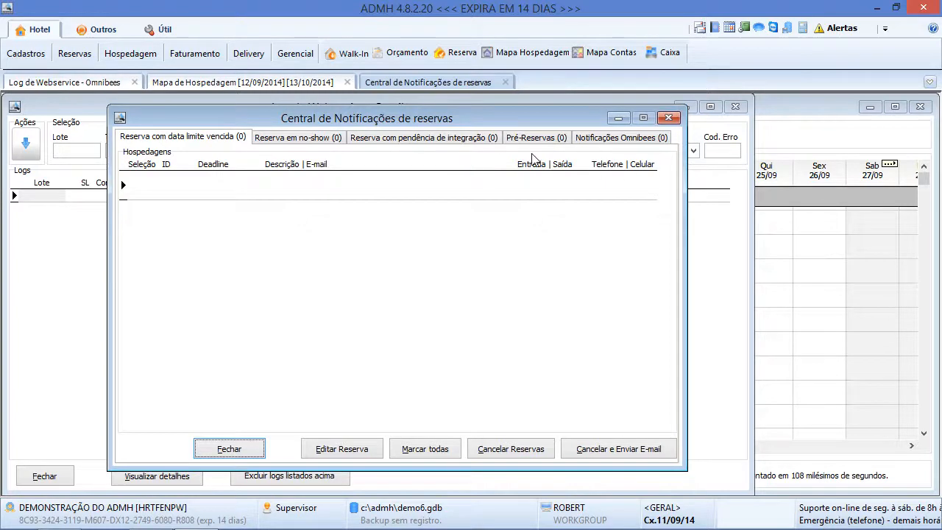
left_click(669, 119)
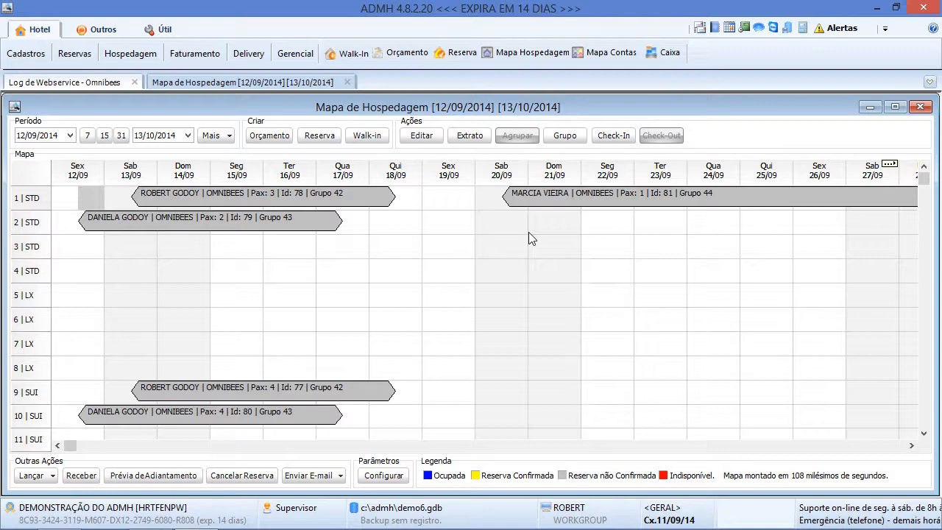
Mark room 1's reservation starting 20/09 as Confirmada, save it, and check it on the accommodation map
mouse_move(532, 207)
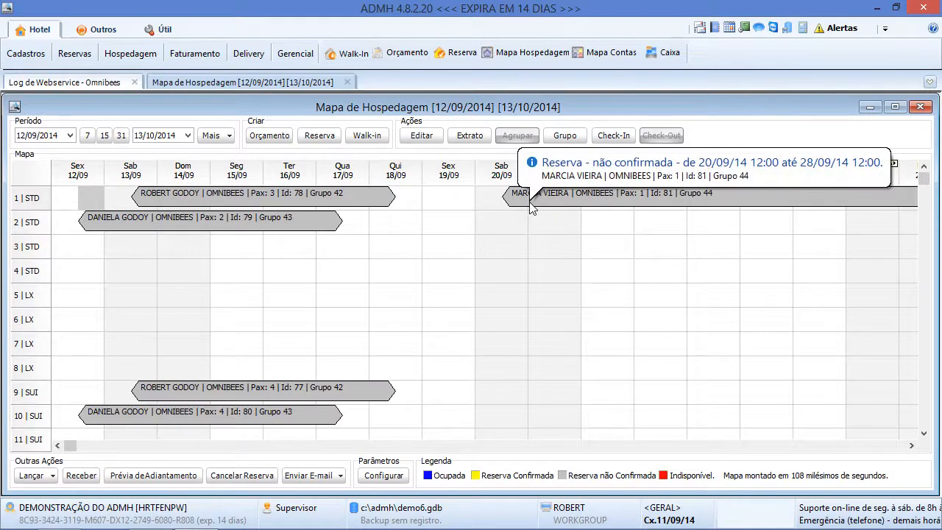
left_click(506, 226)
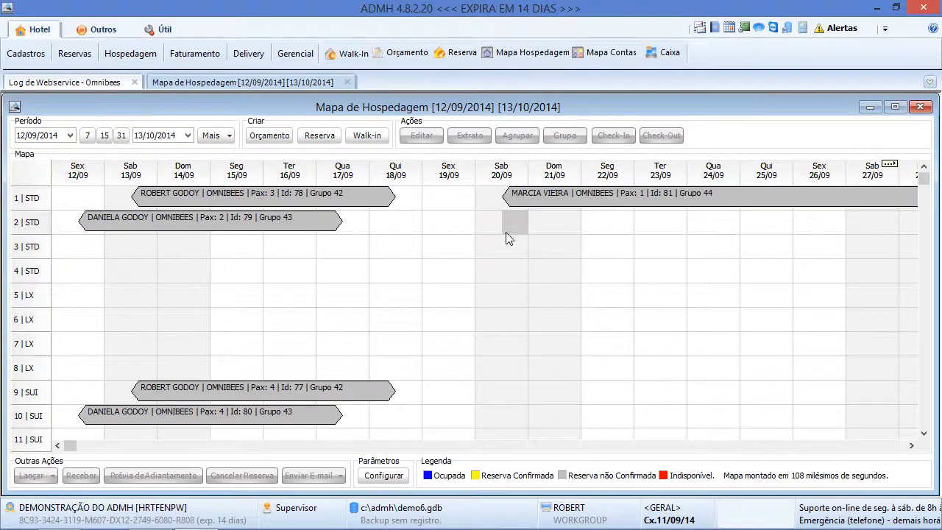
left_click(520, 202)
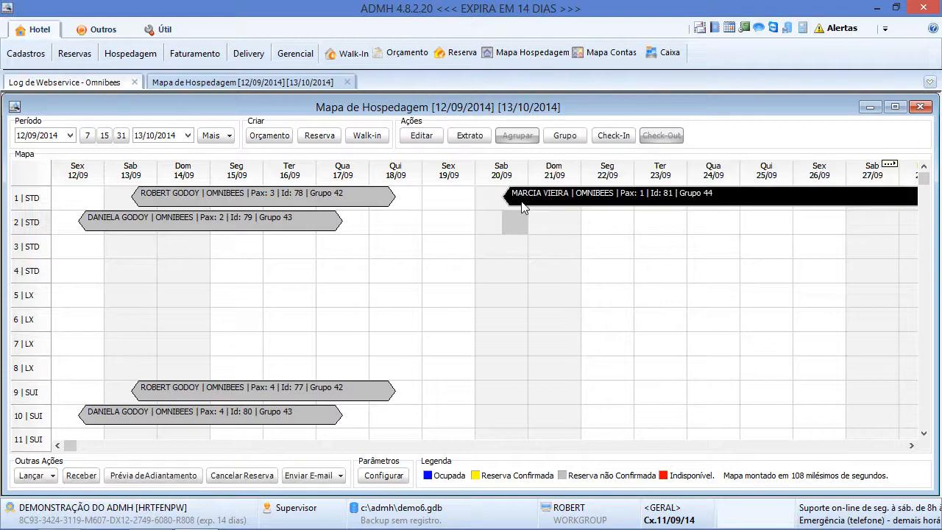
right_click(522, 203)
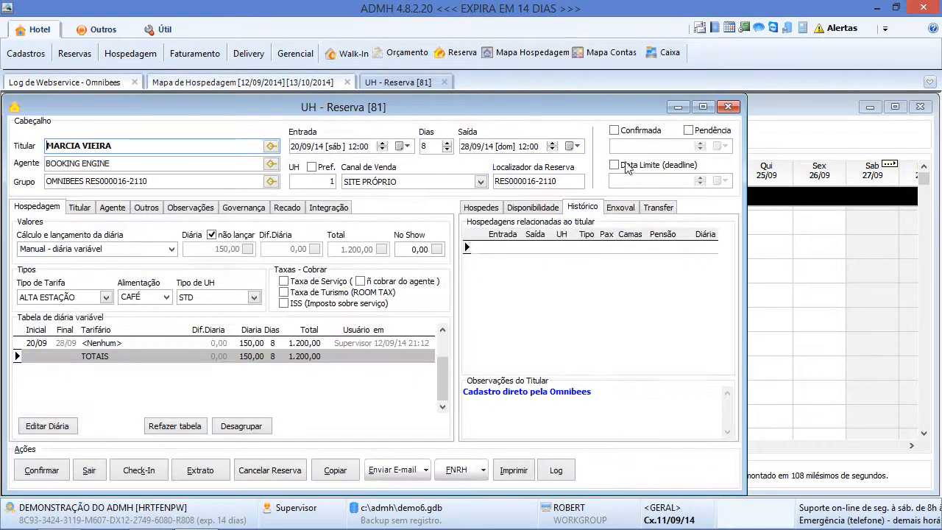
left_click(617, 133)
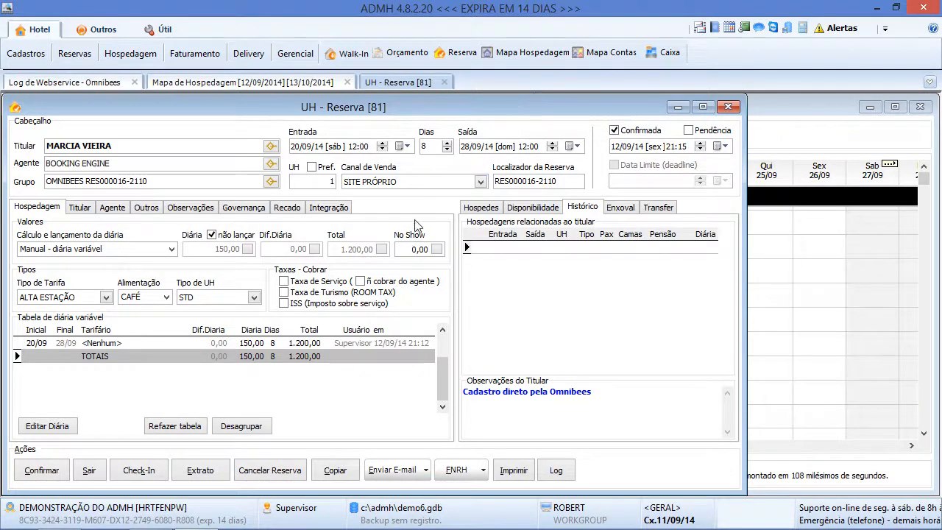
left_click(57, 471)
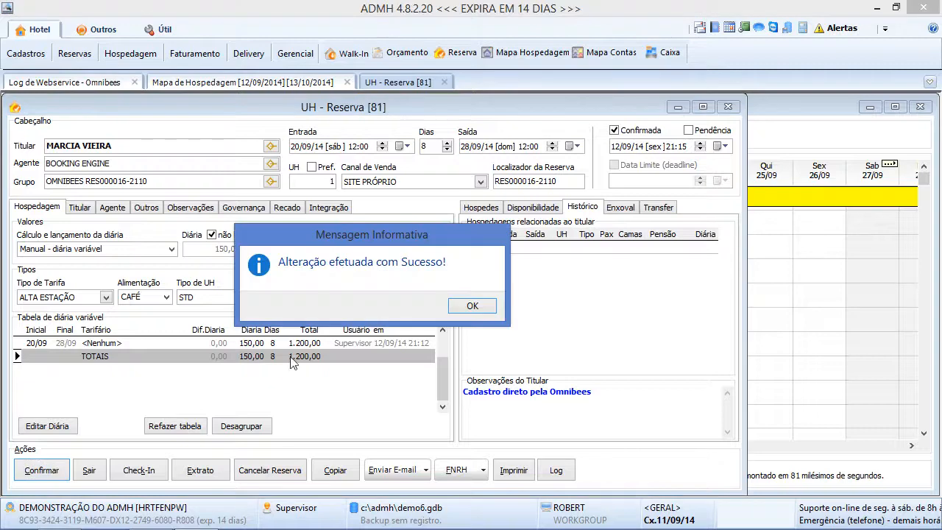
left_click(460, 318)
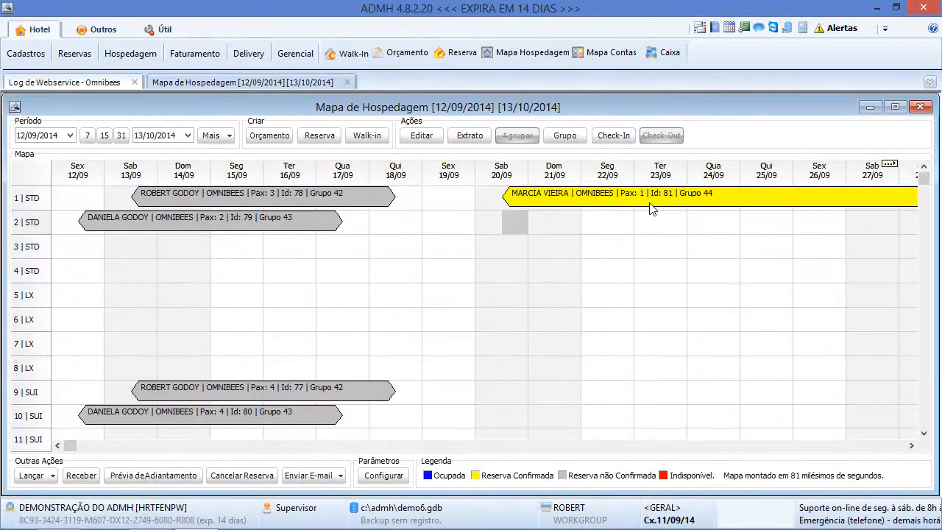
mouse_move(650, 208)
left_click(613, 265)
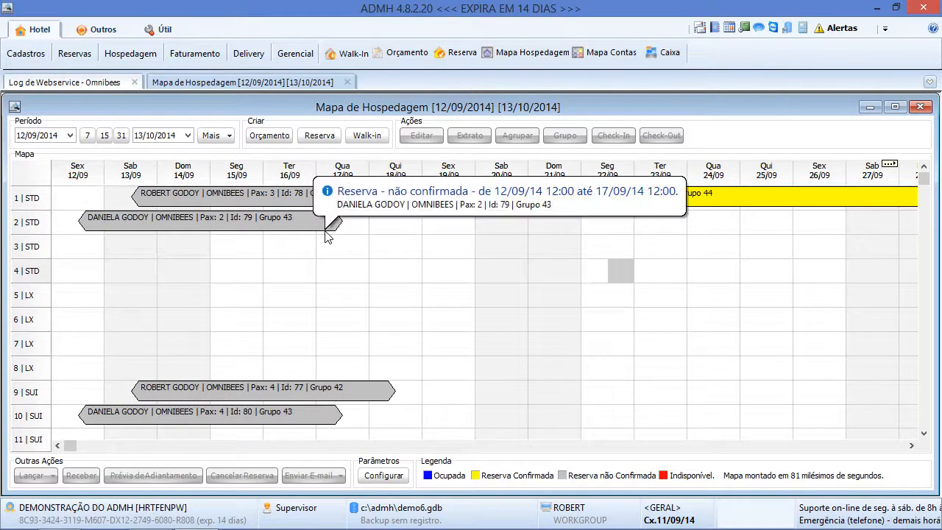
Load the Omnibees webservice log entries for 12/09/2014
left_click(84, 83)
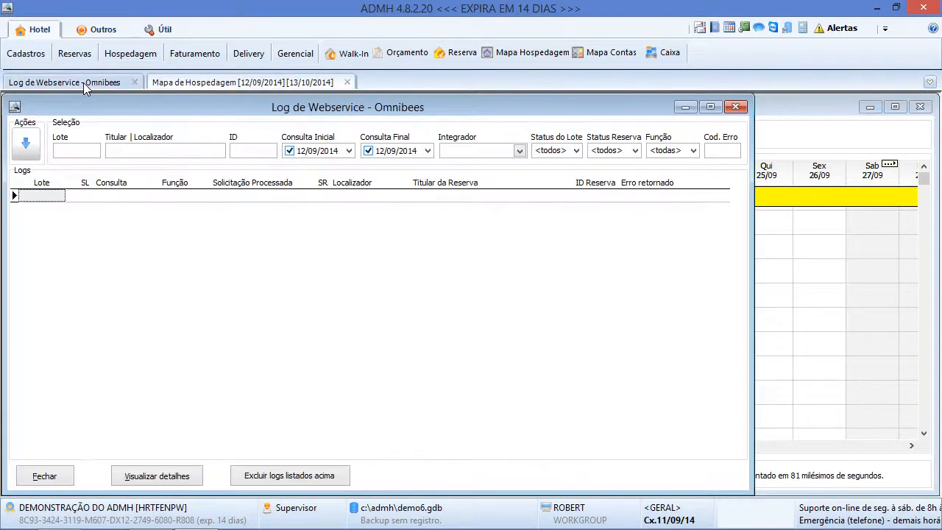
left_click(26, 143)
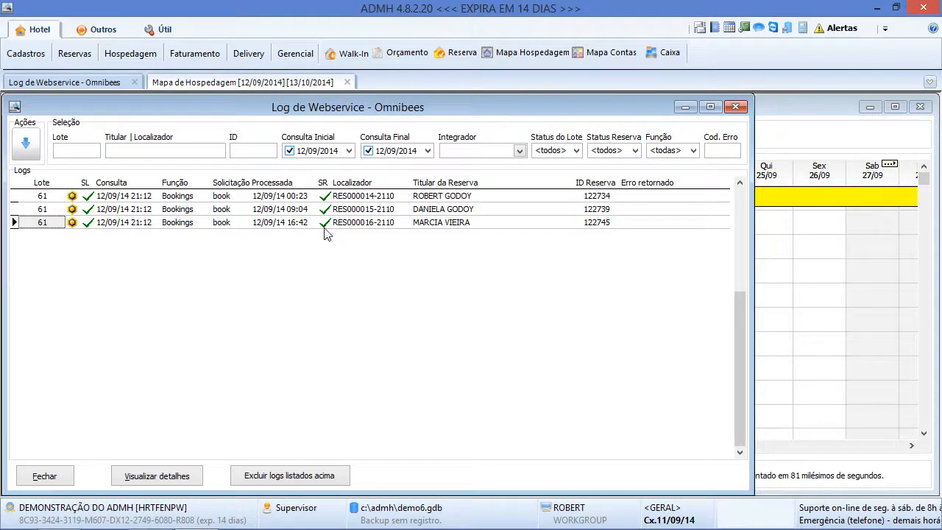
Run an Omnibees import for 12/09/2014 by Data da Última Atualização, and activate automatic processing every 15 minutes
left_click(77, 57)
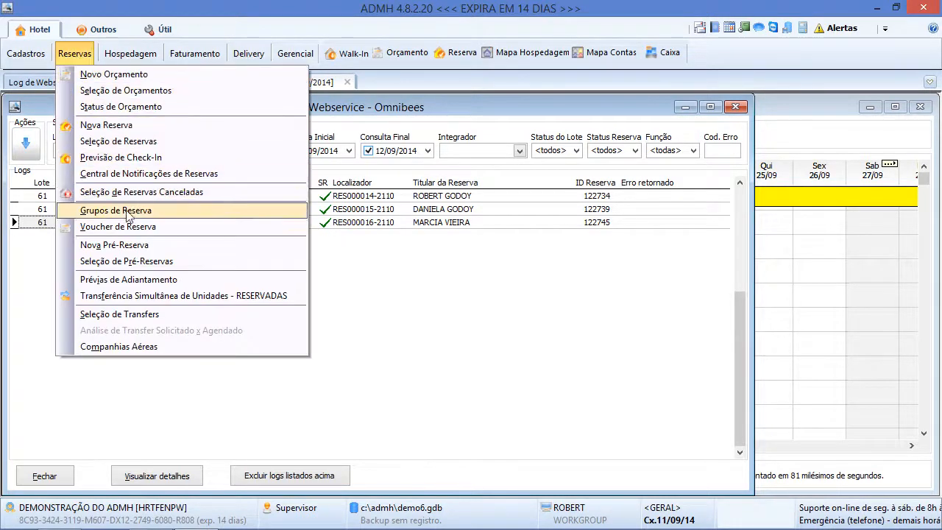
left_click(84, 30)
left_click(73, 56)
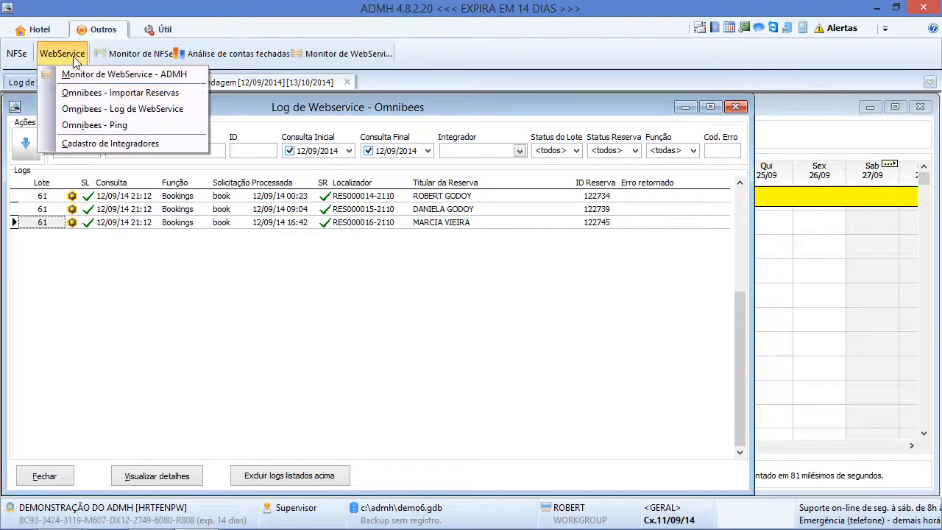
left_click(88, 93)
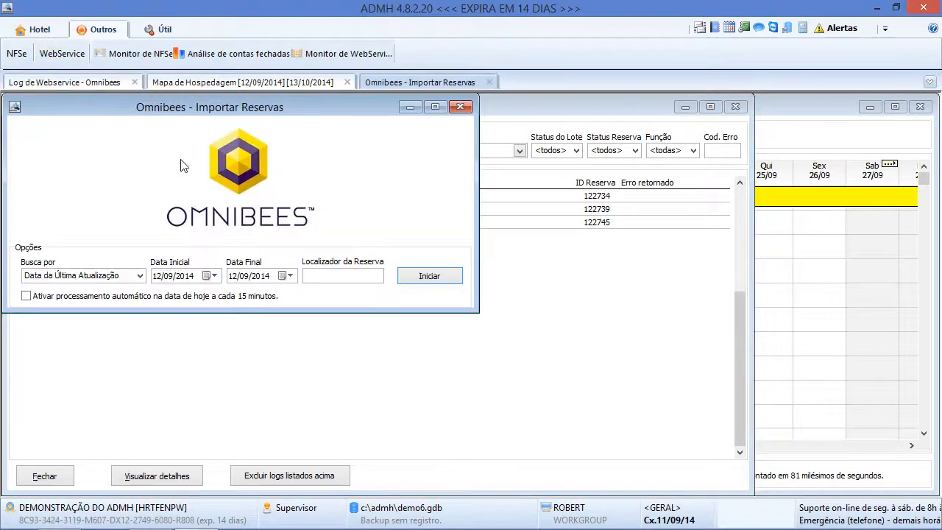
left_click(421, 284)
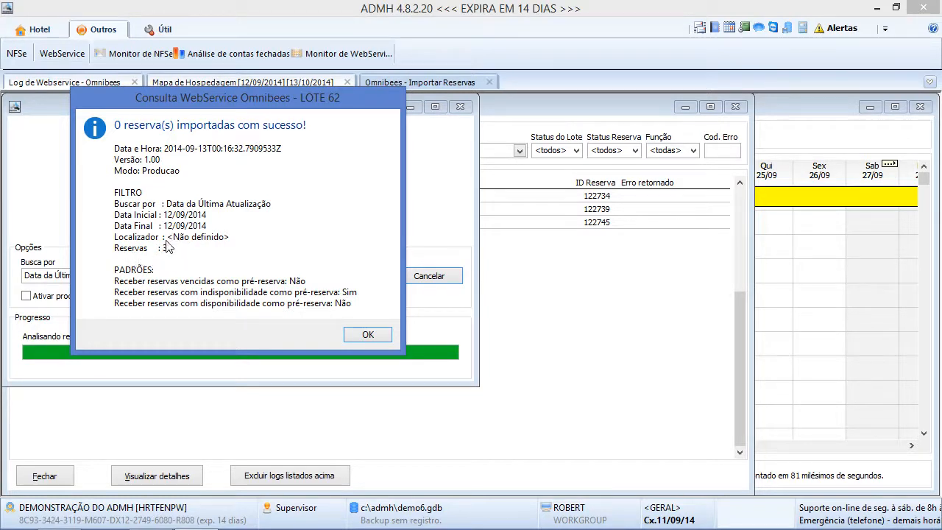
left_click(367, 335)
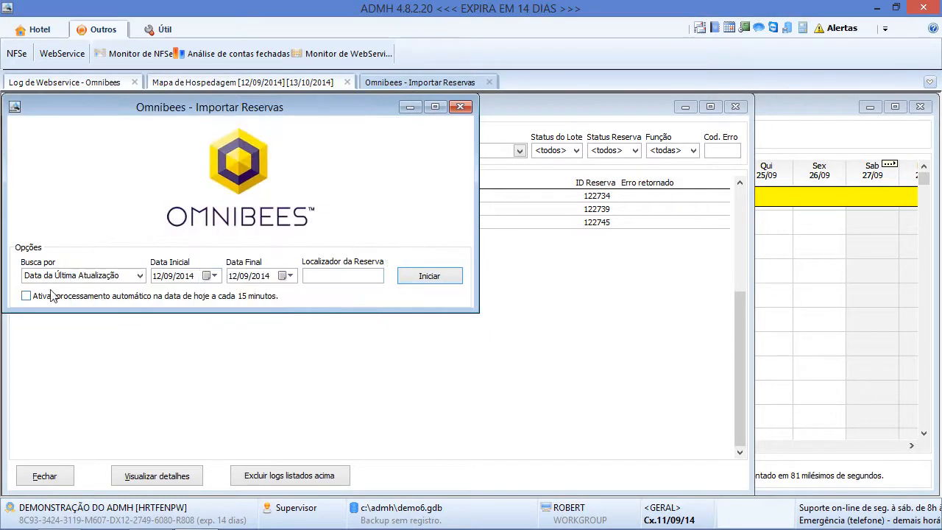
left_click(27, 296)
left_click_drag(208, 117, 596, 273)
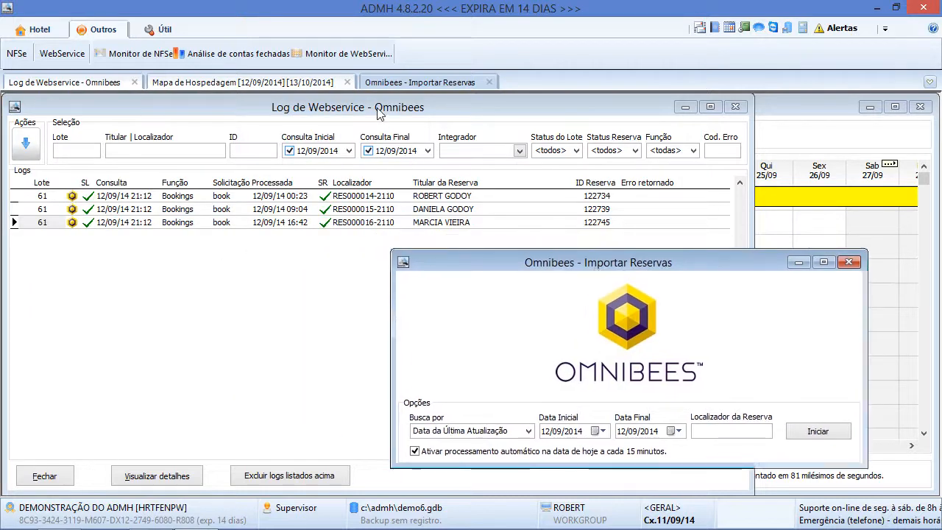
Reload the Omnibees webservice log, examine the errors returned for lote 62, and return to the Importar Reservas window
left_click(380, 112)
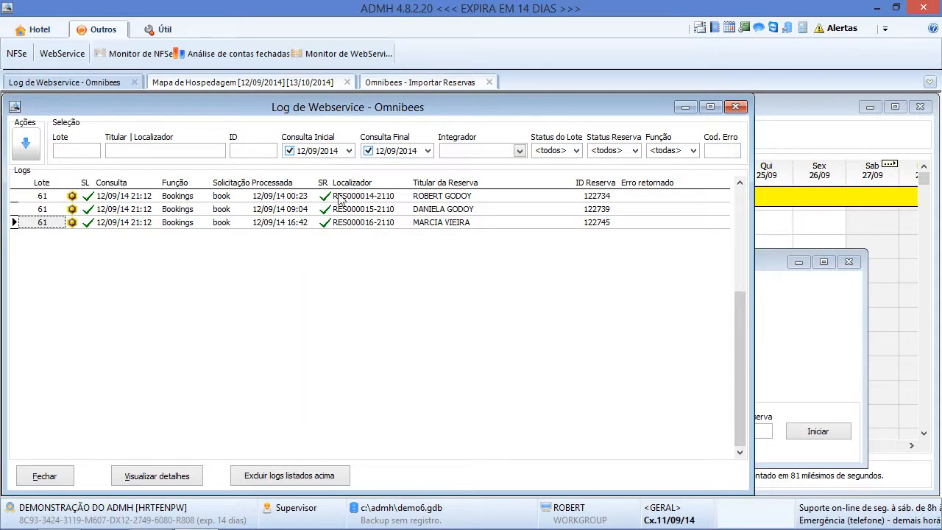
left_click(28, 145)
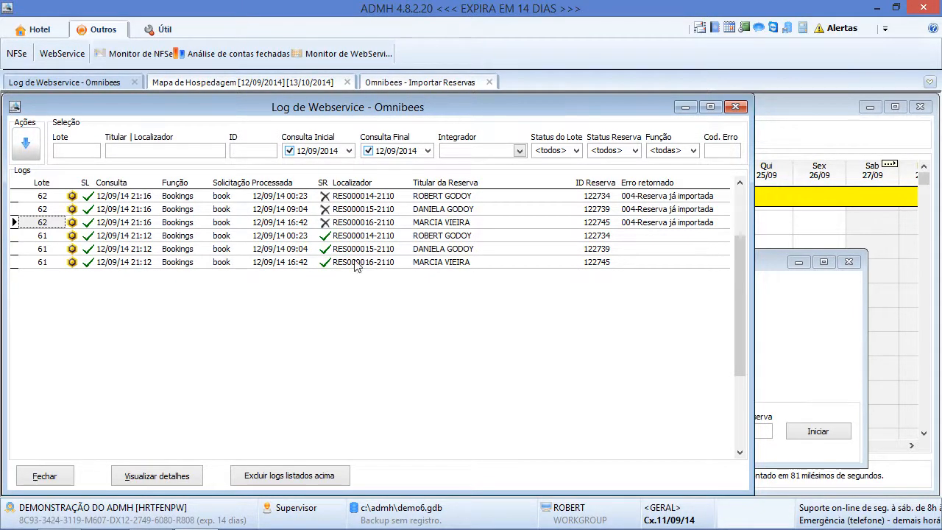
left_click(648, 199)
left_click(650, 211)
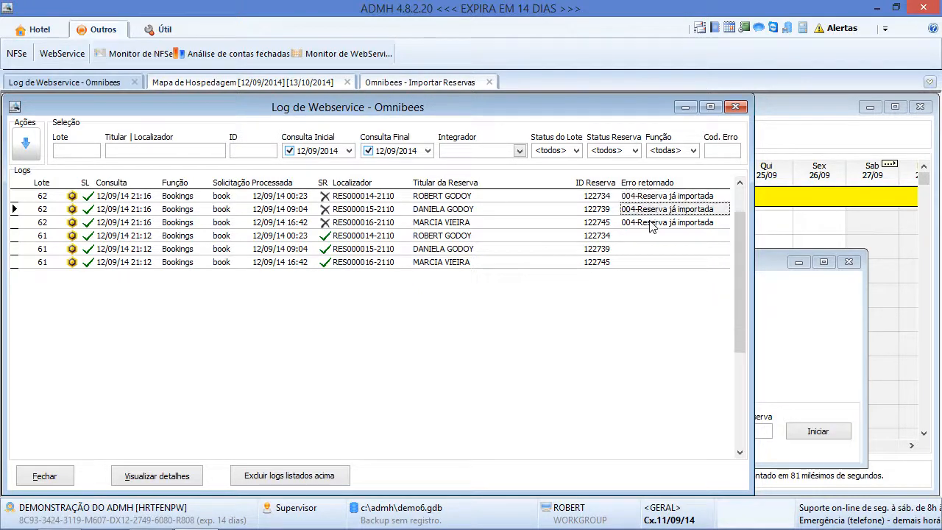
left_click(652, 222)
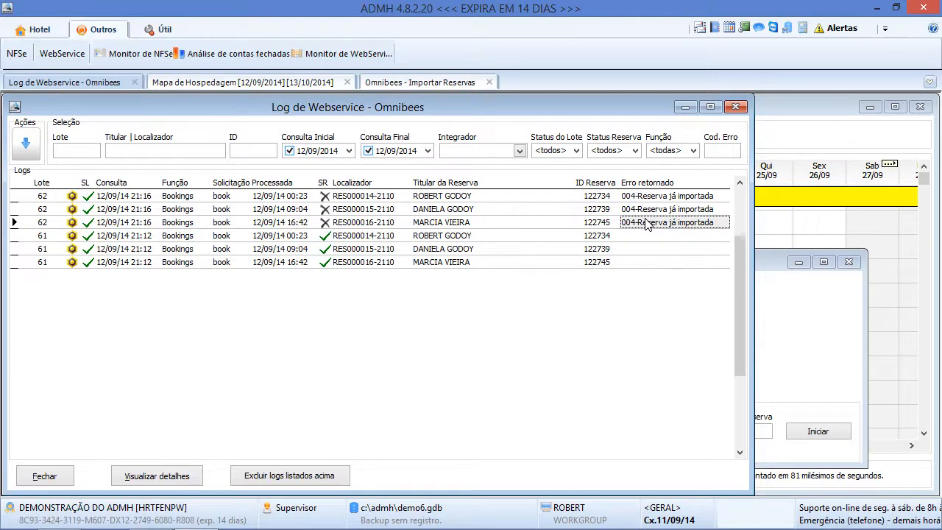
left_click_drag(772, 258, 808, 252)
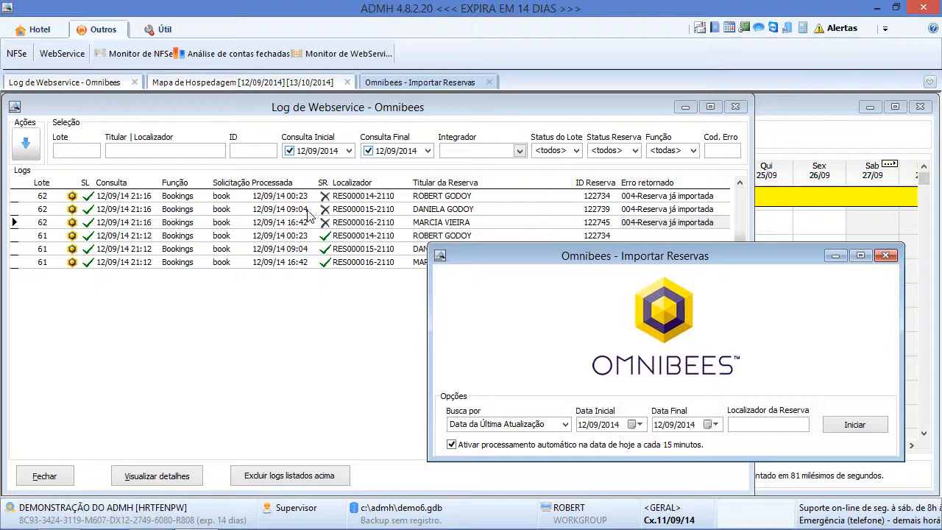
Open the Central de Notificações de Reservas and examine its Notificações Omnibees and Pré-Reservas lists
left_click(56, 30)
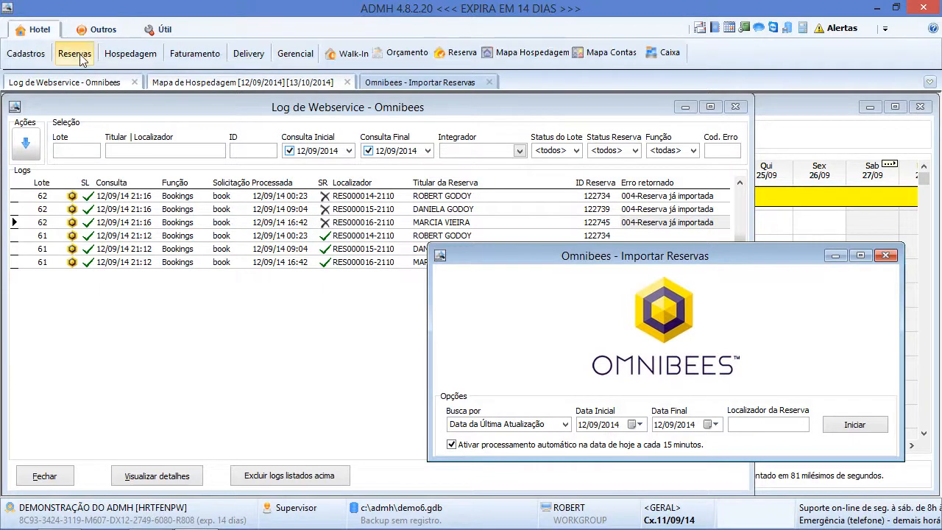
left_click(74, 53)
left_click(129, 173)
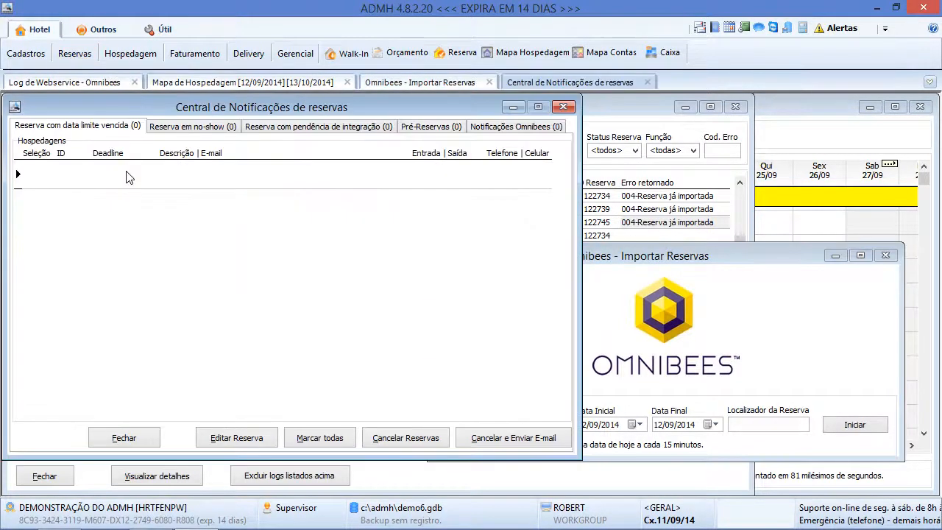
left_click(488, 127)
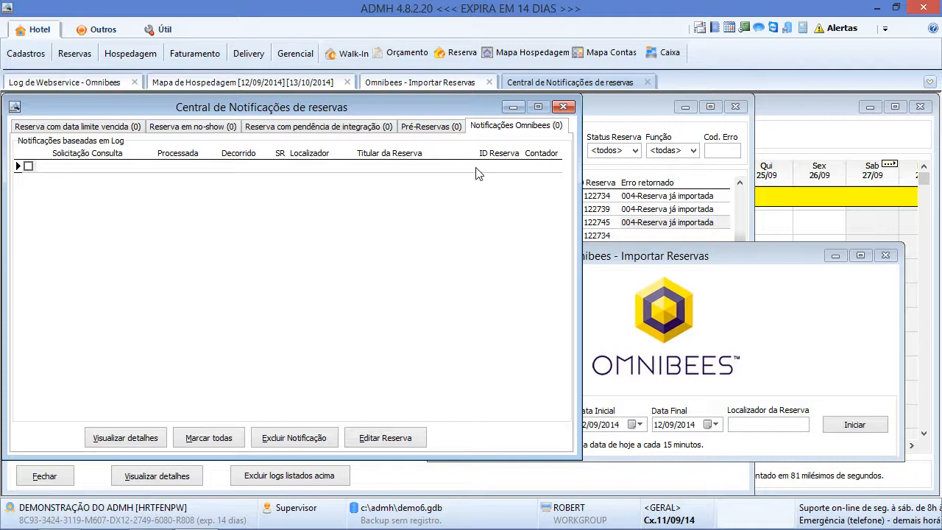
left_click(441, 132)
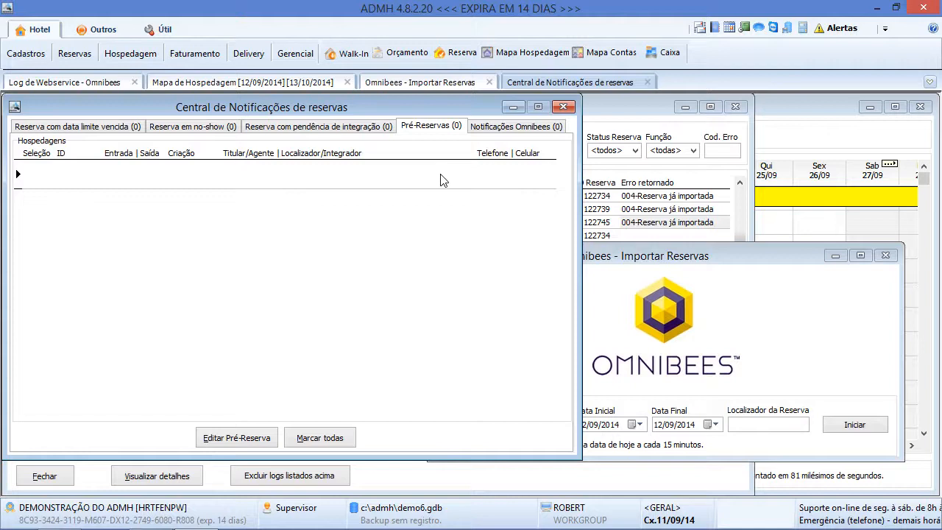
left_click_drag(422, 115, 531, 129)
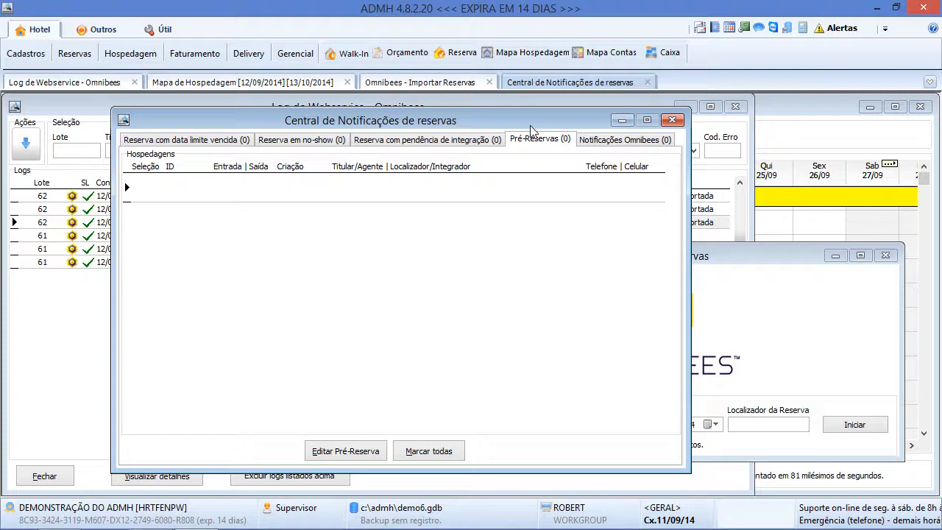
left_click_drag(534, 122, 565, 116)
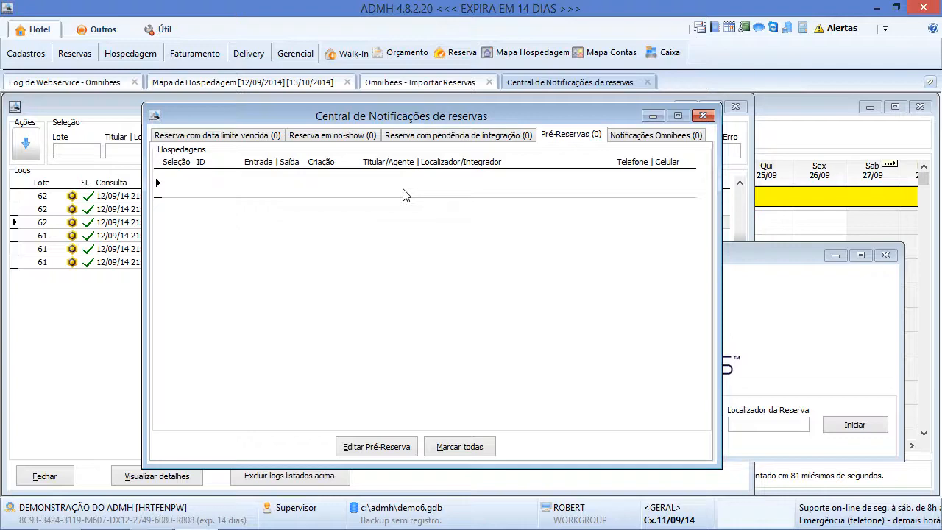
Close the Central de Notificações and the Omnibees Importar Reservas window
left_click(703, 116)
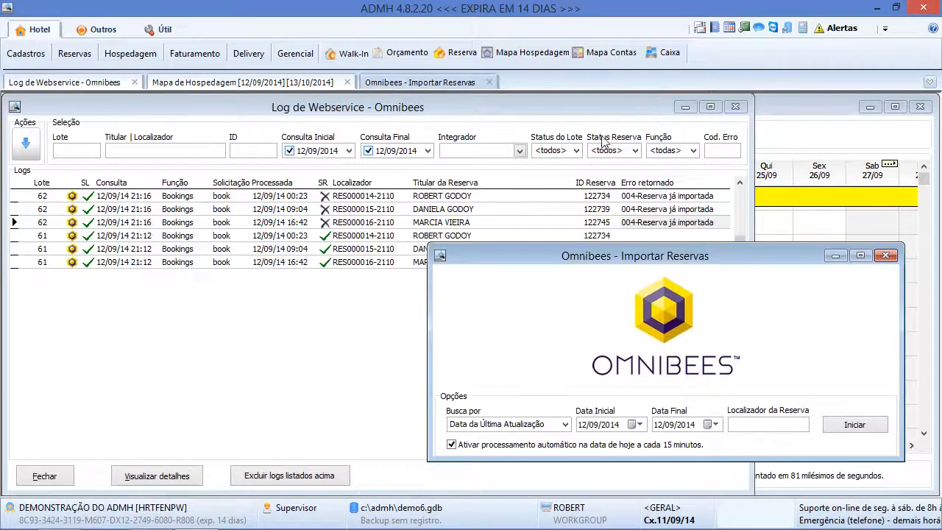
left_click_drag(576, 256, 556, 149)
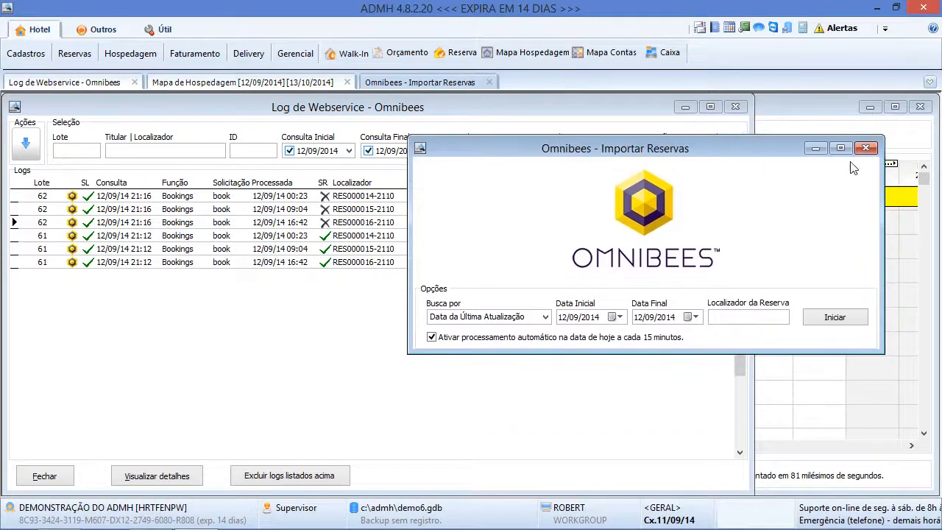
left_click(865, 149)
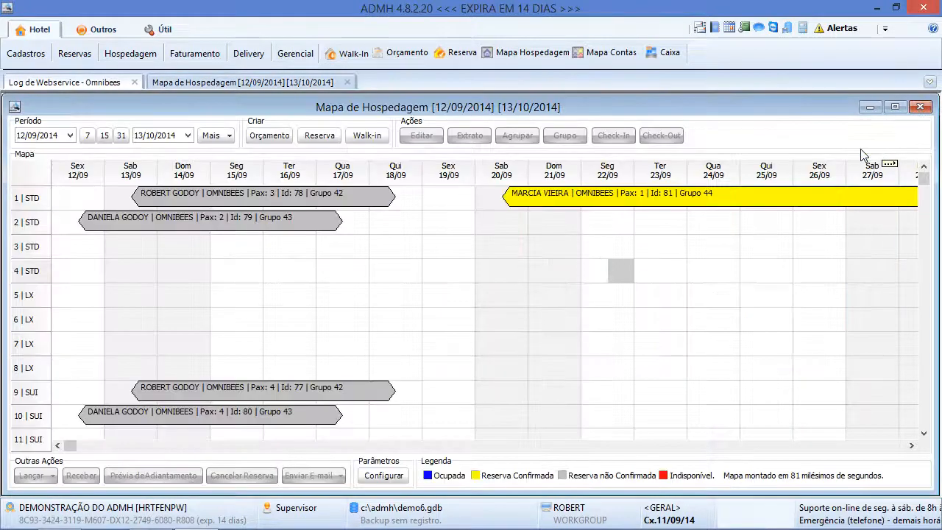